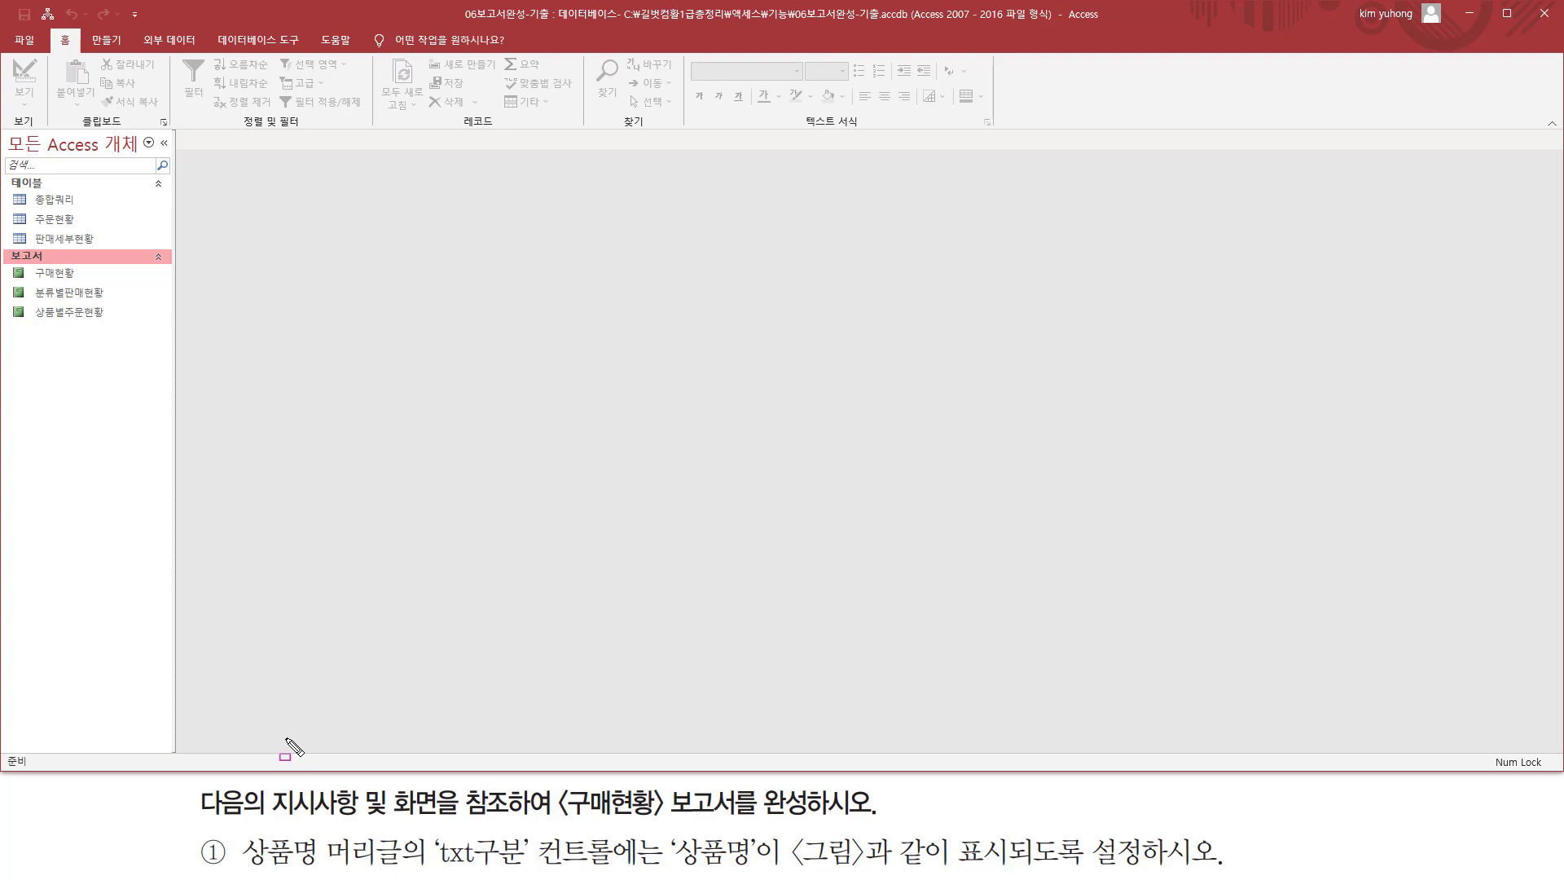
Open the 구매현황 report.
{"action": "mouse_move", "coordinate": [192, 820]}
{"action": "left_mouse_down"}
{"action": "mouse_move", "coordinate": [555, 822]}
{"action": "mouse_move", "coordinate": [559, 782]}
{"action": "mouse_move", "coordinate": [565, 828]}
{"action": "mouse_move", "coordinate": [809, 822]}
{"action": "left_mouse_up"}
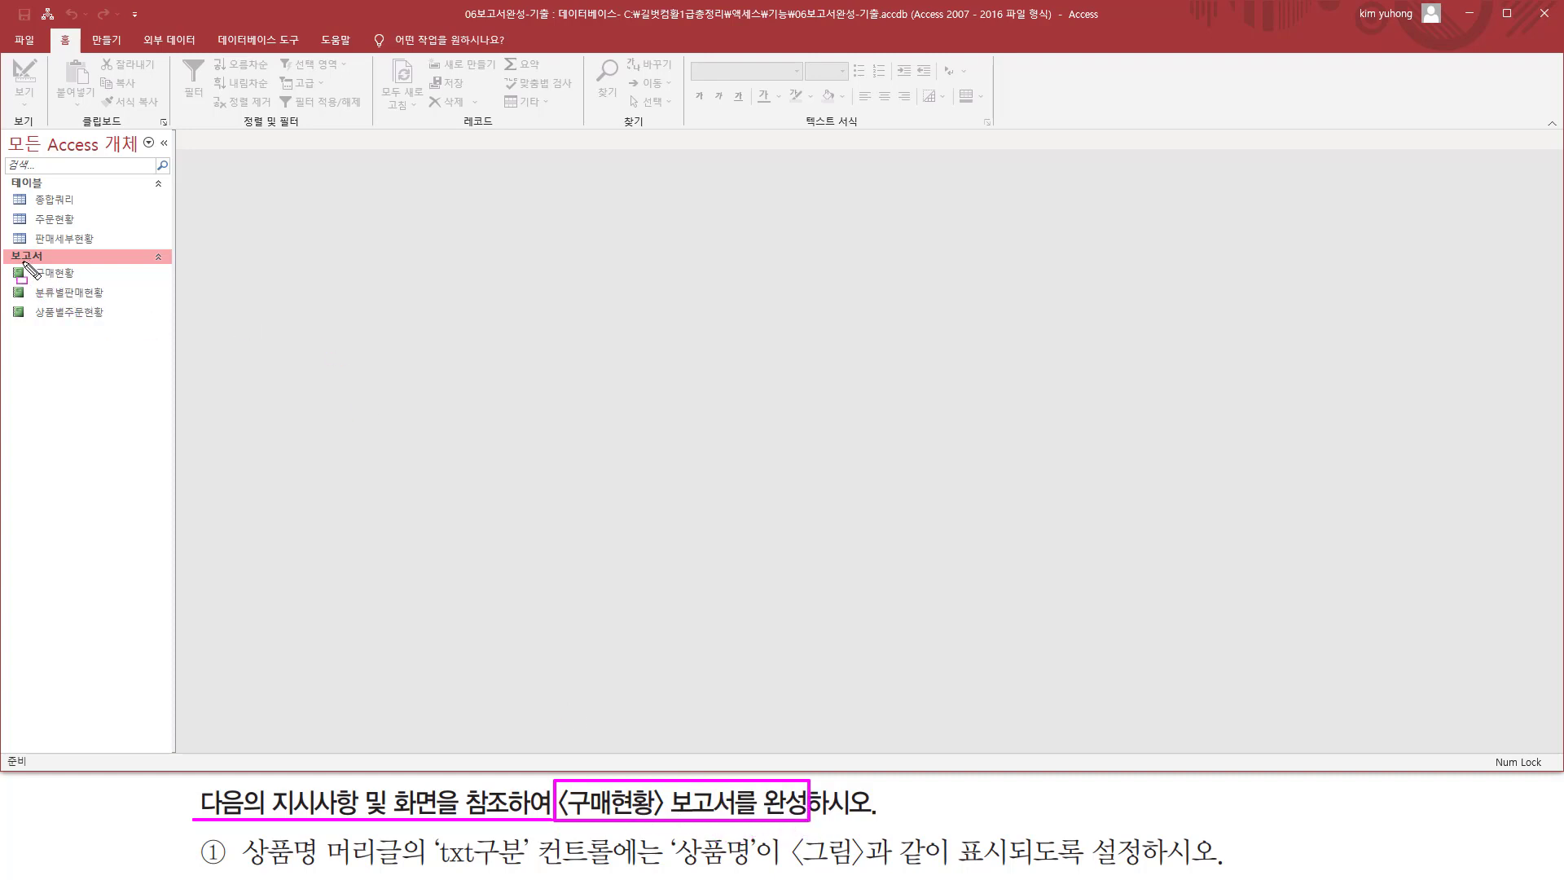
{"action": "left_click_drag", "start_coordinate": [19, 261], "coordinate": [99, 285]}
{"action": "key", "text": "Escape"}
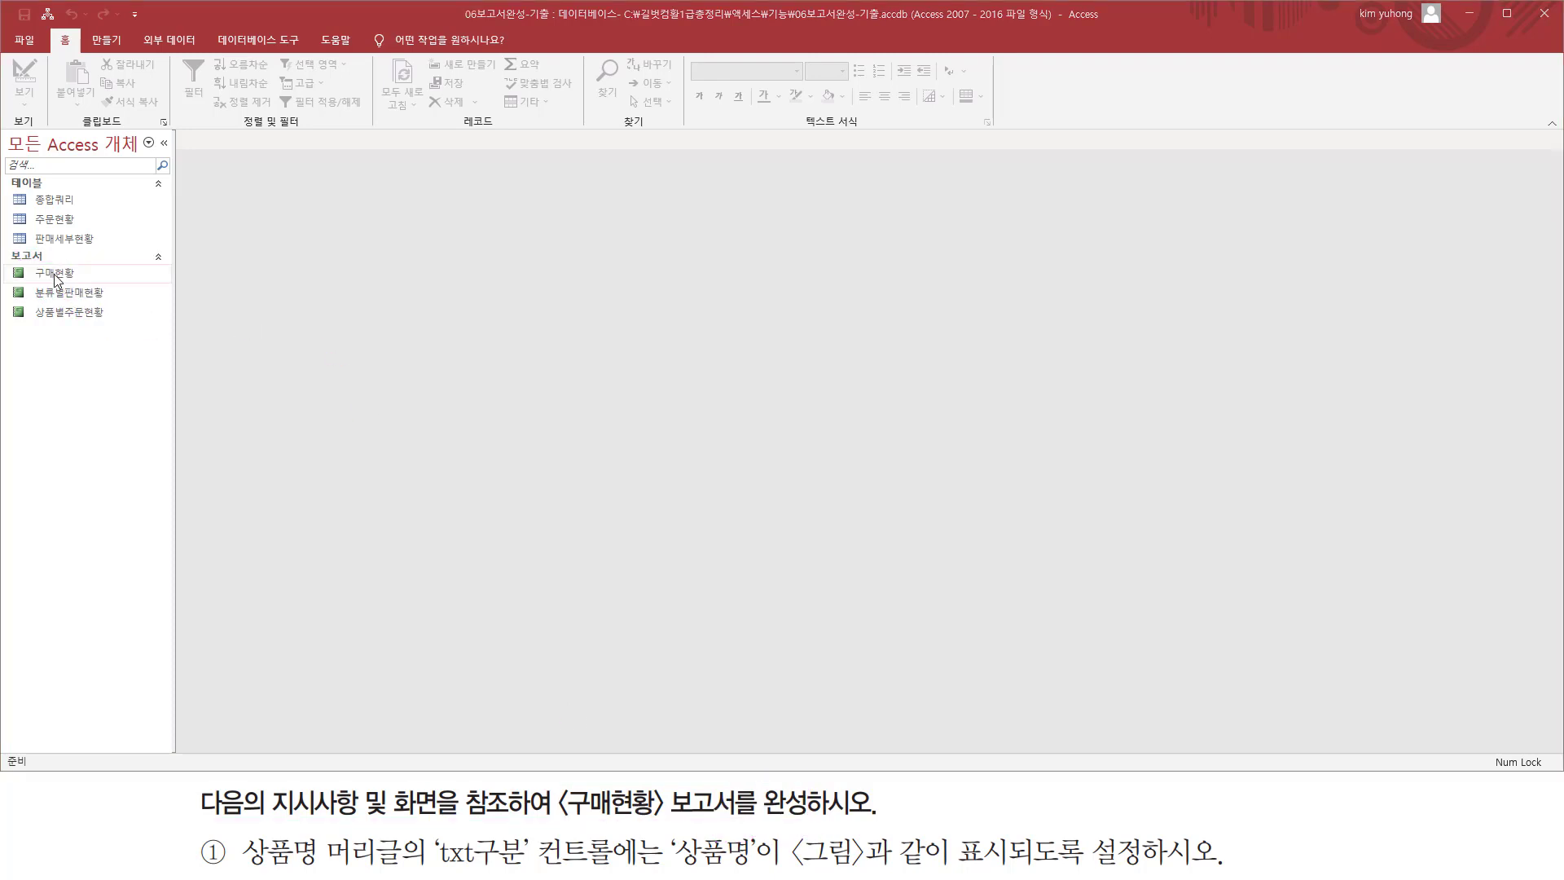
{"action": "left_click", "coordinate": [78, 274]}
{"action": "double_click", "coordinate": [79, 274]}
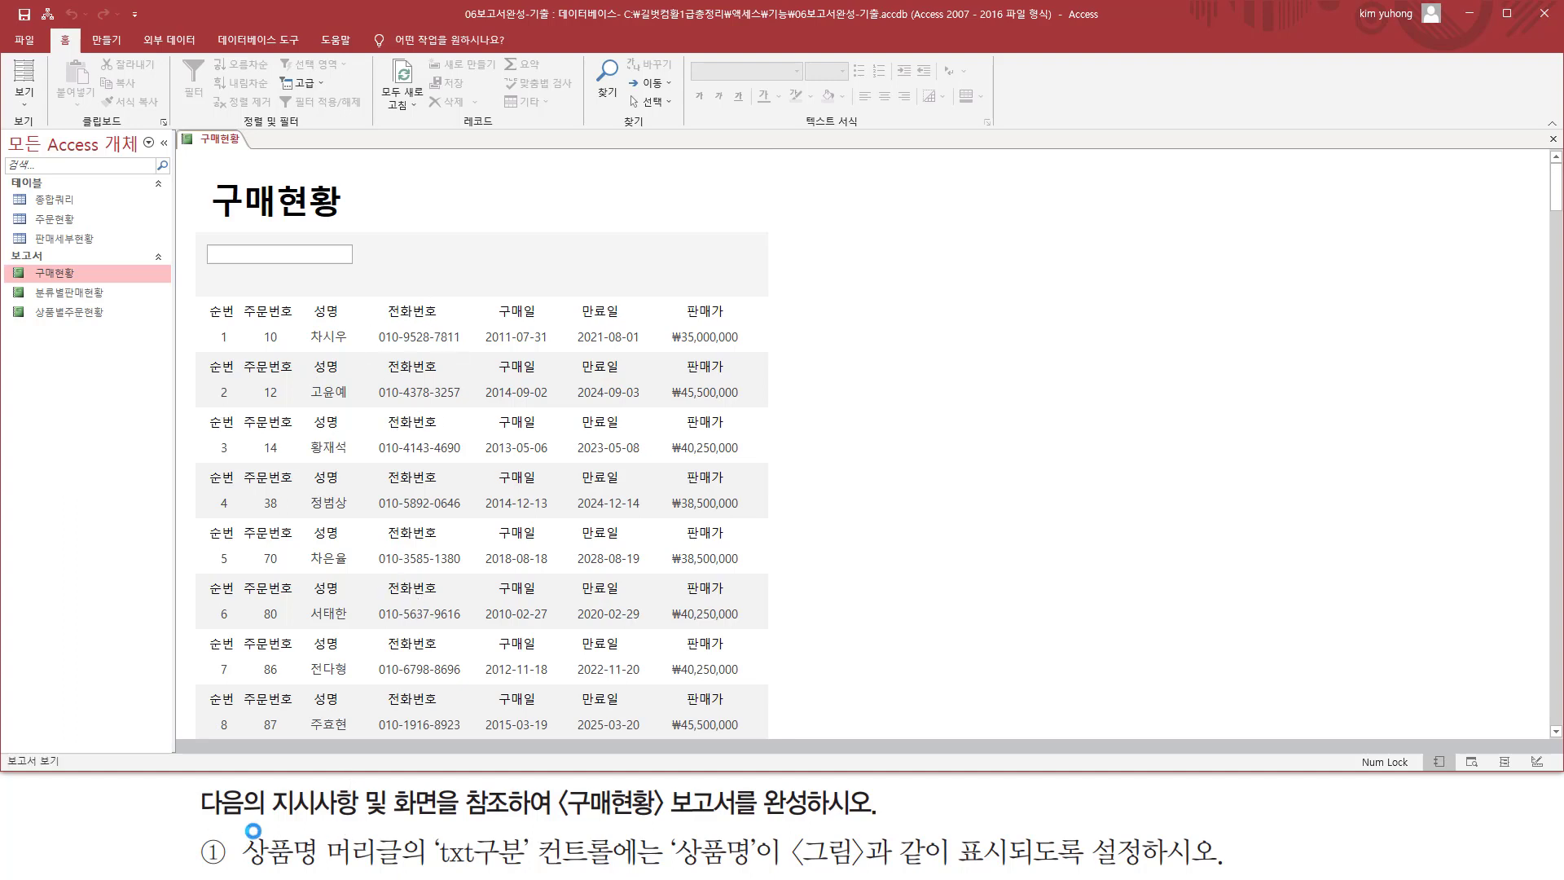
{"action": "mouse_move", "coordinate": [240, 829]}
{"action": "left_mouse_down"}
{"action": "mouse_move", "coordinate": [357, 874]}
{"action": "mouse_move", "coordinate": [1234, 874]}
{"action": "left_mouse_up"}
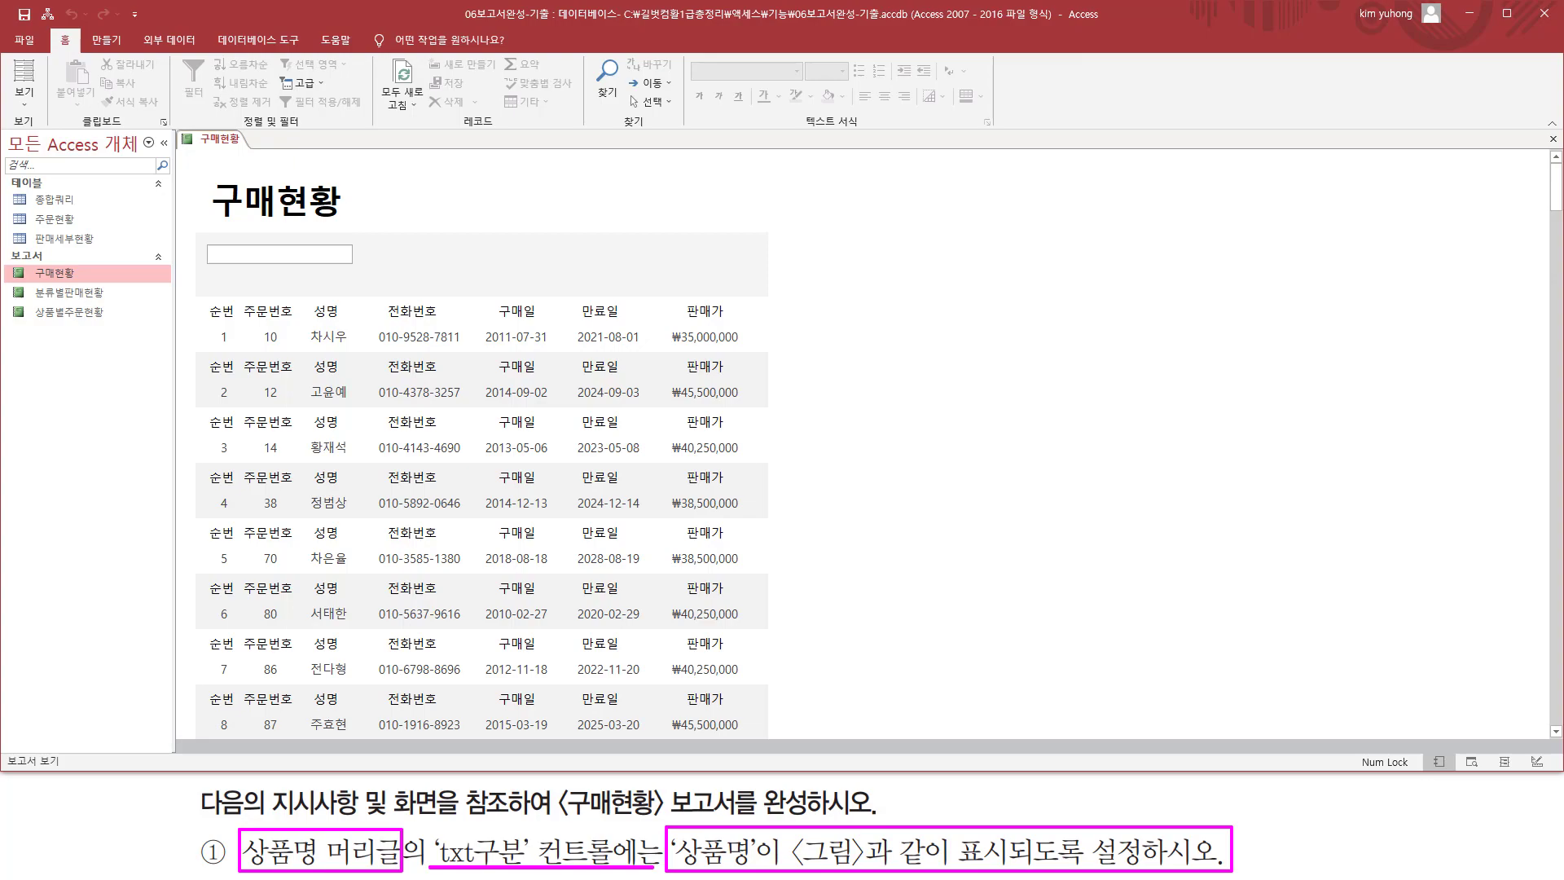
{"action": "key", "text": "Escape"}
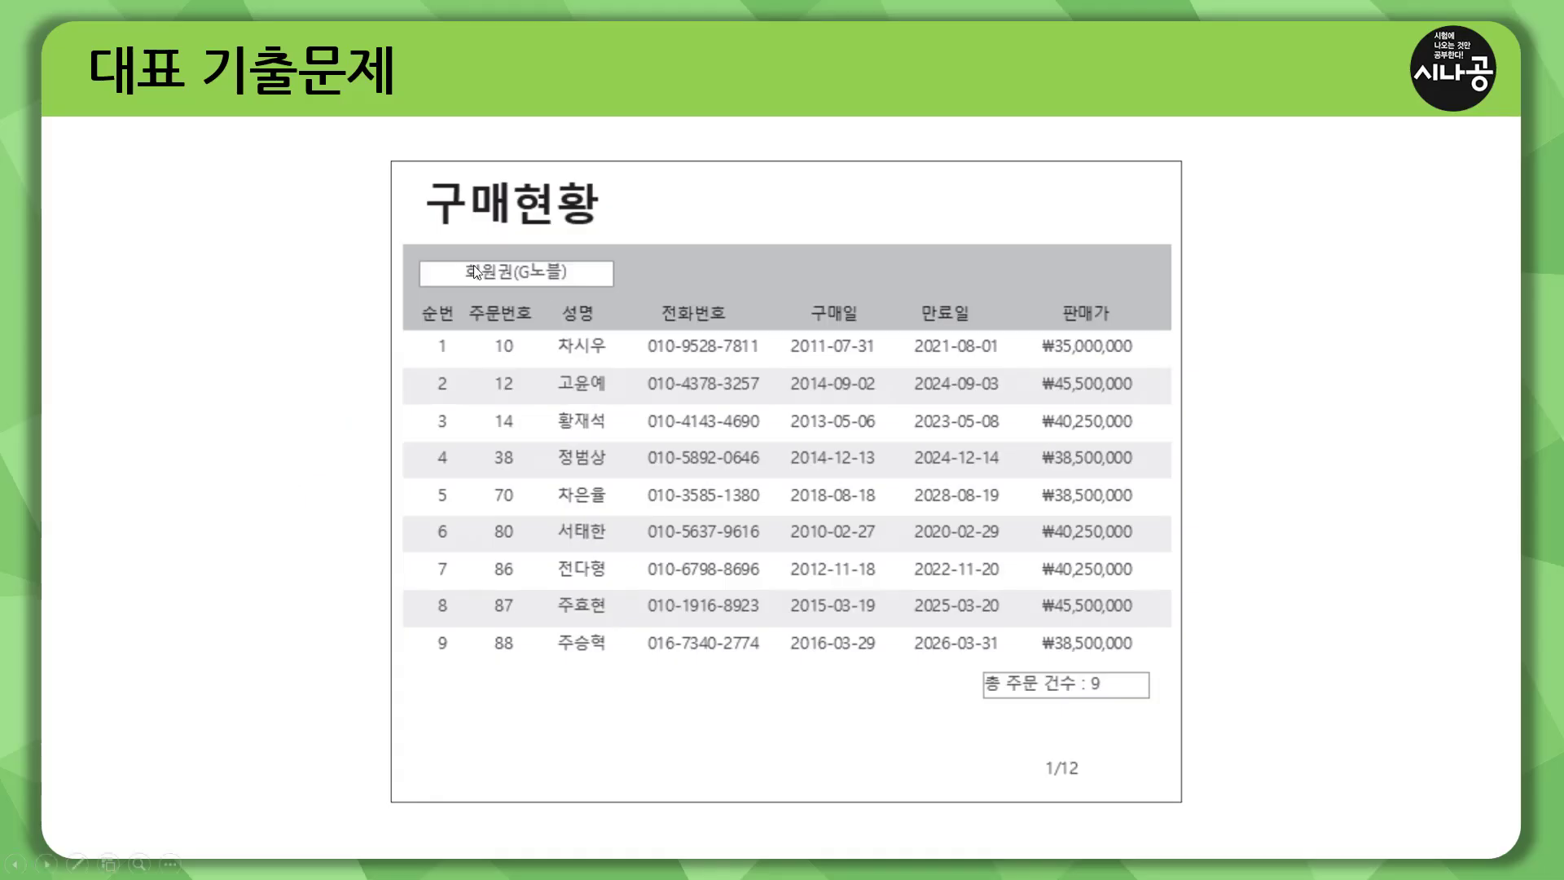
{"action": "mouse_move", "coordinate": [416, 254]}
{"action": "left_mouse_down"}
{"action": "mouse_move", "coordinate": [417, 290]}
{"action": "mouse_move", "coordinate": [624, 290]}
{"action": "left_mouse_up"}
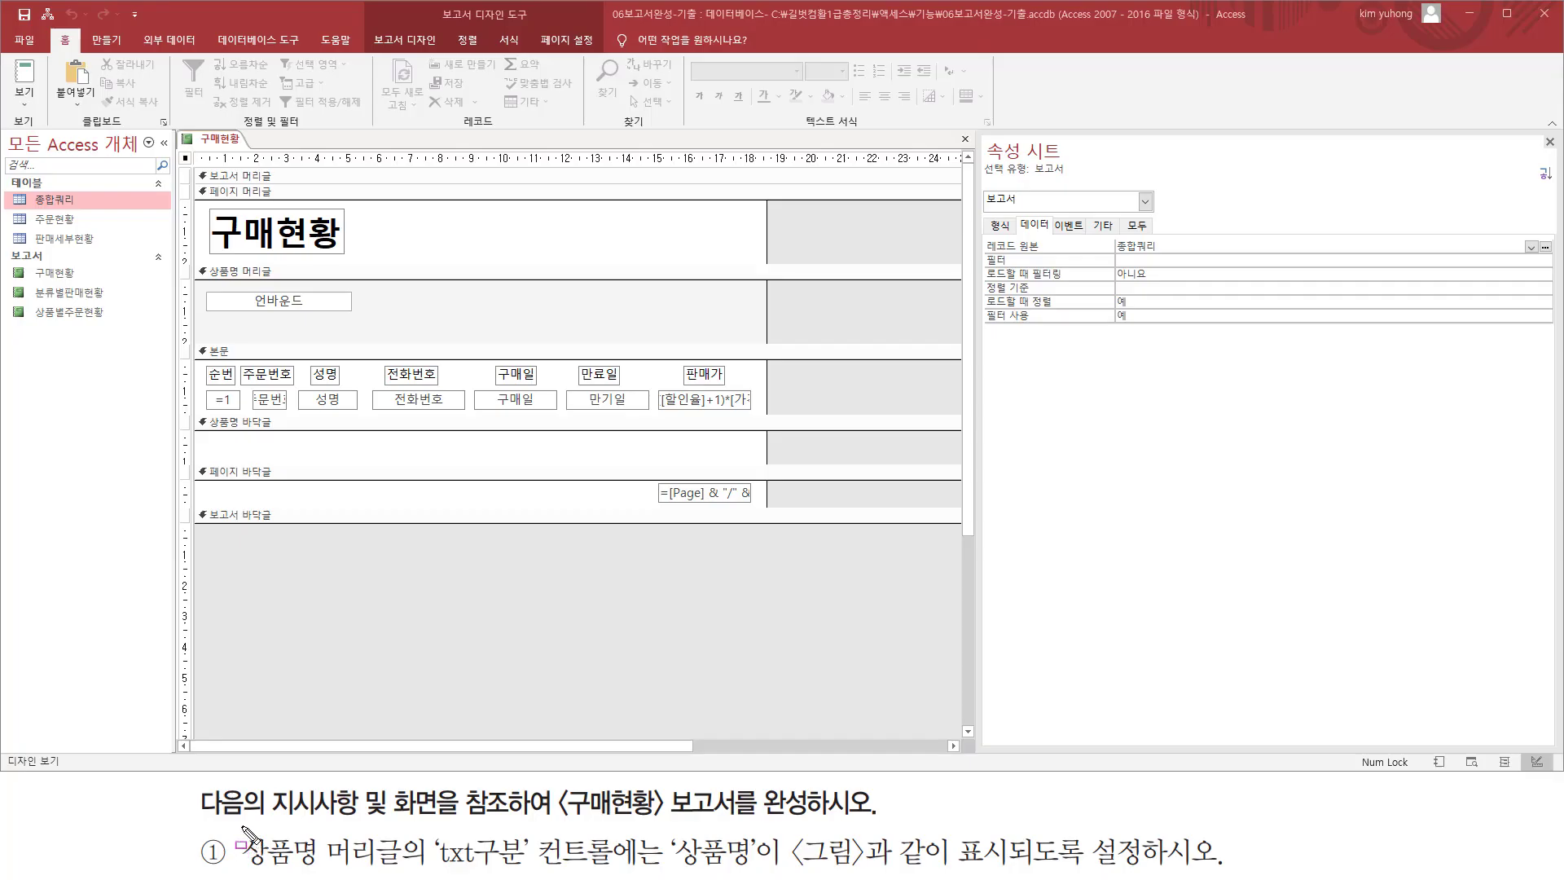
{"action": "left_click_drag", "start_coordinate": [241, 826], "coordinate": [405, 873]}
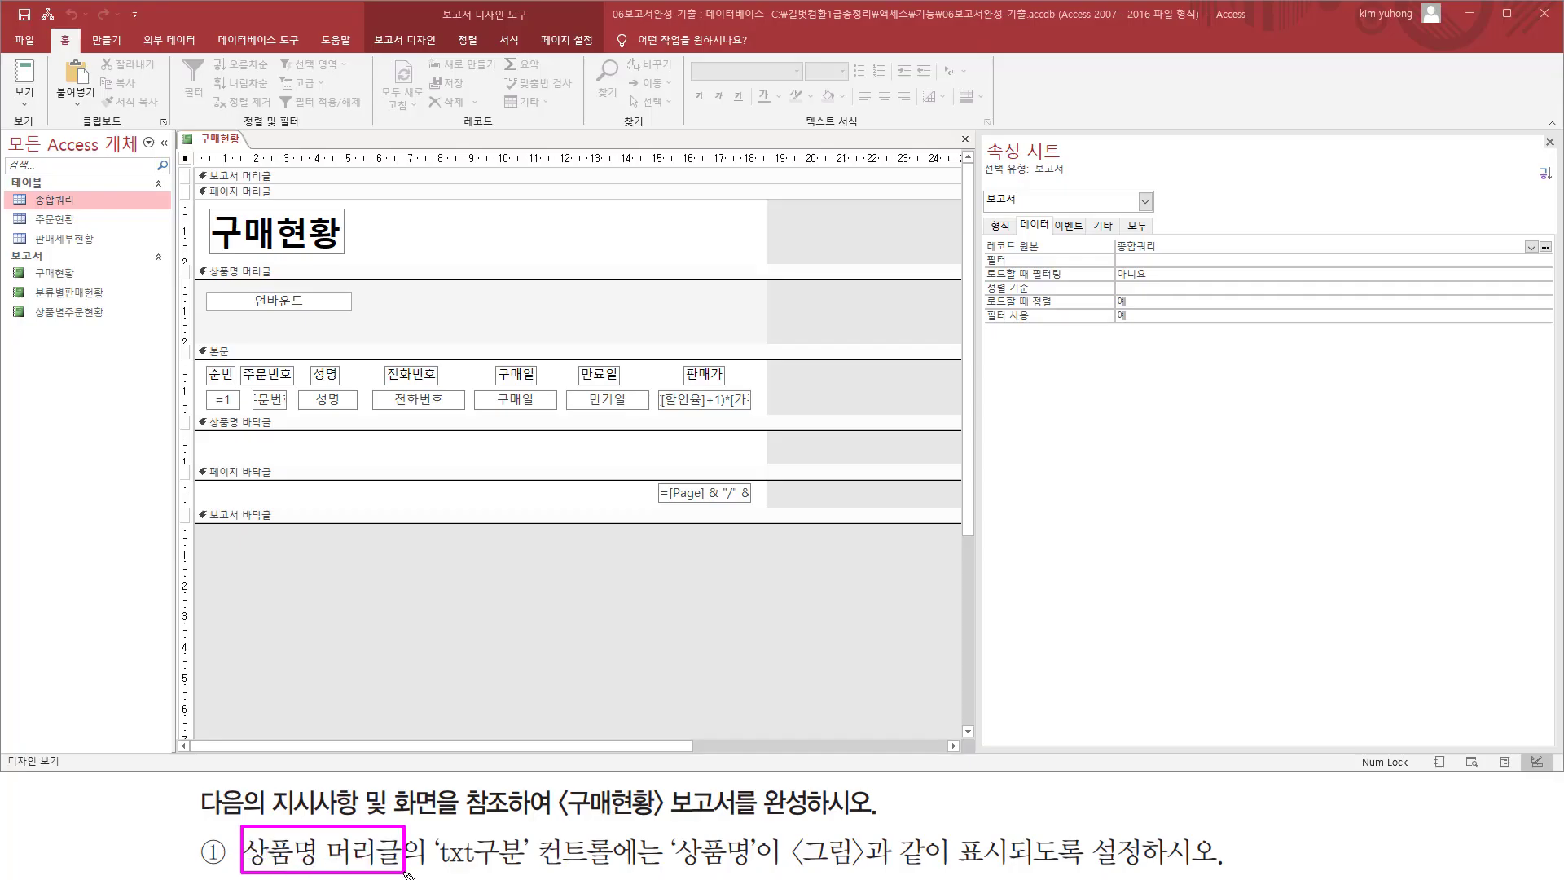
{"action": "mouse_move", "coordinate": [196, 256]}
{"action": "left_mouse_down"}
{"action": "mouse_move", "coordinate": [235, 317]}
{"action": "mouse_move", "coordinate": [785, 348]}
{"action": "left_mouse_up"}
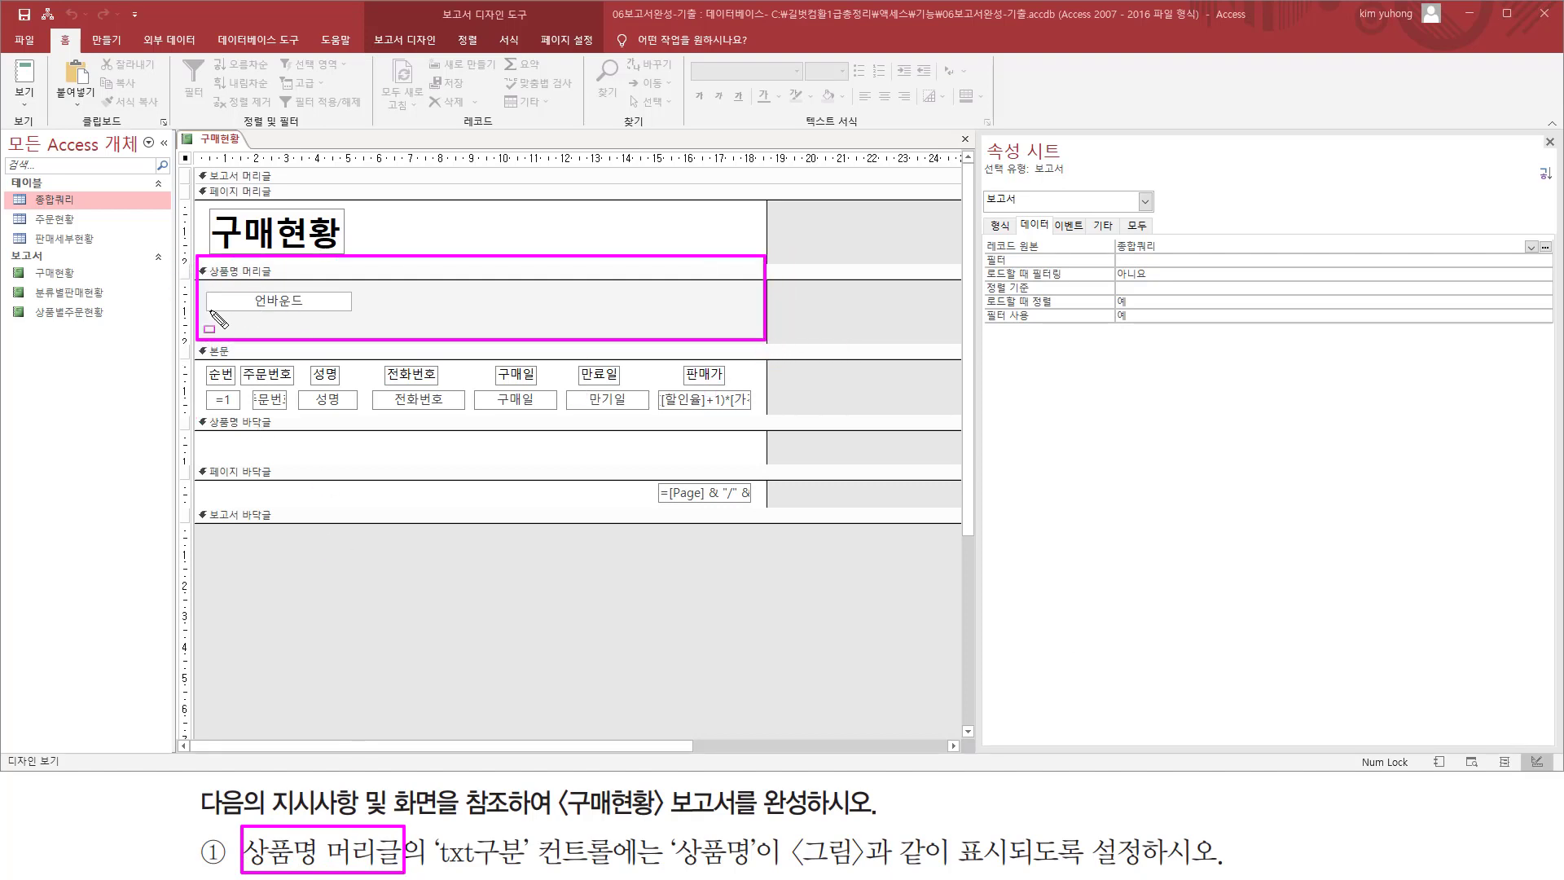
{"action": "mouse_move", "coordinate": [209, 309]}
{"action": "left_mouse_down"}
{"action": "mouse_move", "coordinate": [368, 308]}
{"action": "mouse_move", "coordinate": [343, 313]}
{"action": "mouse_move", "coordinate": [349, 287]}
{"action": "left_mouse_up"}
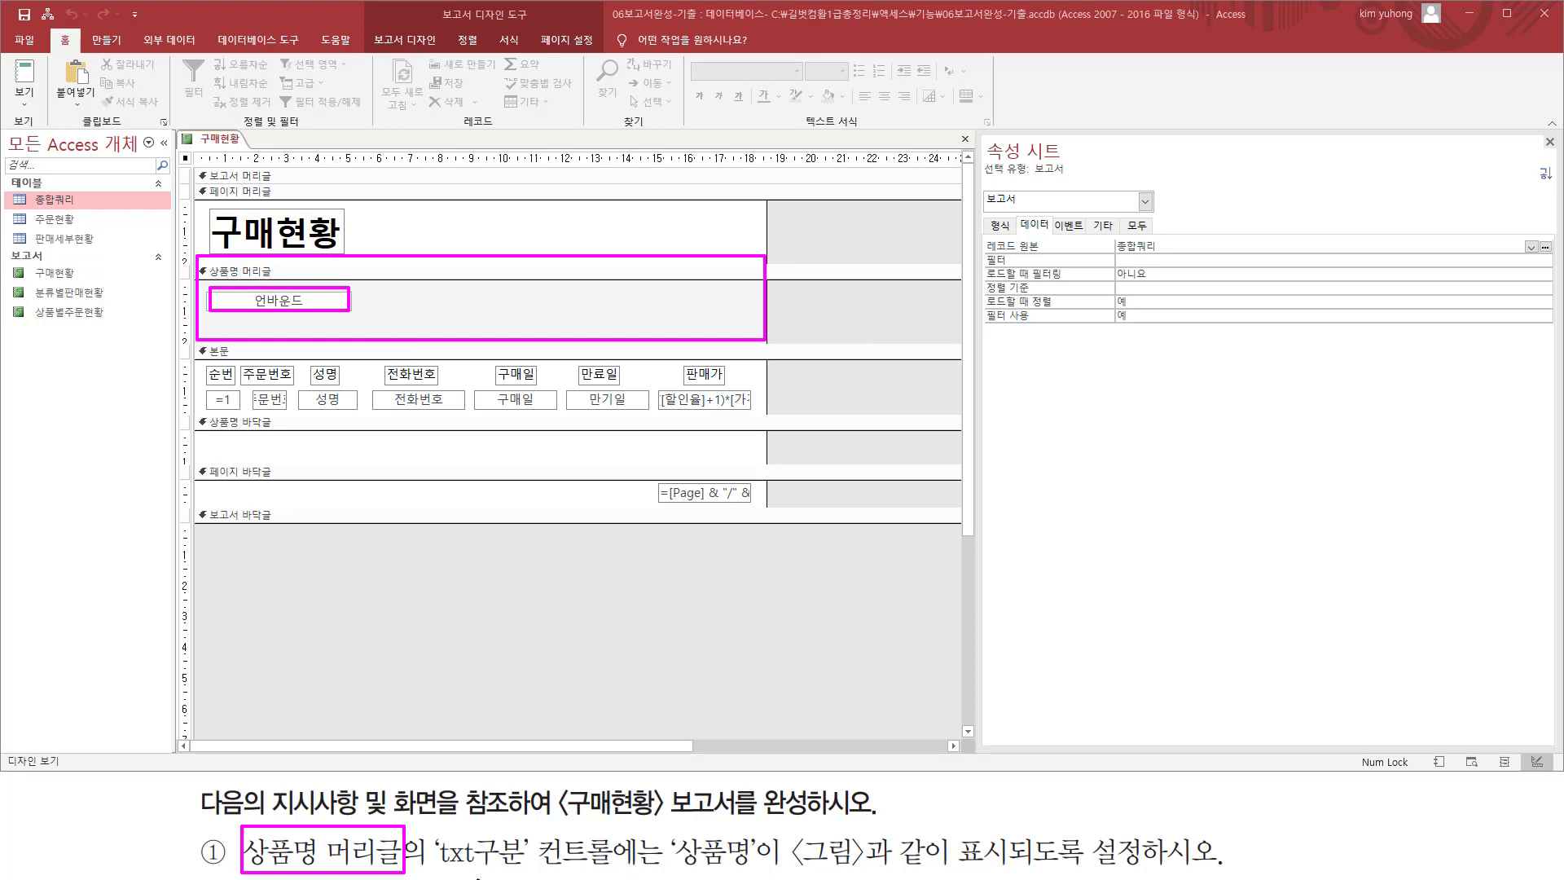
{"action": "left_click_drag", "start_coordinate": [432, 866], "coordinate": [528, 868]}
{"action": "key", "text": "Escape"}
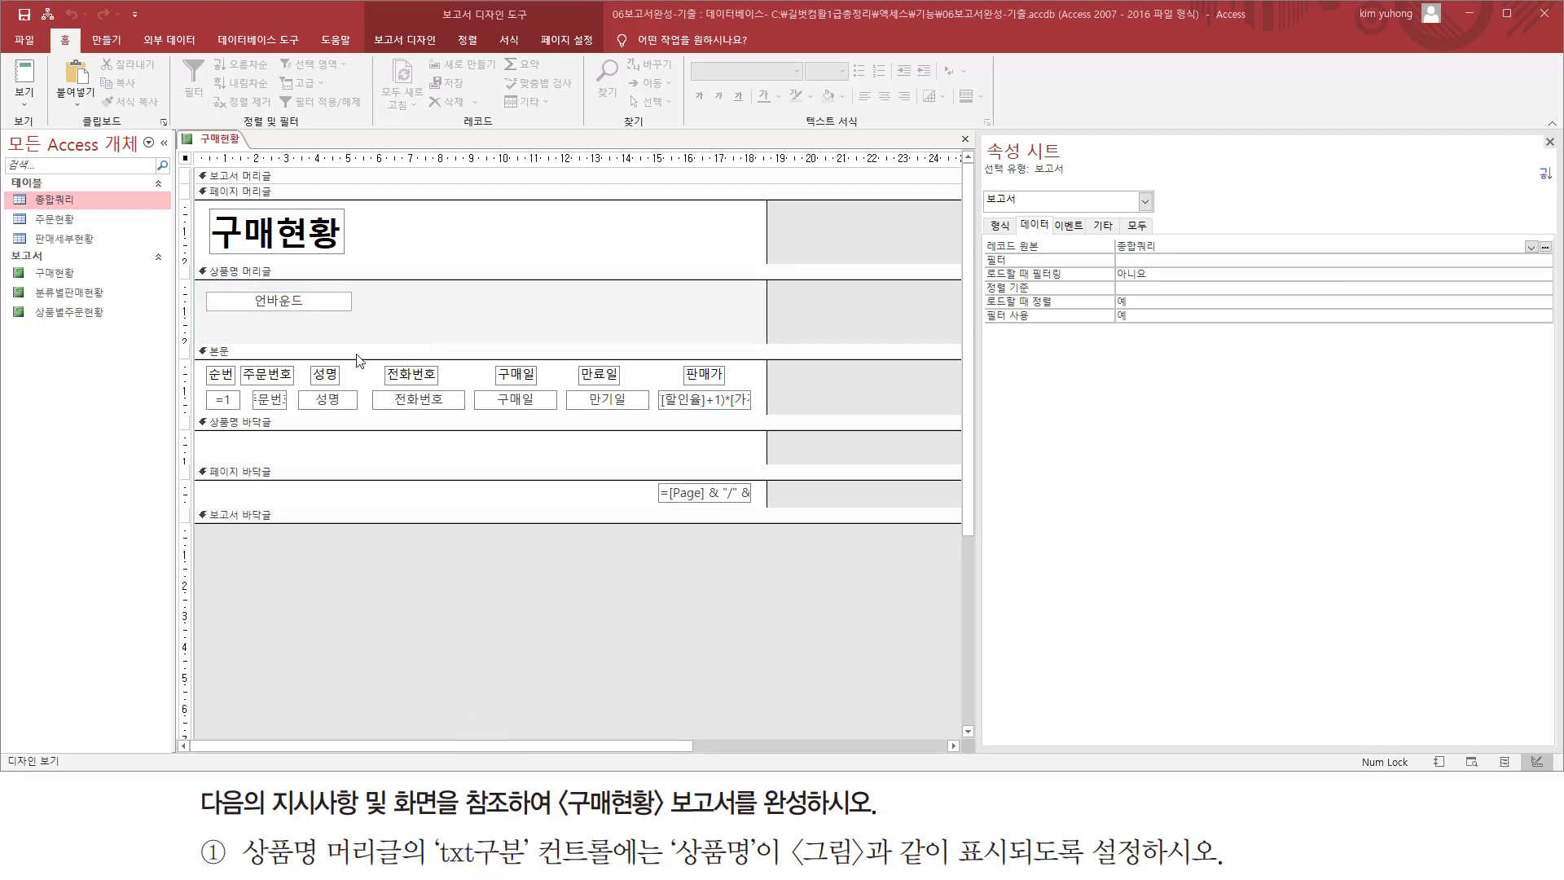
Set the control source of the txt구분 text box in the 상품명 header to ="회원권(" & [상품명] & ")".
{"action": "left_click", "coordinate": [318, 308]}
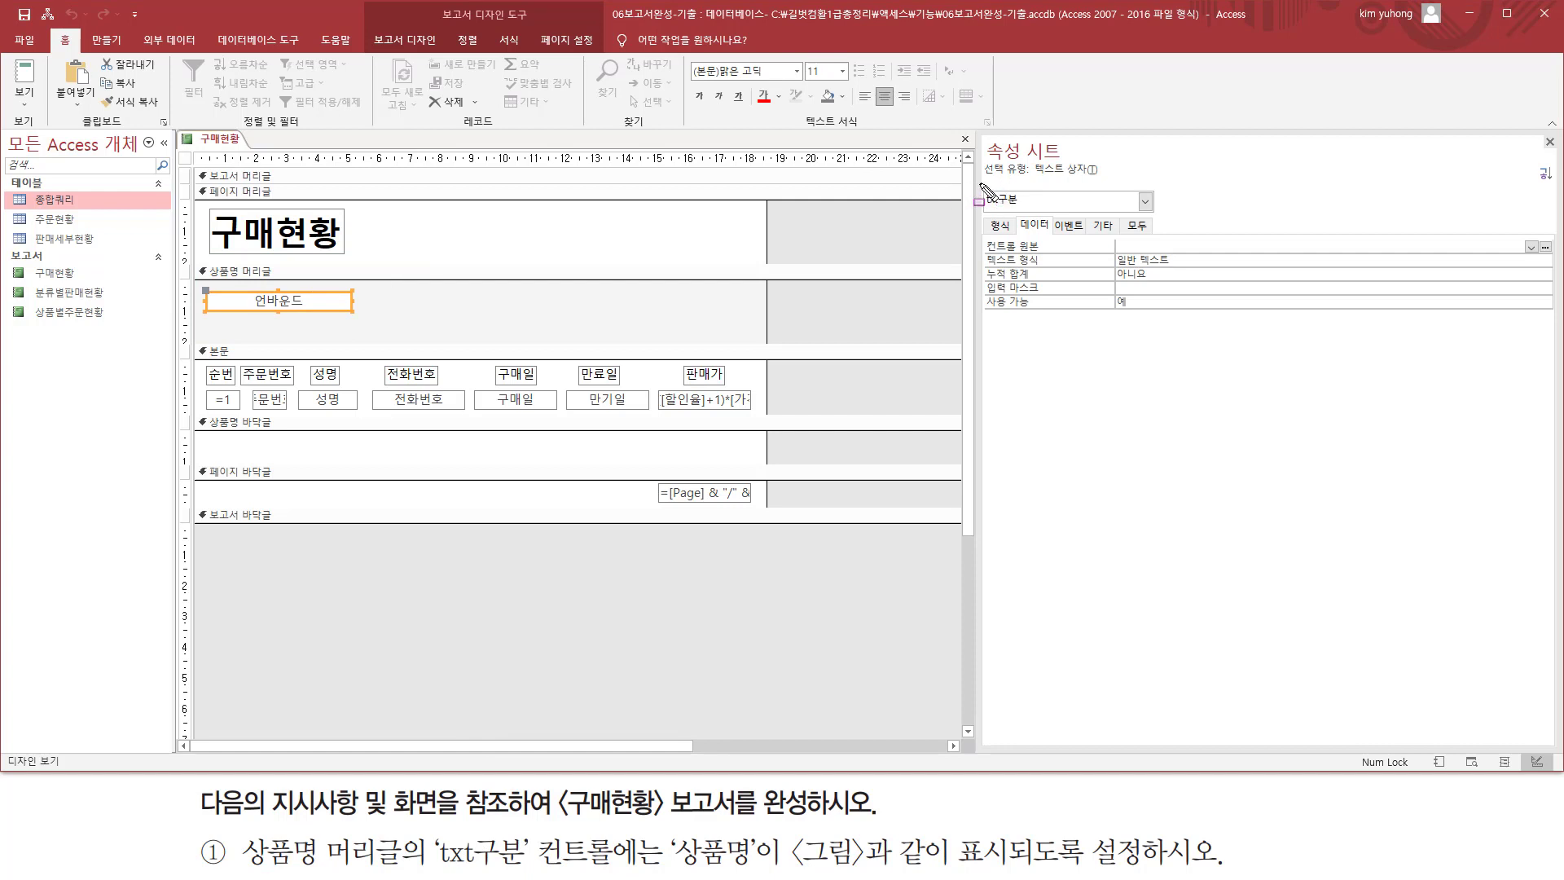
{"action": "left_click_drag", "start_coordinate": [981, 183], "coordinate": [1038, 214]}
{"action": "left_click_drag", "start_coordinate": [791, 869], "coordinate": [1146, 869]}
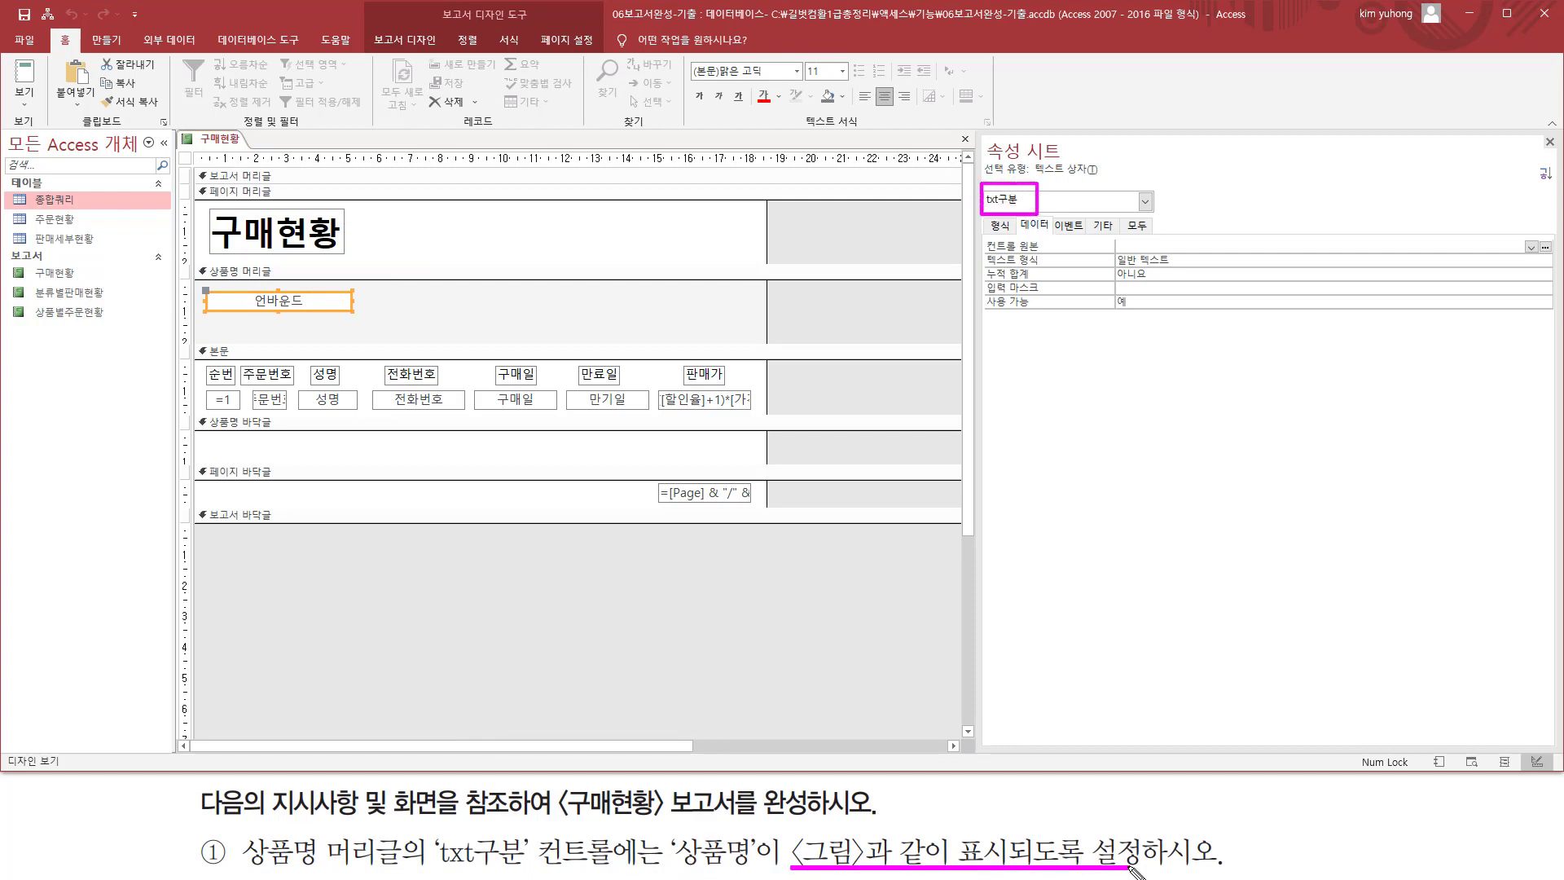
{"action": "key", "text": "Escape"}
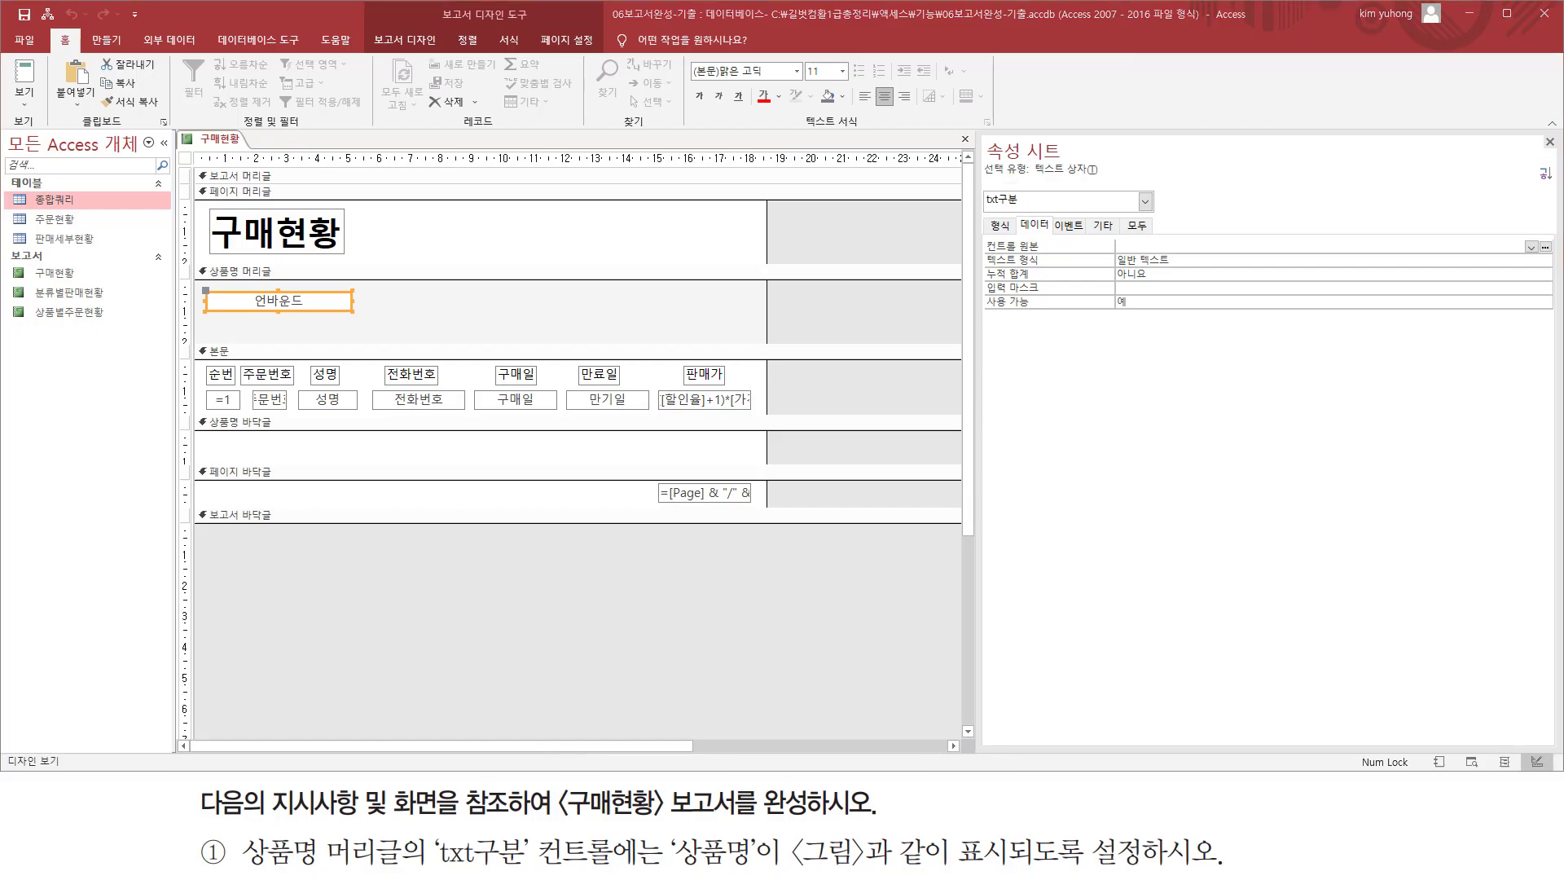
{"action": "key", "text": "alt+Tab"}
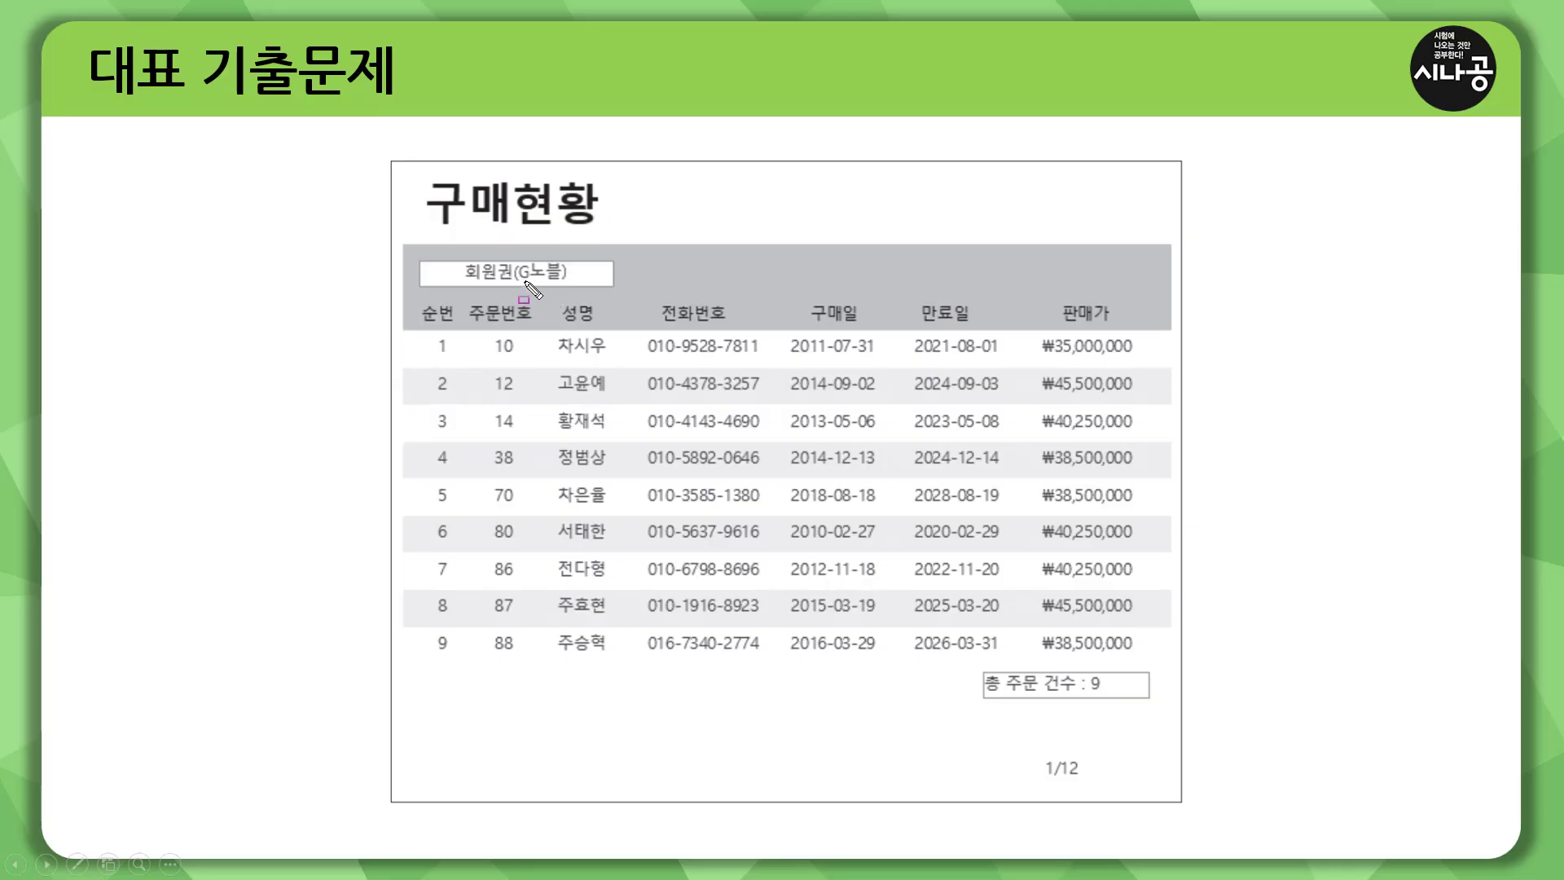
{"action": "left_click_drag", "start_coordinate": [524, 280], "coordinate": [558, 281]}
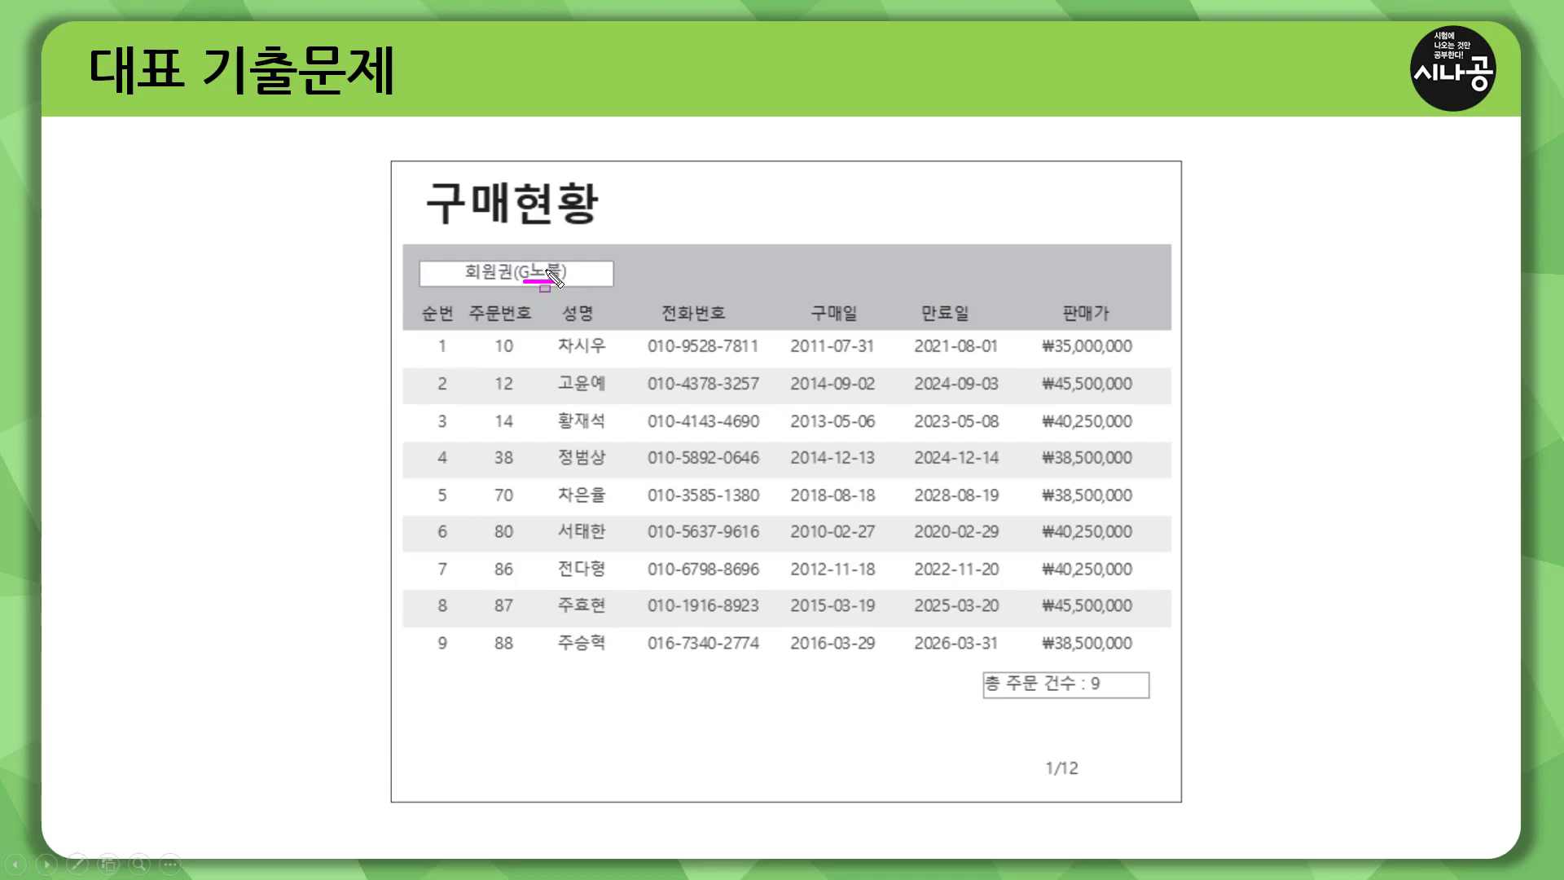
{"action": "mouse_move", "coordinate": [461, 248]}
{"action": "left_mouse_down"}
{"action": "mouse_move", "coordinate": [461, 285]}
{"action": "mouse_move", "coordinate": [522, 250]}
{"action": "mouse_move", "coordinate": [523, 285]}
{"action": "mouse_move", "coordinate": [577, 269]}
{"action": "mouse_move", "coordinate": [574, 287]}
{"action": "left_mouse_up"}
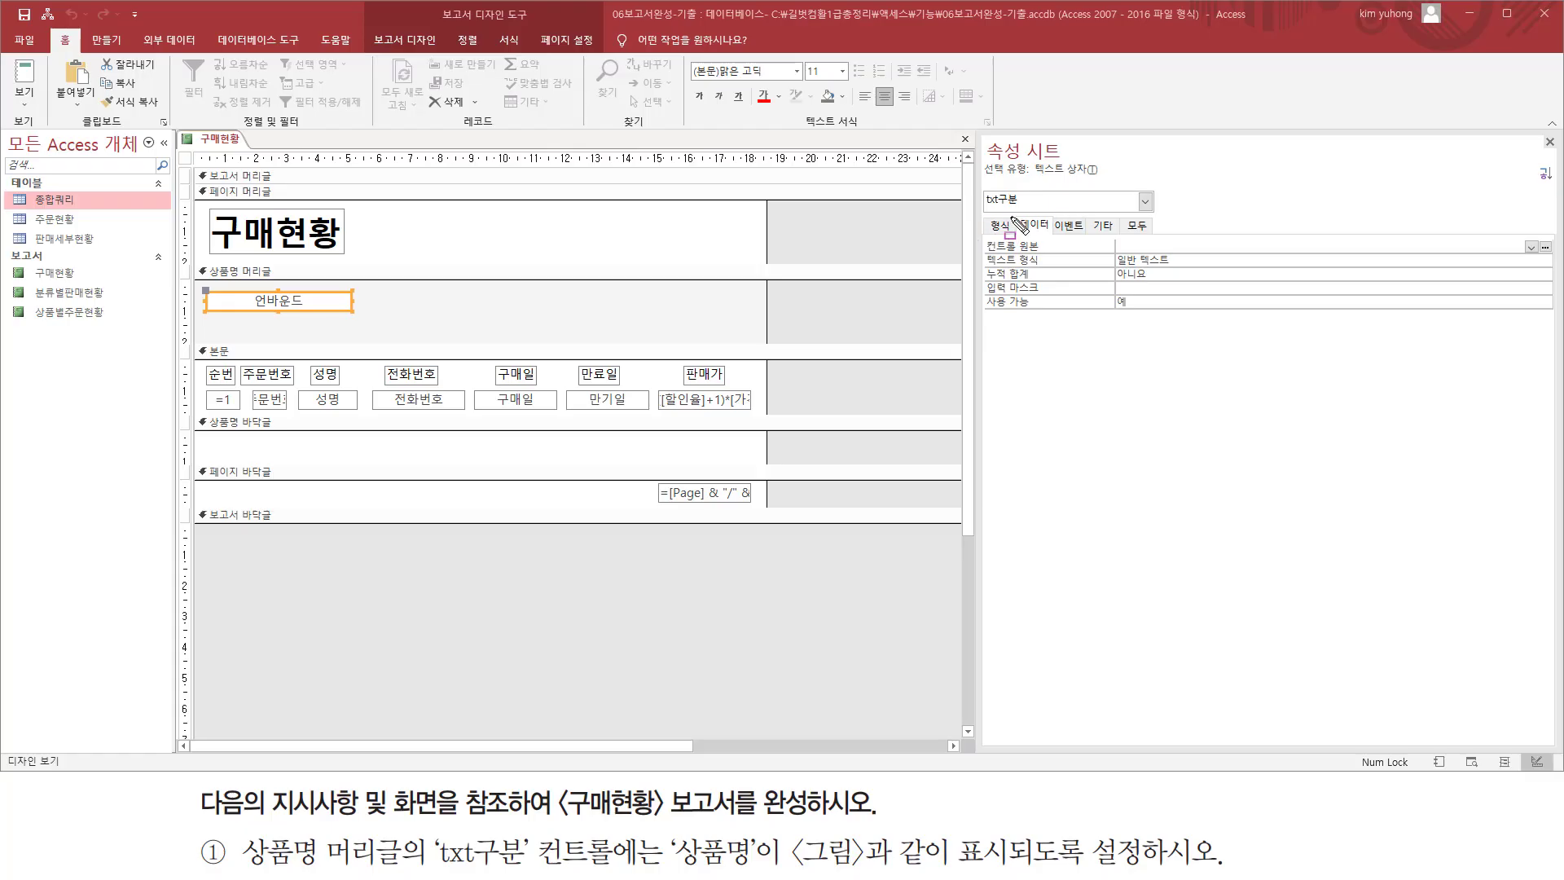
{"action": "mouse_move", "coordinate": [1018, 216]}
{"action": "left_mouse_down"}
{"action": "mouse_move", "coordinate": [1054, 236]}
{"action": "mouse_move", "coordinate": [1018, 257]}
{"action": "mouse_move", "coordinate": [1325, 256]}
{"action": "left_mouse_up"}
{"action": "key", "text": "Escape"}
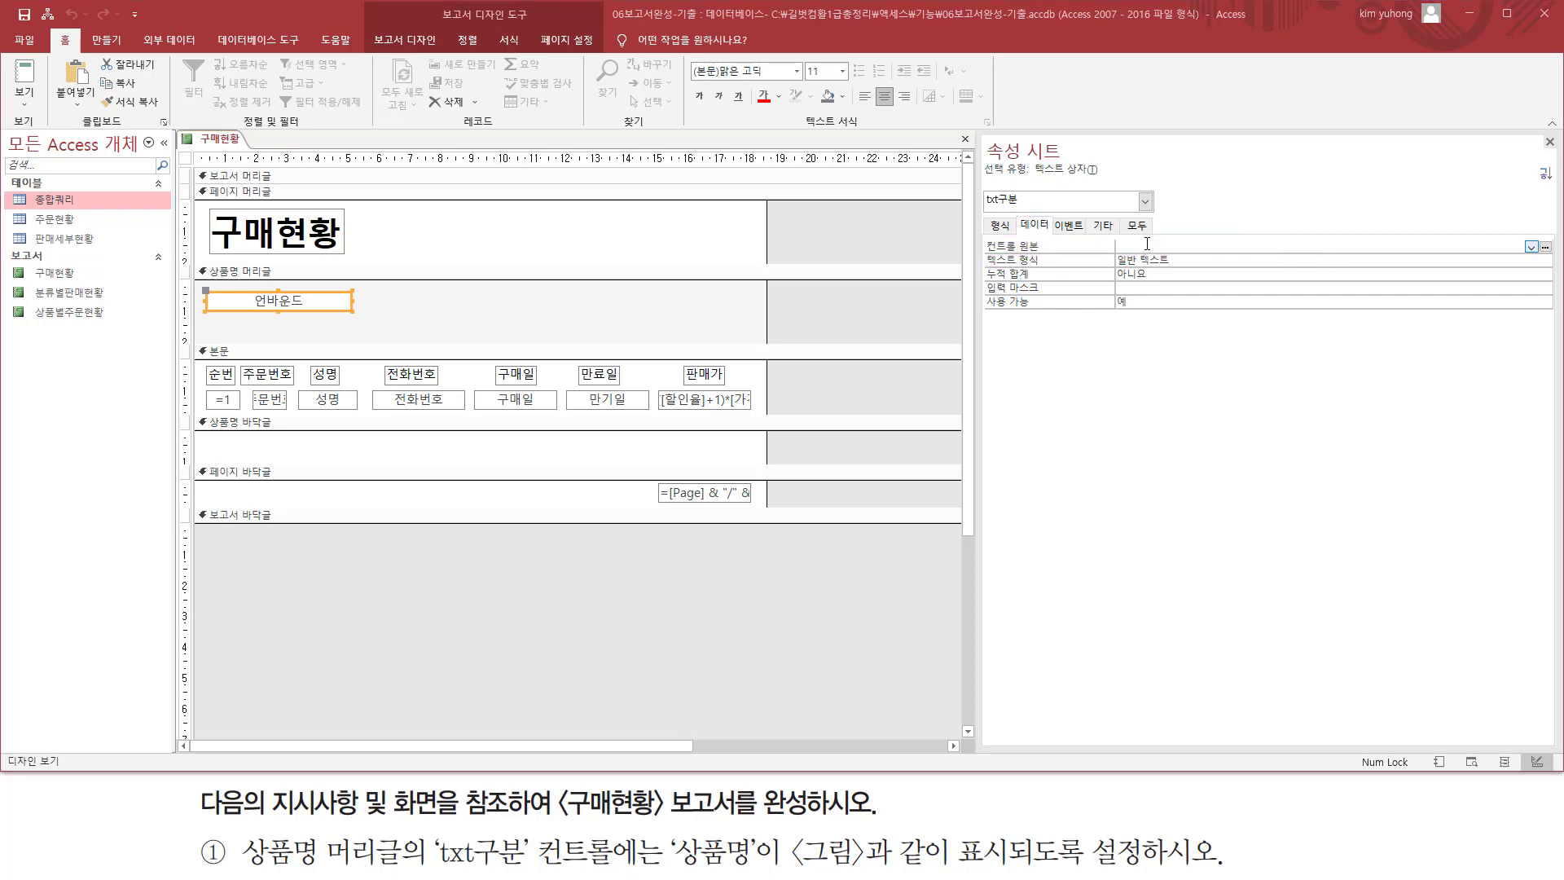
{"action": "left_click", "coordinate": [1203, 243]}
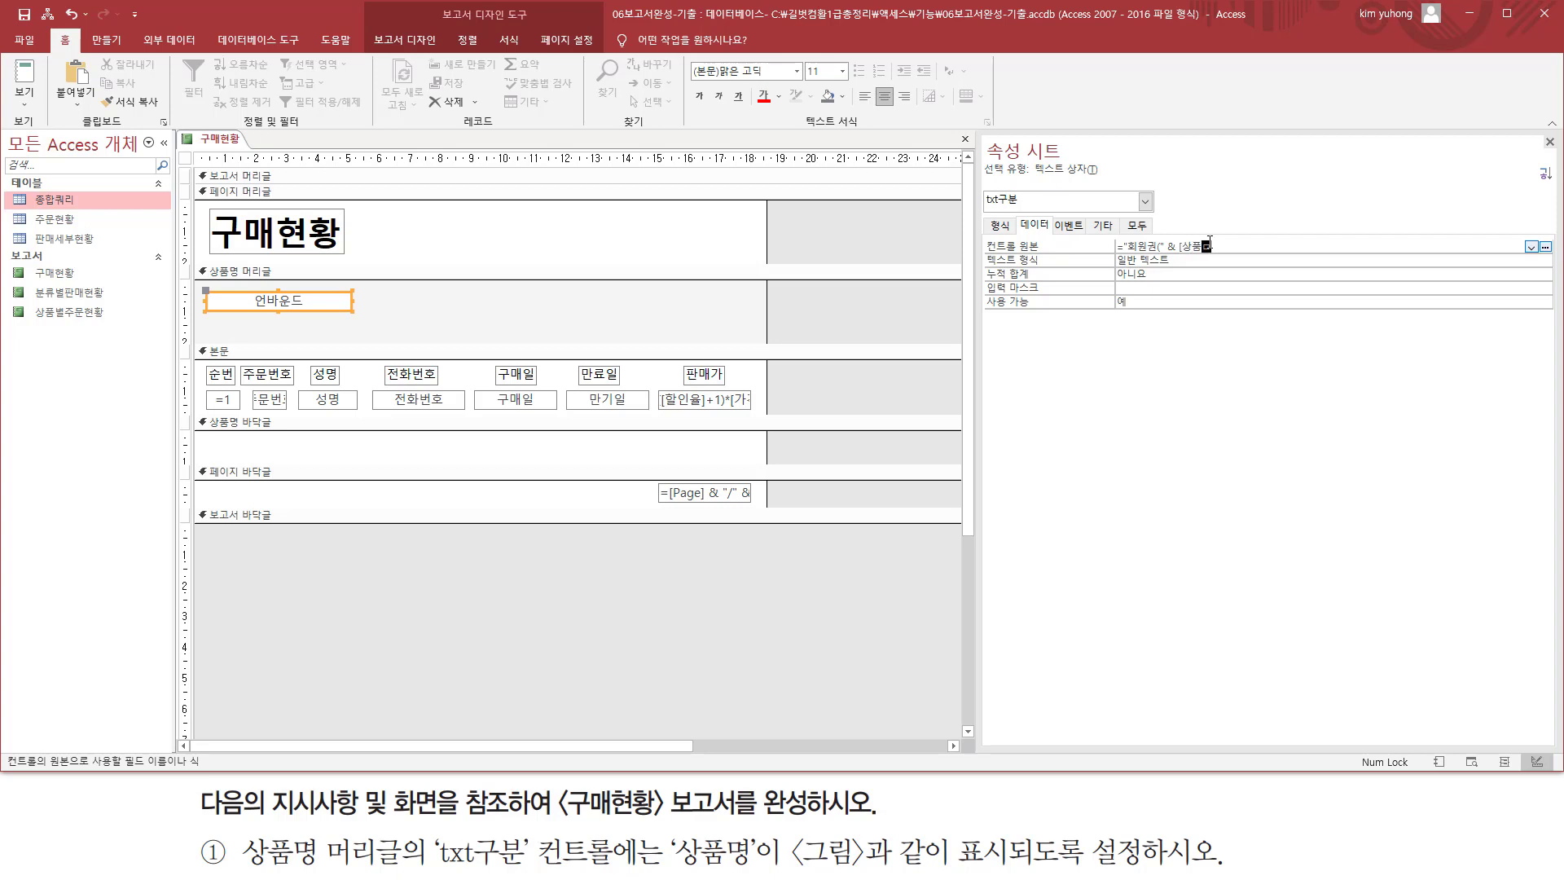
{"action": "type", "text": "]"}
{"action": "key", "text": "BackSpace"}
{"action": "type", "text": "] & \""}
{"action": "key", "text": "Return"}
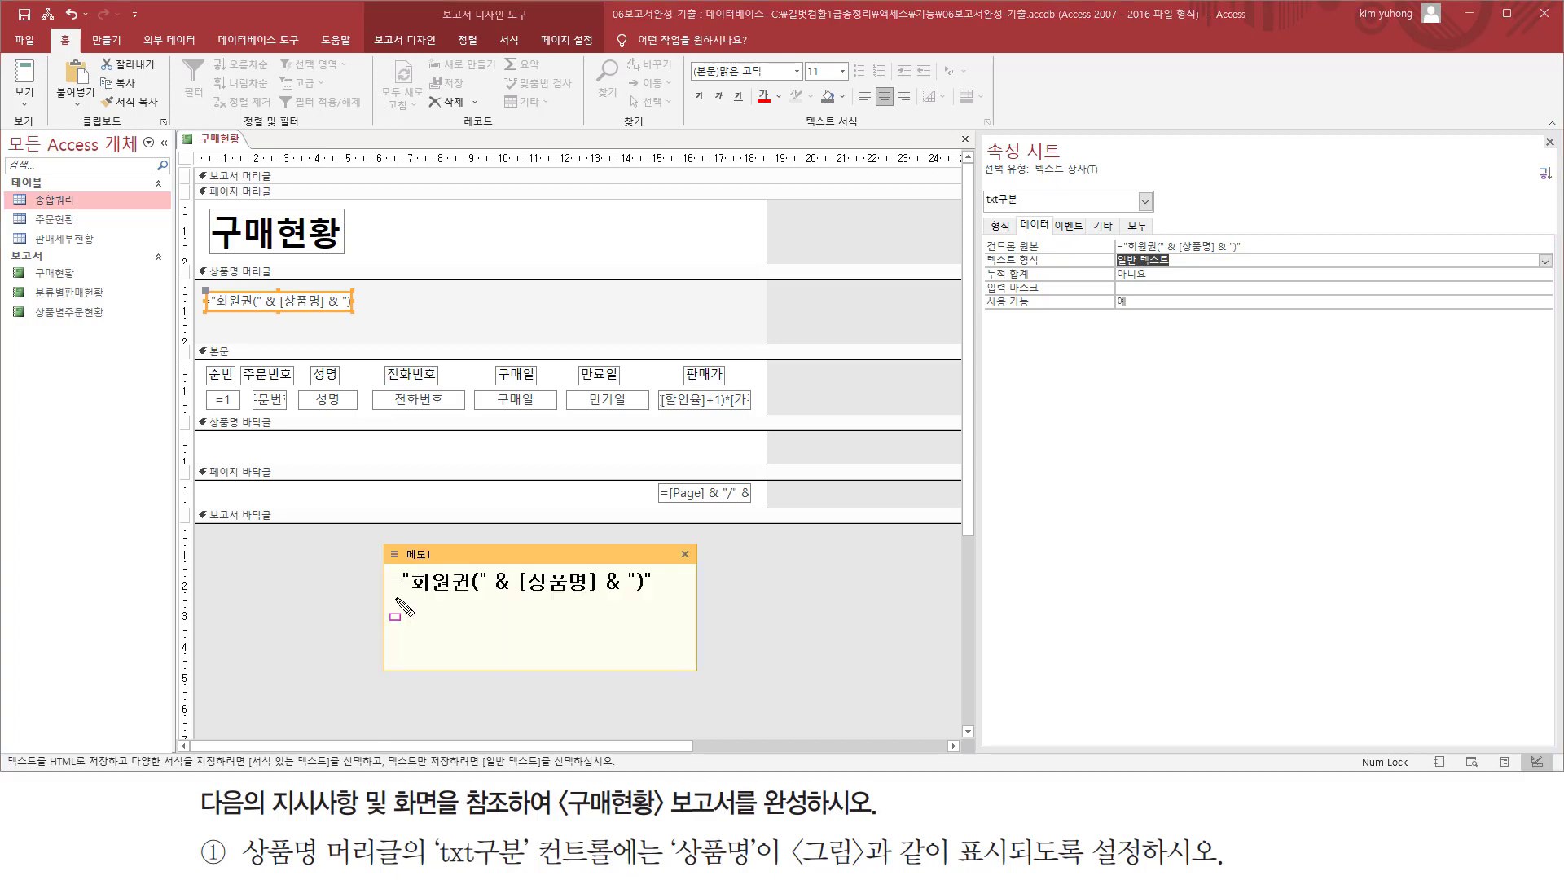
{"action": "left_click_drag", "start_coordinate": [388, 608], "coordinate": [673, 608]}
{"action": "left_click_drag", "start_coordinate": [519, 596], "coordinate": [596, 596]}
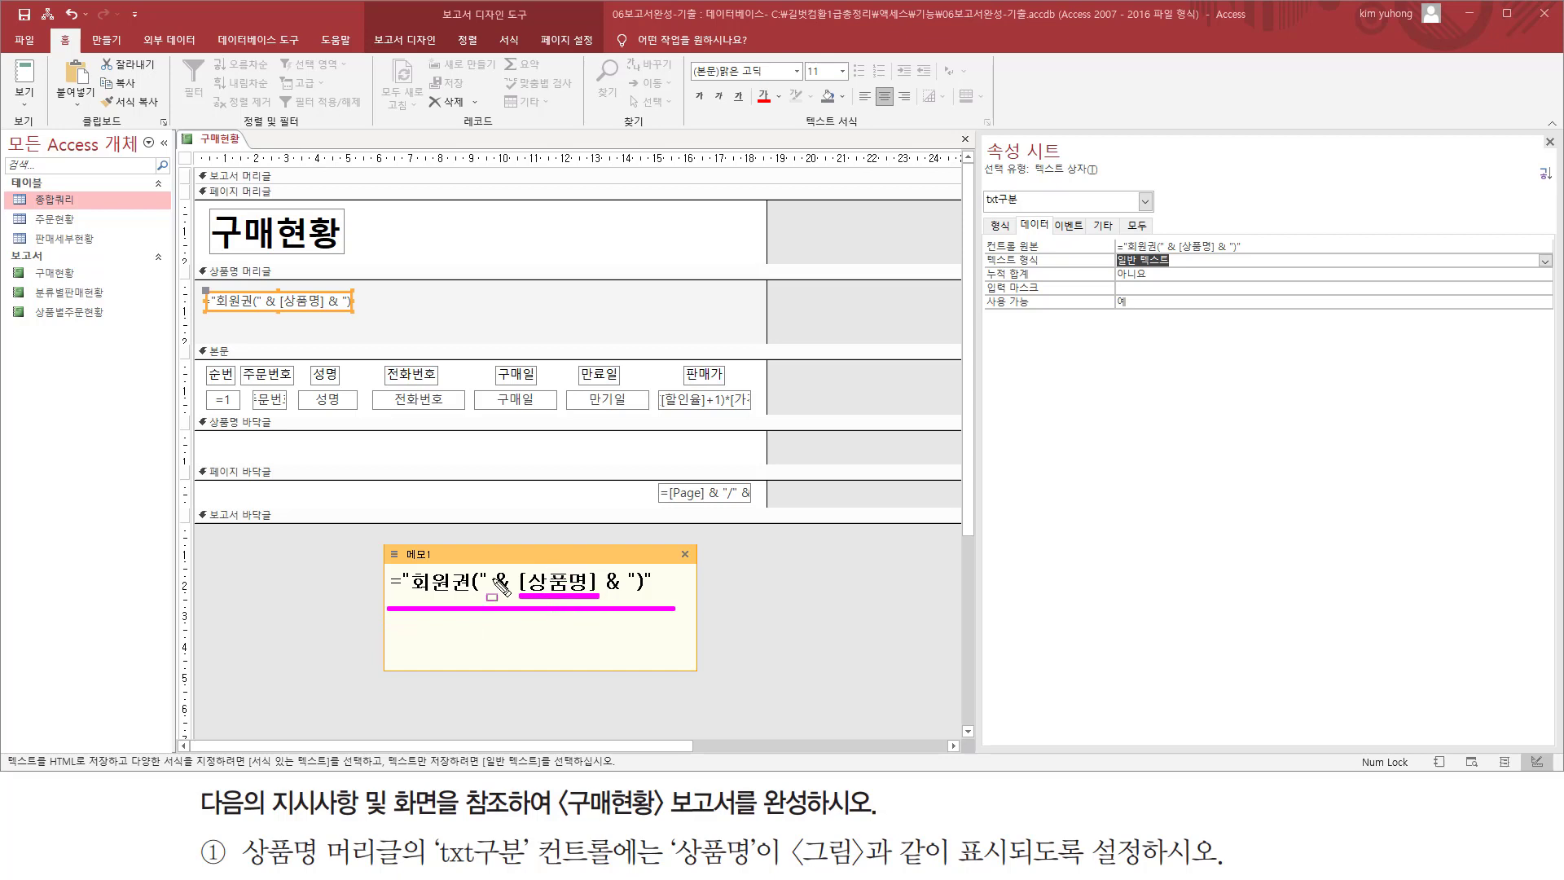
{"action": "left_click_drag", "start_coordinate": [405, 596], "coordinate": [486, 596]}
{"action": "left_click_drag", "start_coordinate": [628, 596], "coordinate": [651, 596]}
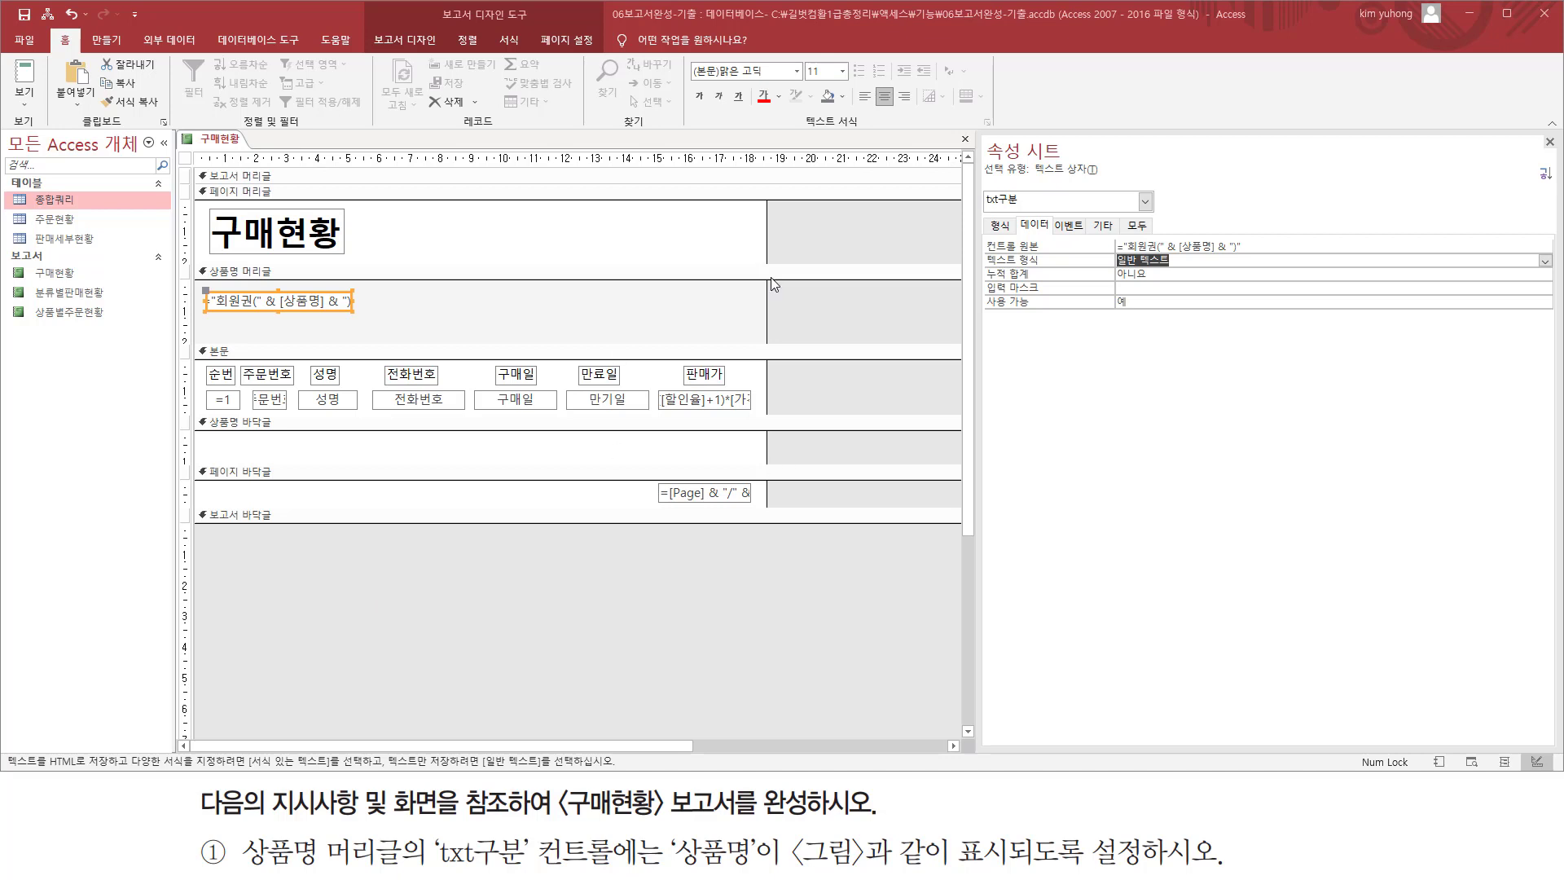
Close the property sheet, check the txt구분 text in the report's print preview, and return to the design.
{"action": "left_click", "coordinate": [1550, 143]}
{"action": "left_click", "coordinate": [405, 40]}
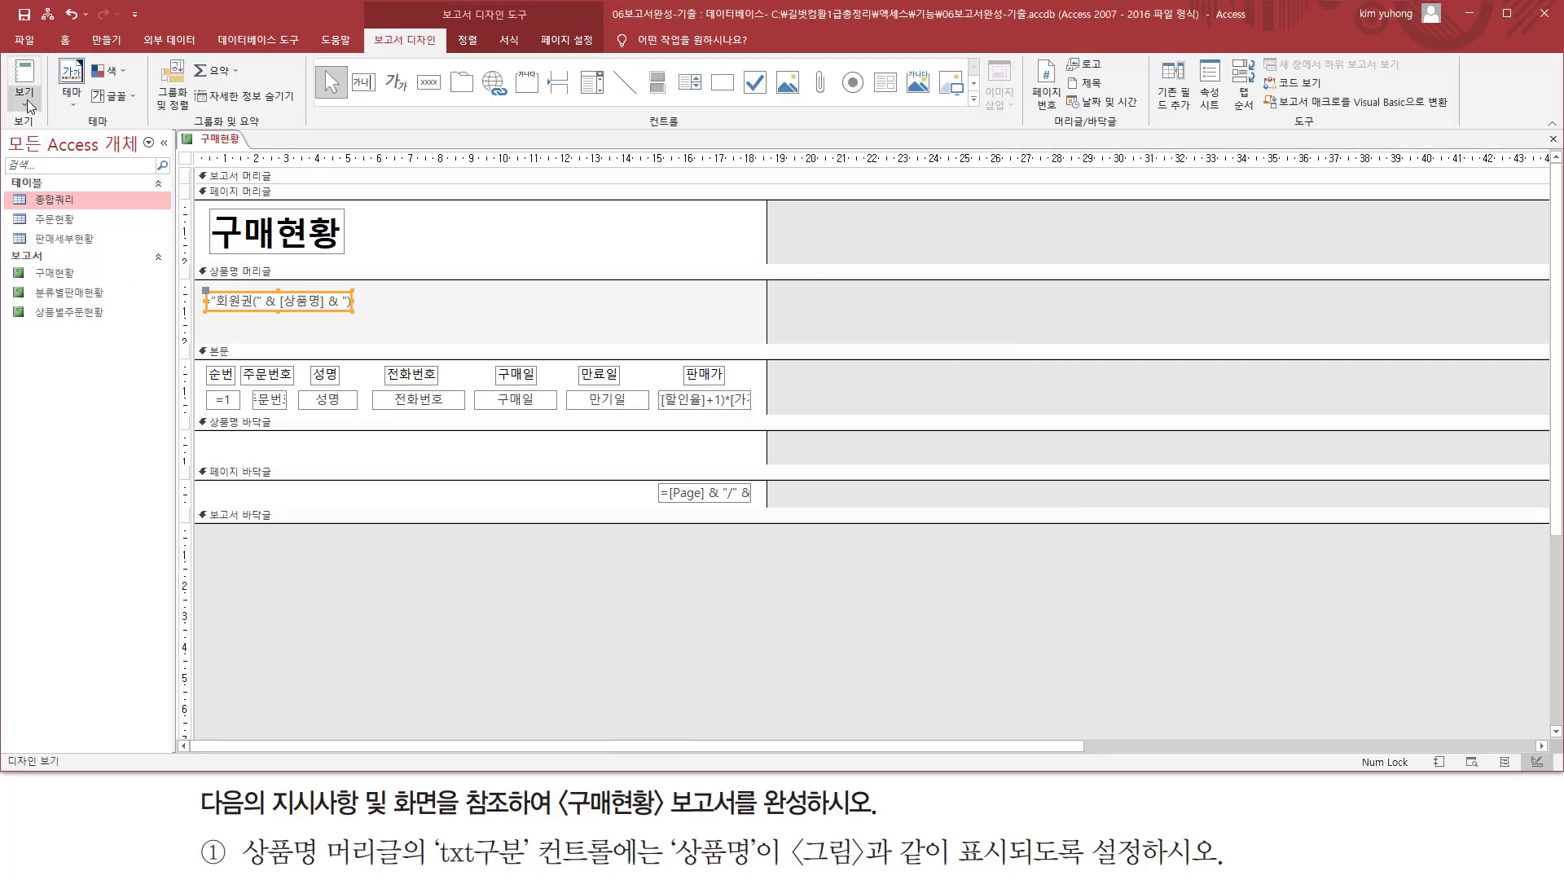
{"action": "left_click", "coordinate": [31, 104]}
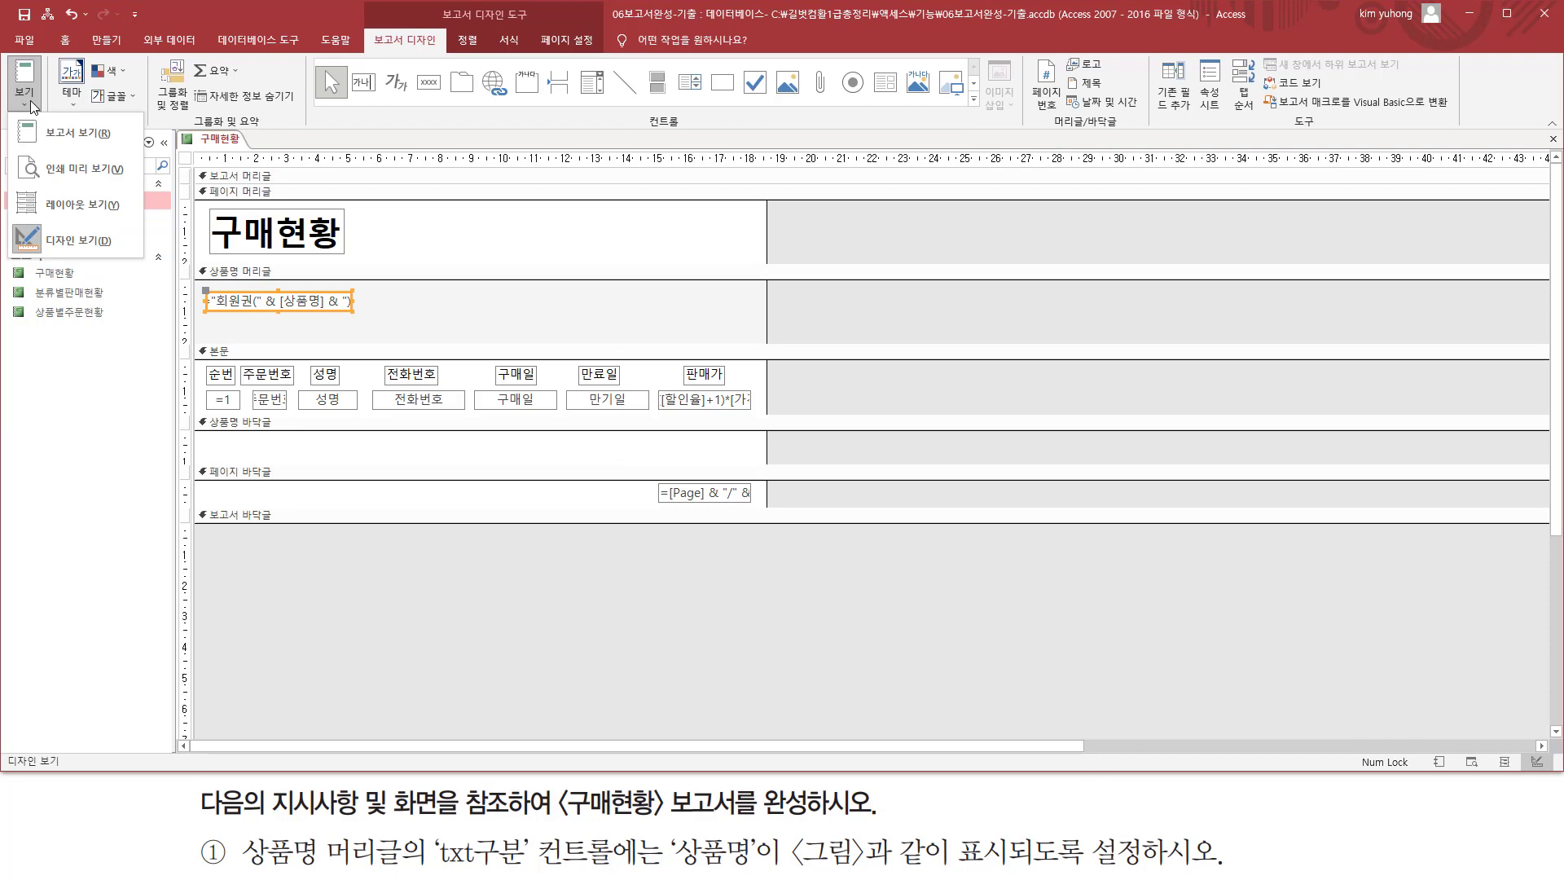
{"action": "left_click", "coordinate": [61, 167]}
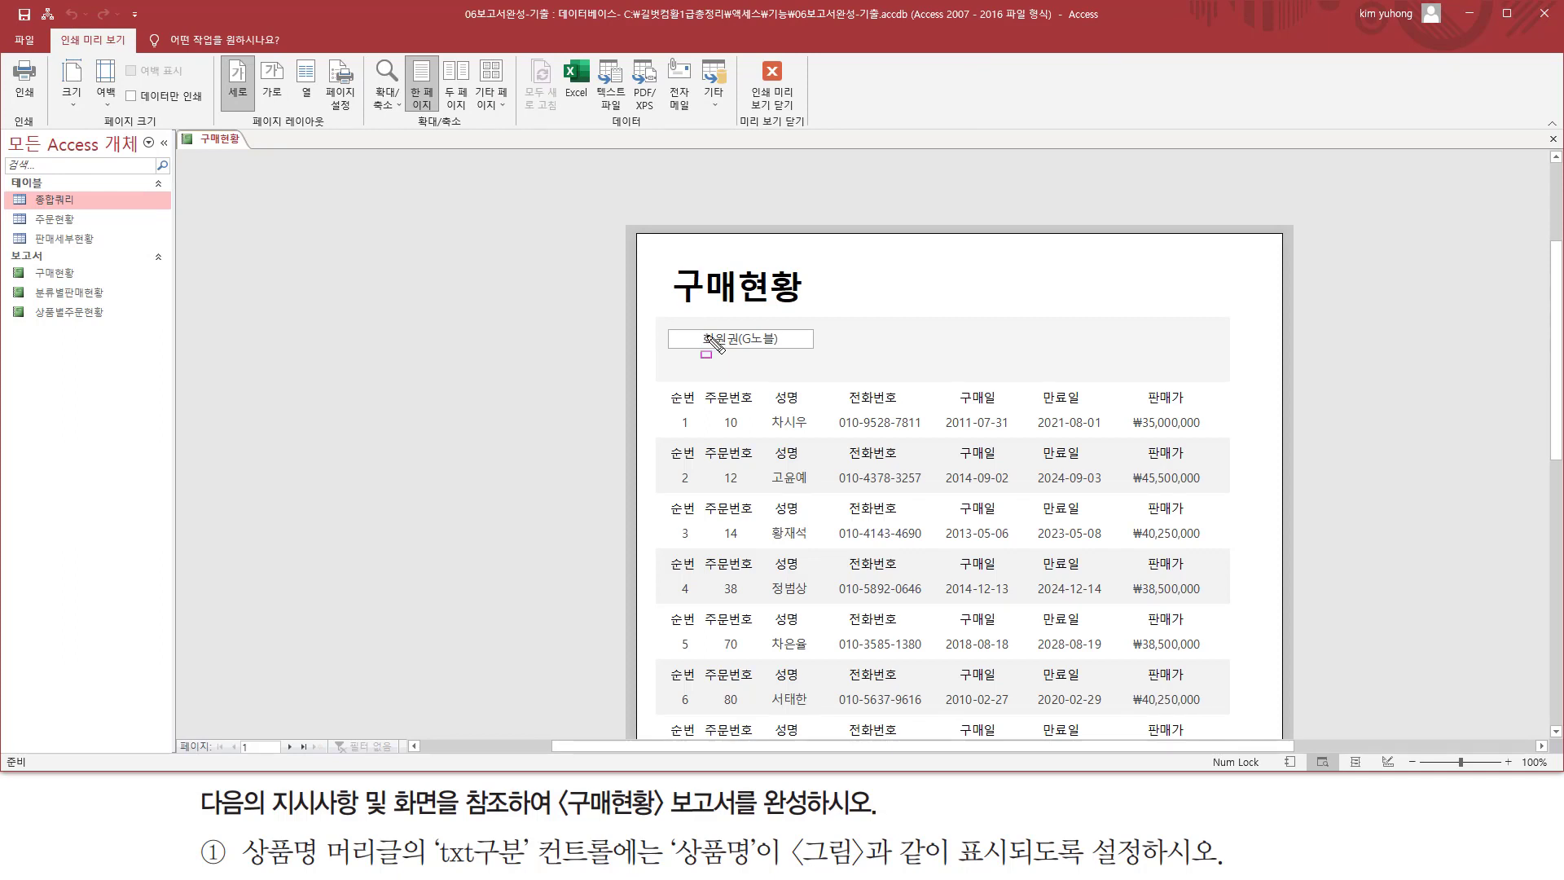
{"action": "left_click_drag", "start_coordinate": [684, 317], "coordinate": [797, 356]}
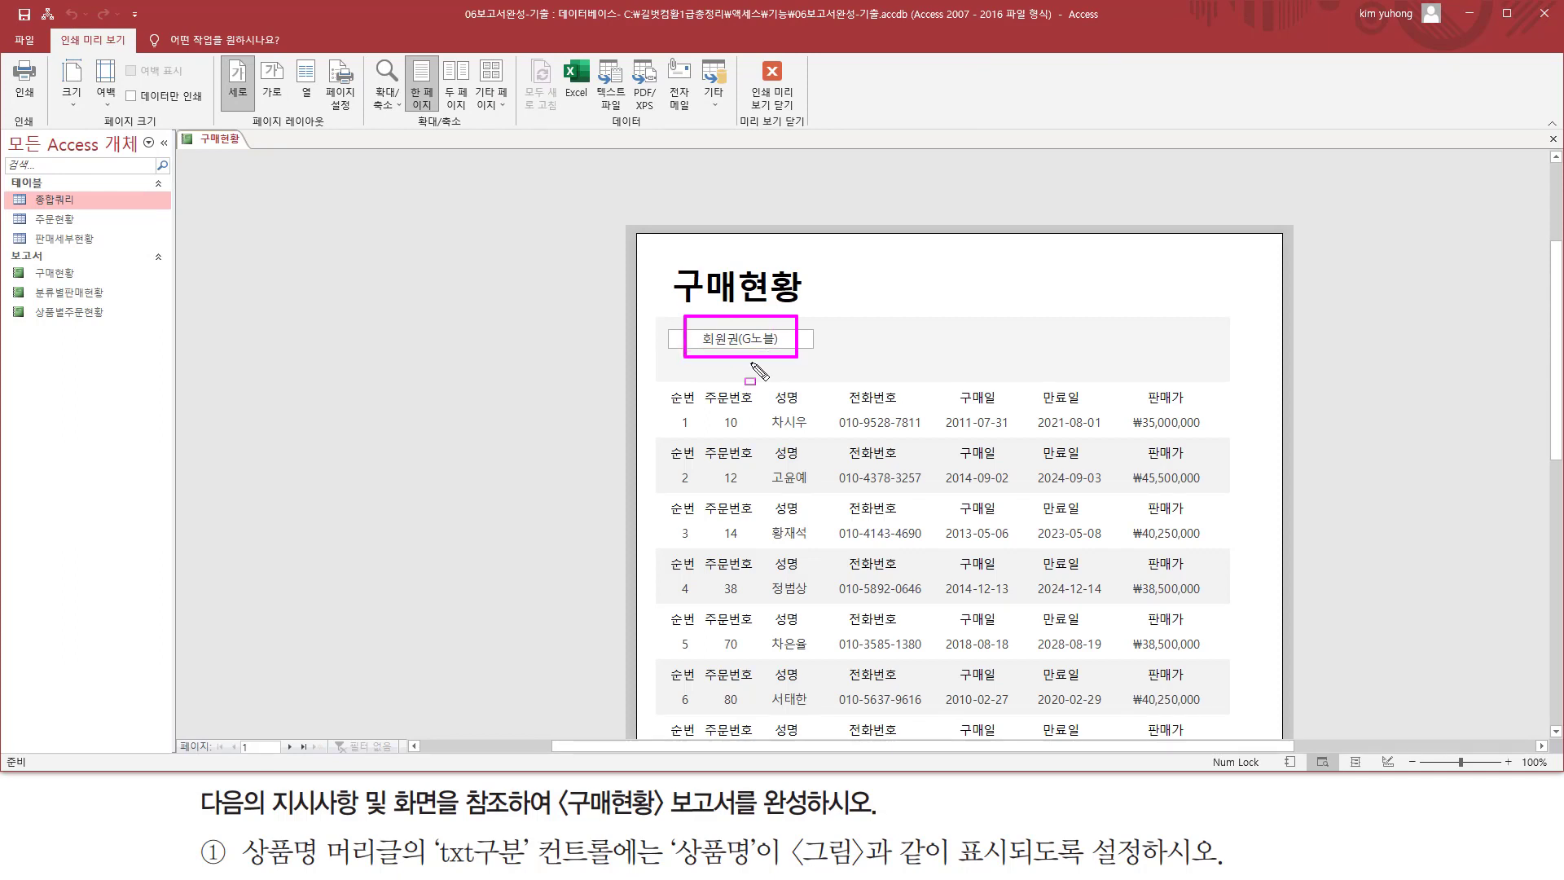
{"action": "key", "text": "Escape"}
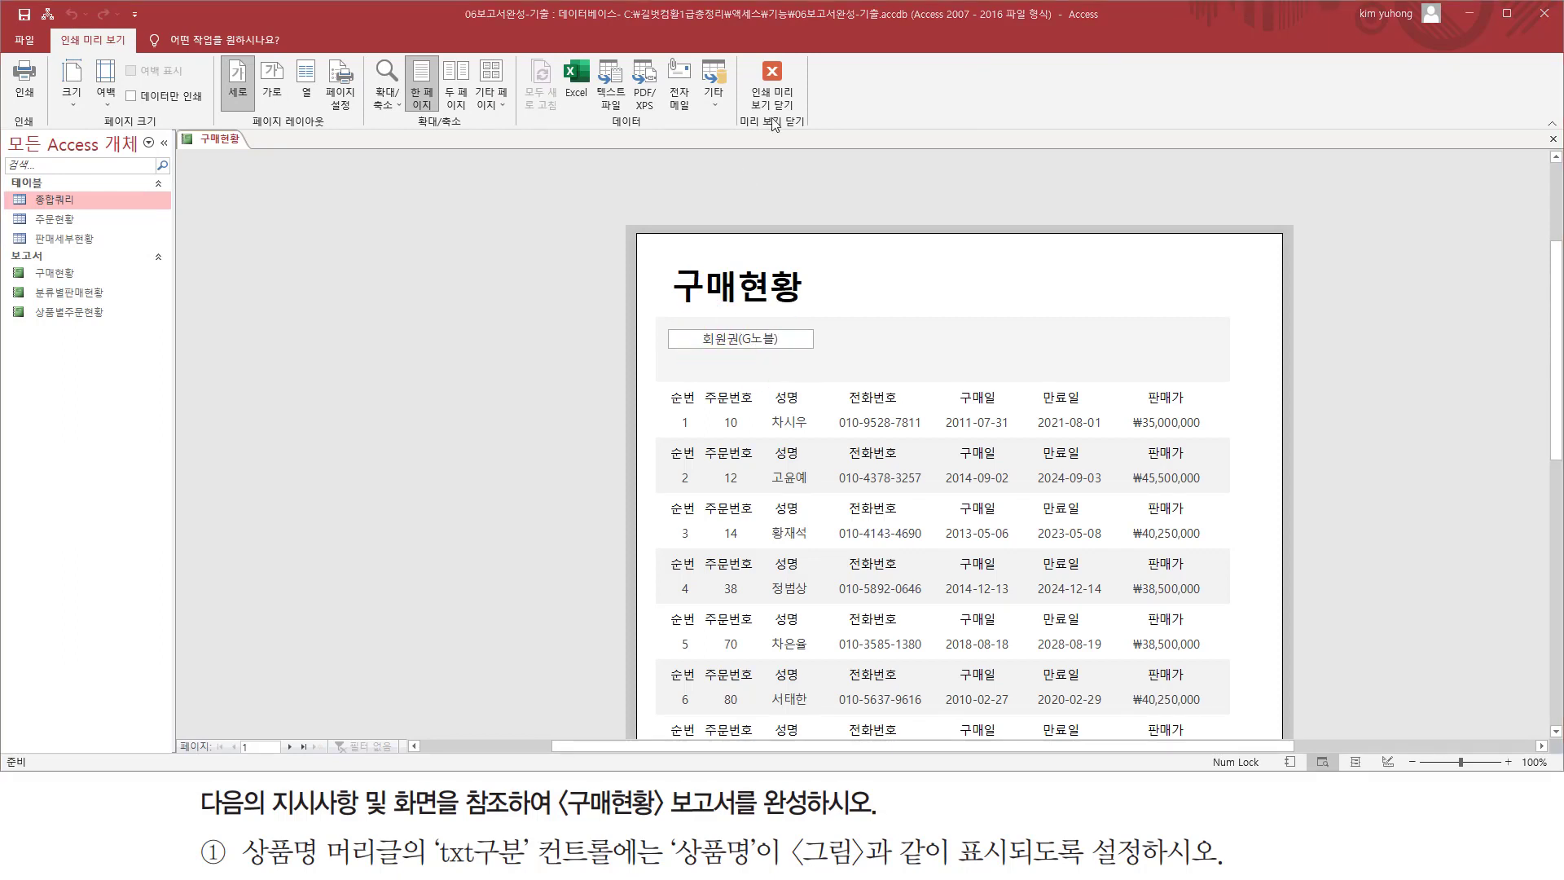
{"action": "left_click", "coordinate": [765, 86]}
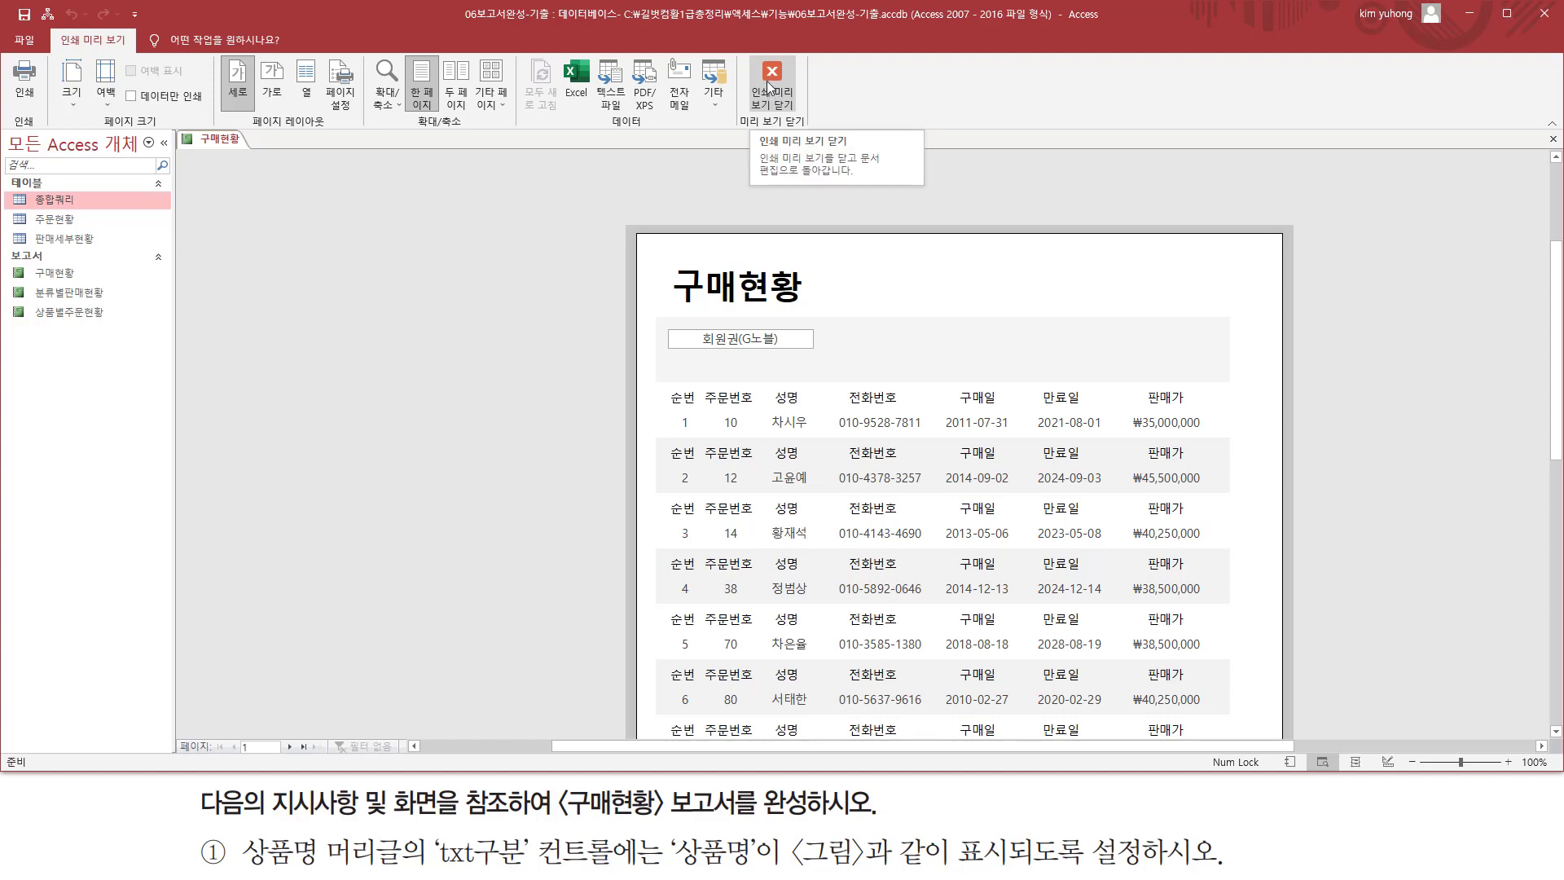
{"action": "left_click", "coordinate": [769, 85]}
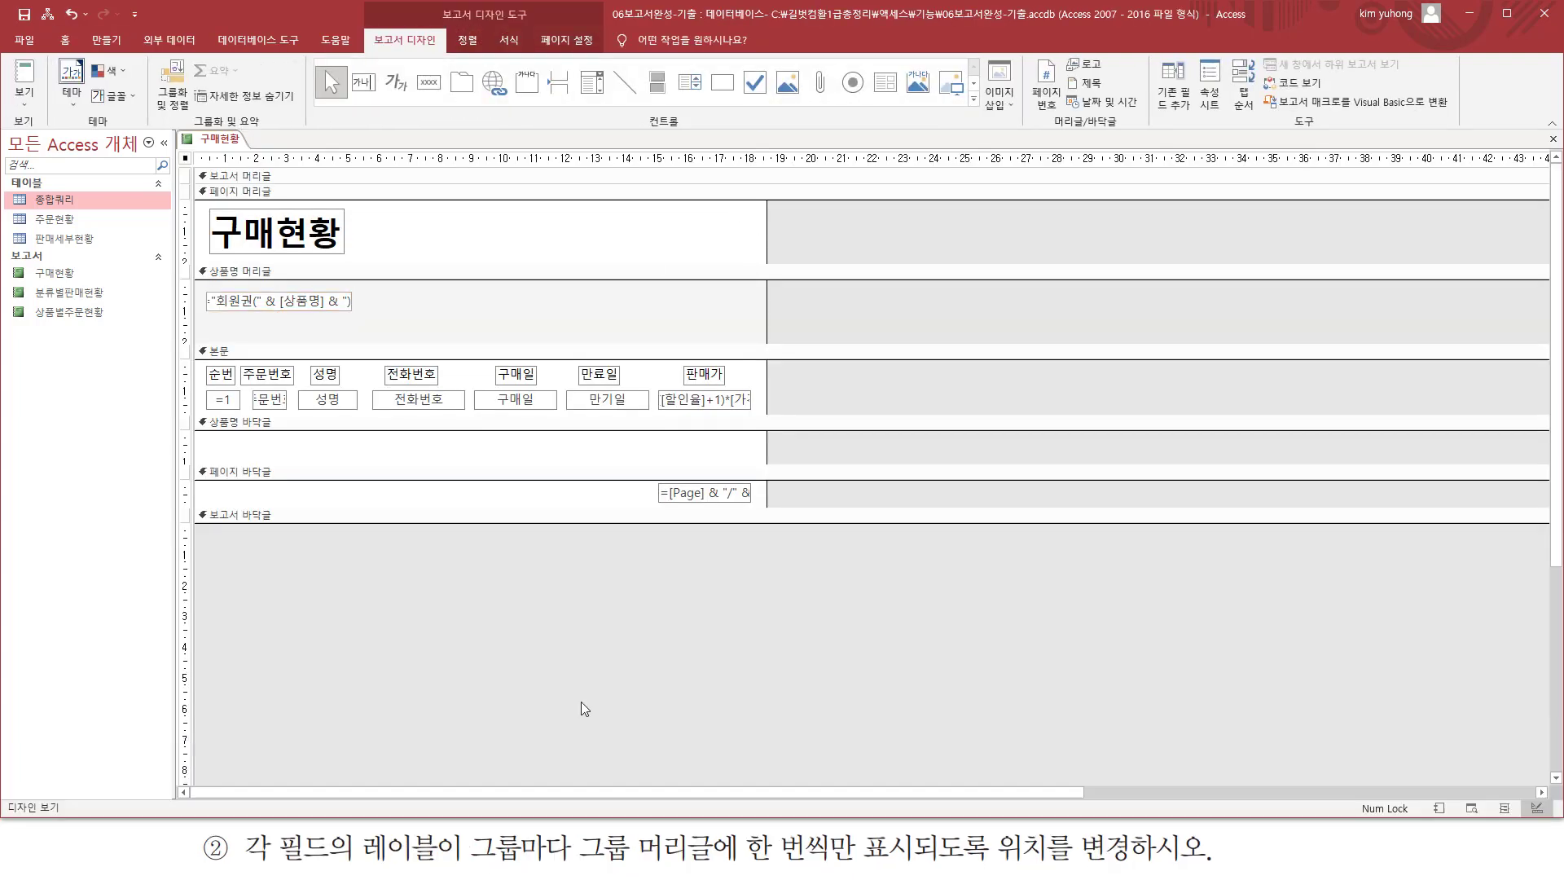
Examine in print preview how the field labels repeat across the records, and return to the report design.
{"action": "key", "text": "ctrl+shift+d"}
{"action": "mouse_move", "coordinate": [230, 862]}
{"action": "left_mouse_down"}
{"action": "mouse_move", "coordinate": [392, 850]}
{"action": "mouse_move", "coordinate": [462, 865]}
{"action": "mouse_move", "coordinate": [1152, 862]}
{"action": "left_mouse_up"}
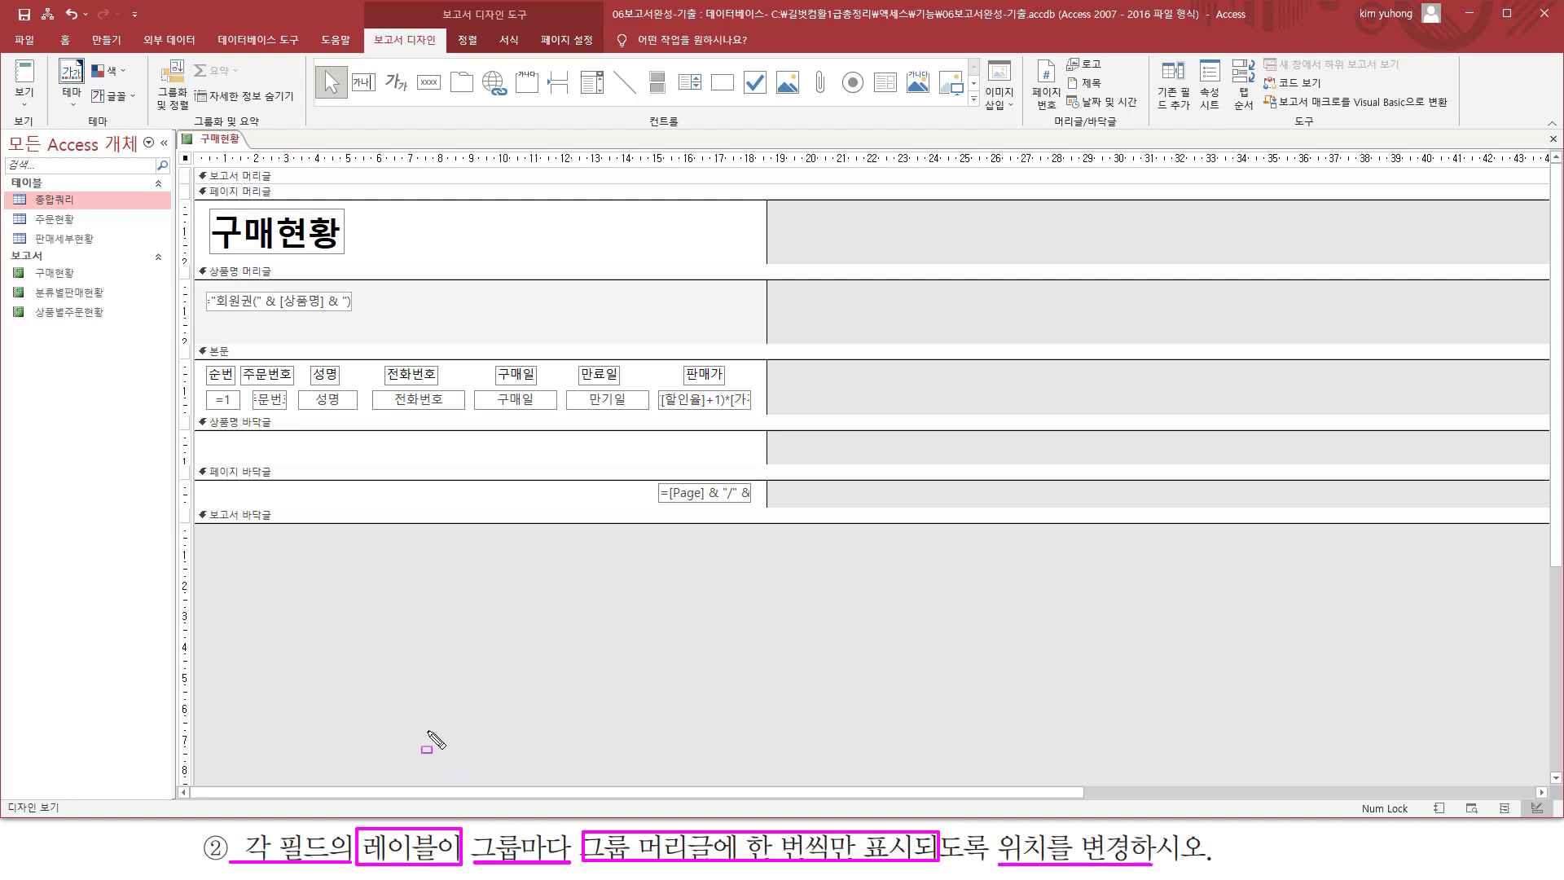
{"action": "key", "text": "Escape"}
{"action": "left_click", "coordinate": [28, 104]}
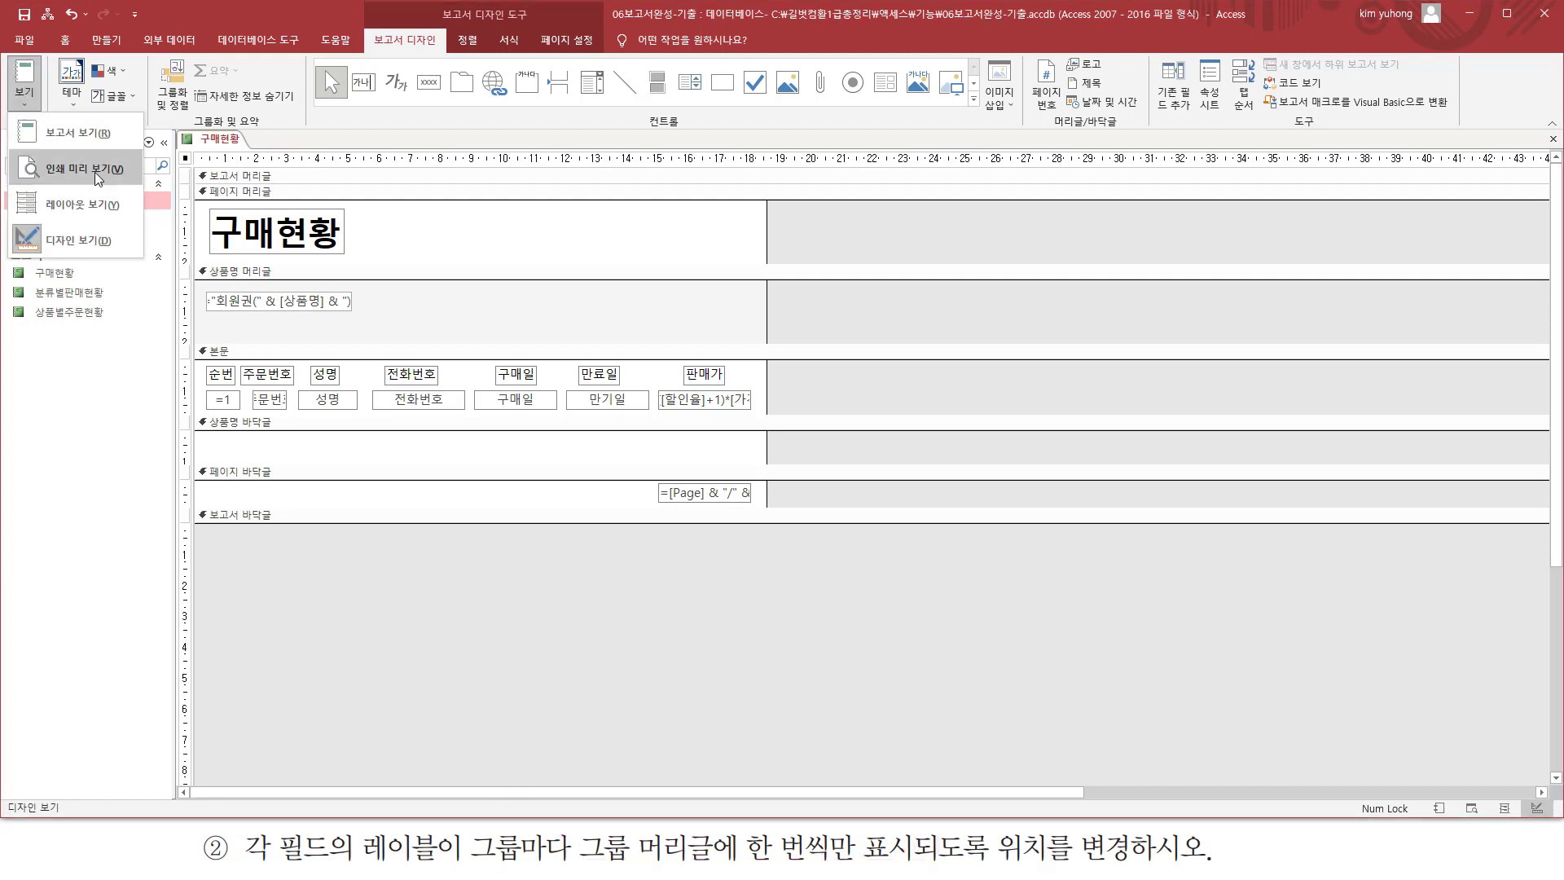
{"action": "left_click", "coordinate": [91, 169]}
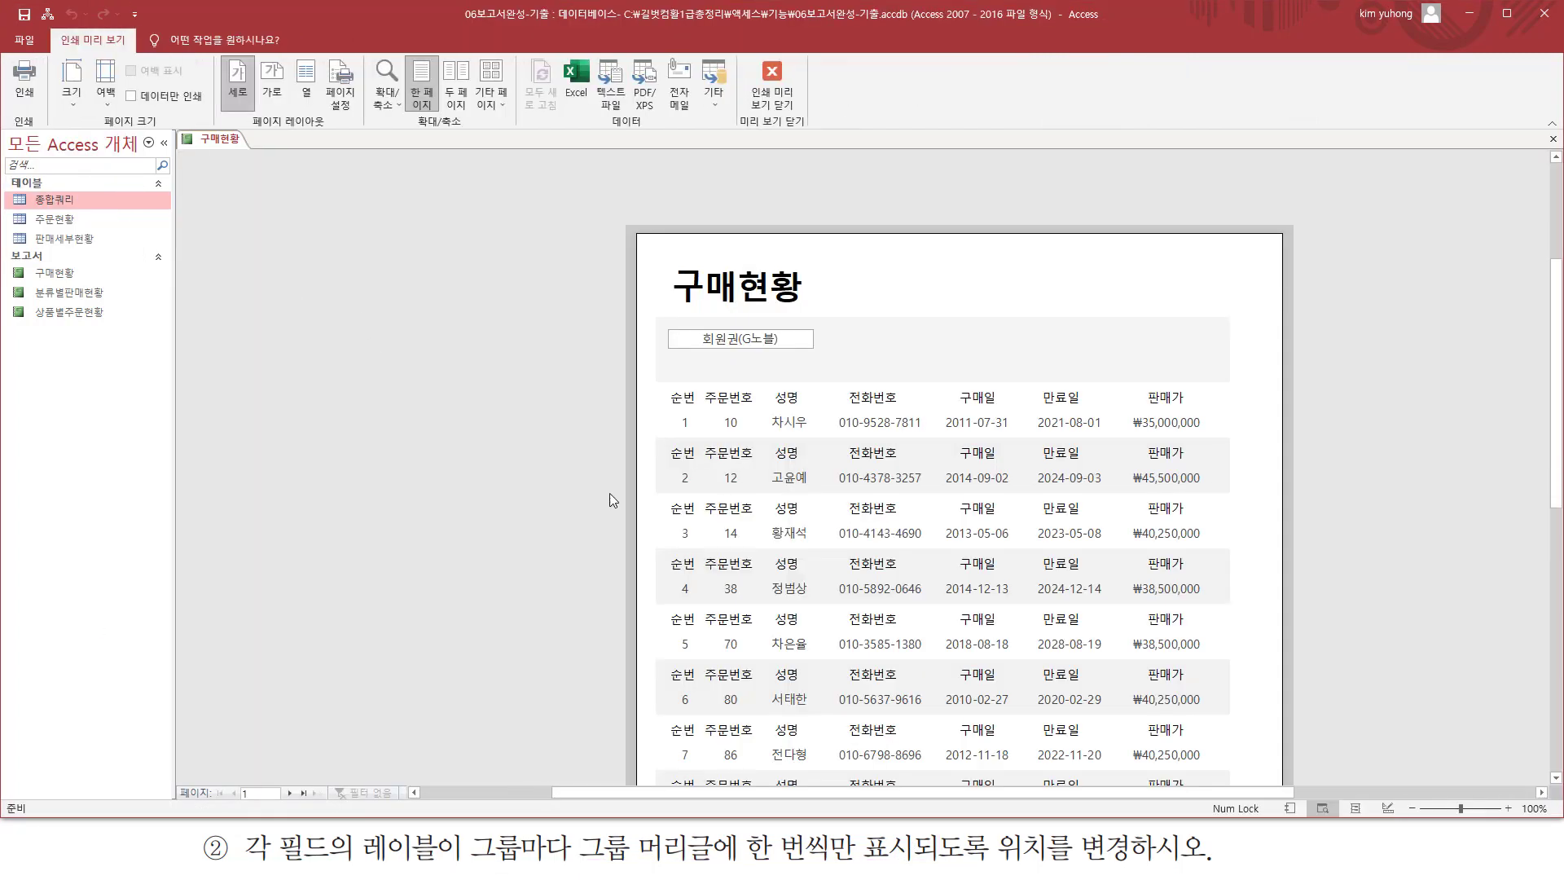
{"action": "left_click", "coordinate": [820, 465]}
{"action": "left_click", "coordinate": [842, 436]}
{"action": "mouse_move", "coordinate": [596, 219]}
{"action": "left_mouse_down"}
{"action": "mouse_move", "coordinate": [1153, 218]}
{"action": "mouse_move", "coordinate": [592, 217]}
{"action": "mouse_move", "coordinate": [1154, 203]}
{"action": "left_mouse_up"}
{"action": "mouse_move", "coordinate": [587, 237]}
{"action": "left_mouse_down"}
{"action": "mouse_move", "coordinate": [1108, 298]}
{"action": "mouse_move", "coordinate": [1148, 282]}
{"action": "left_mouse_up"}
{"action": "left_click_drag", "start_coordinate": [586, 290], "coordinate": [1167, 347]}
{"action": "mouse_move", "coordinate": [231, 865]}
{"action": "left_mouse_down"}
{"action": "mouse_move", "coordinate": [326, 867]}
{"action": "mouse_move", "coordinate": [447, 832]}
{"action": "mouse_move", "coordinate": [749, 856]}
{"action": "left_mouse_up"}
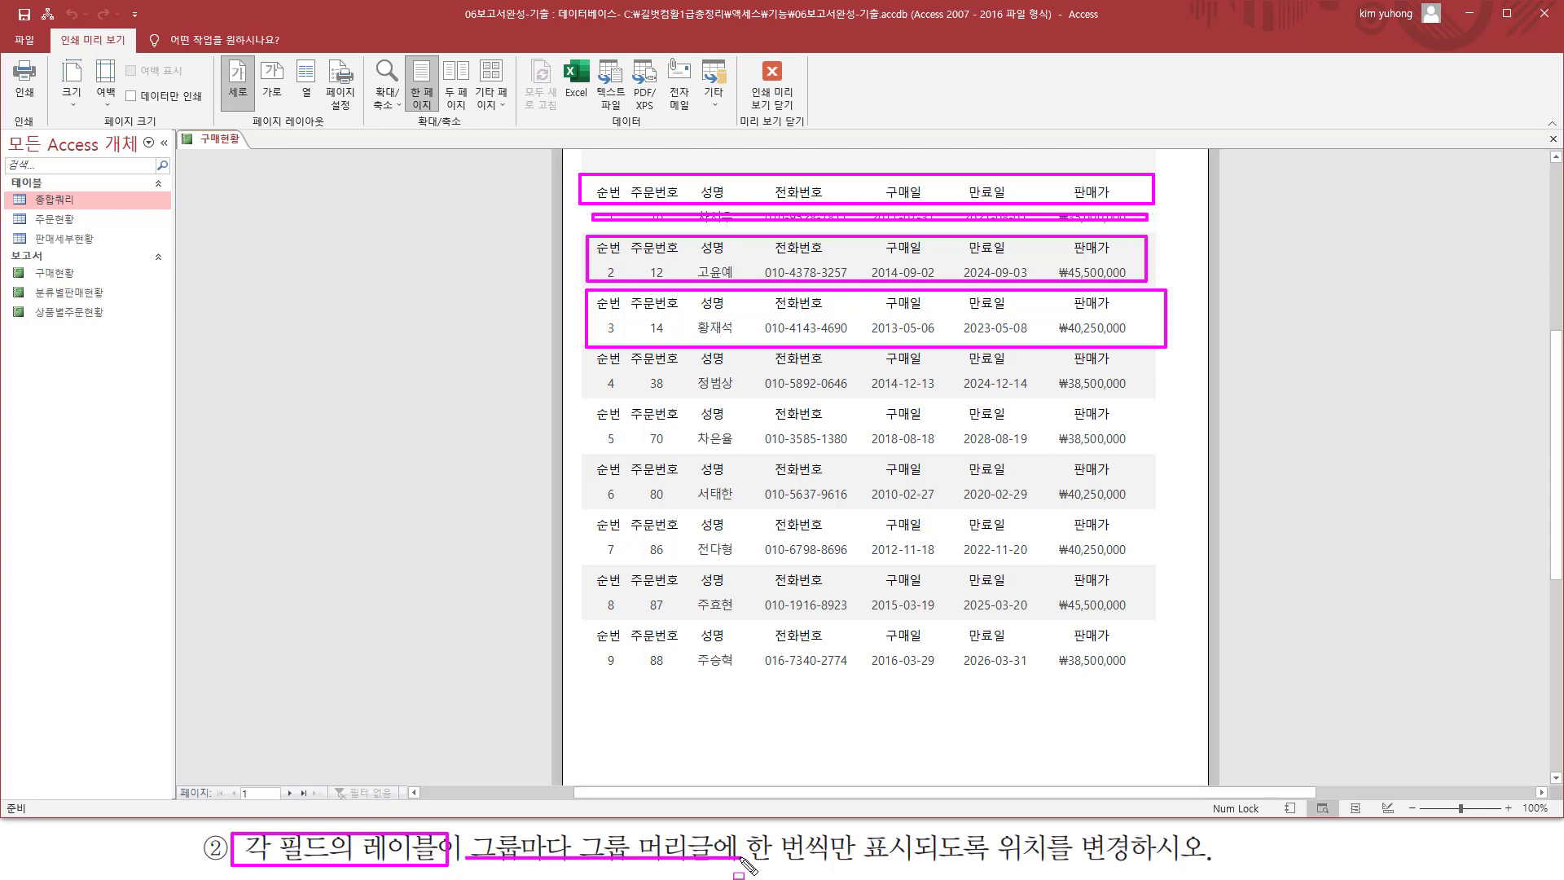
{"action": "left_click_drag", "start_coordinate": [990, 828], "coordinate": [1207, 862]}
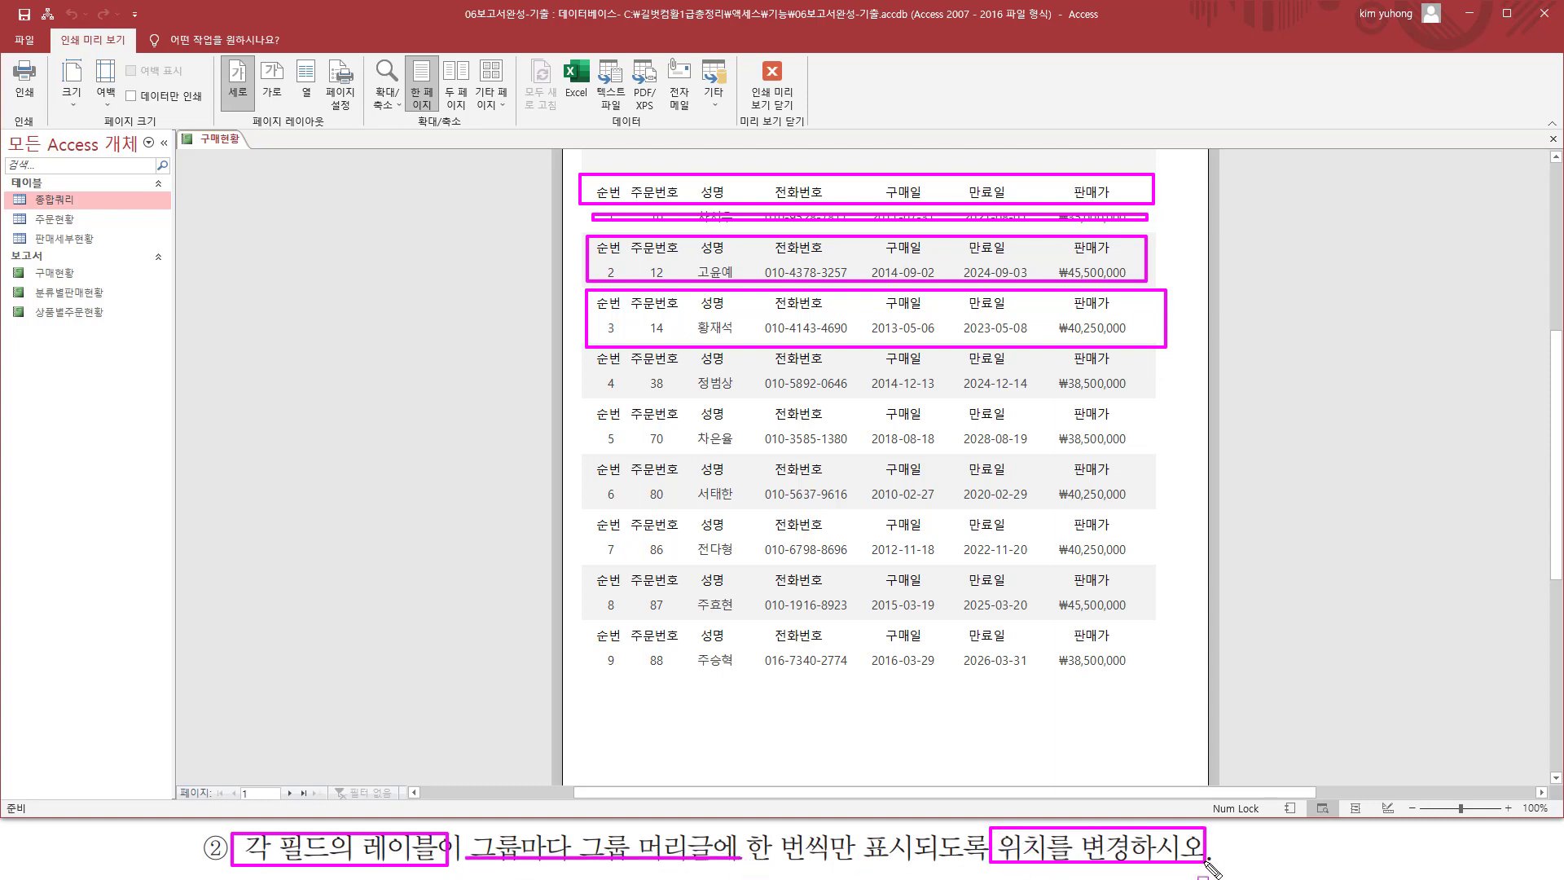
{"action": "key", "text": "Escape"}
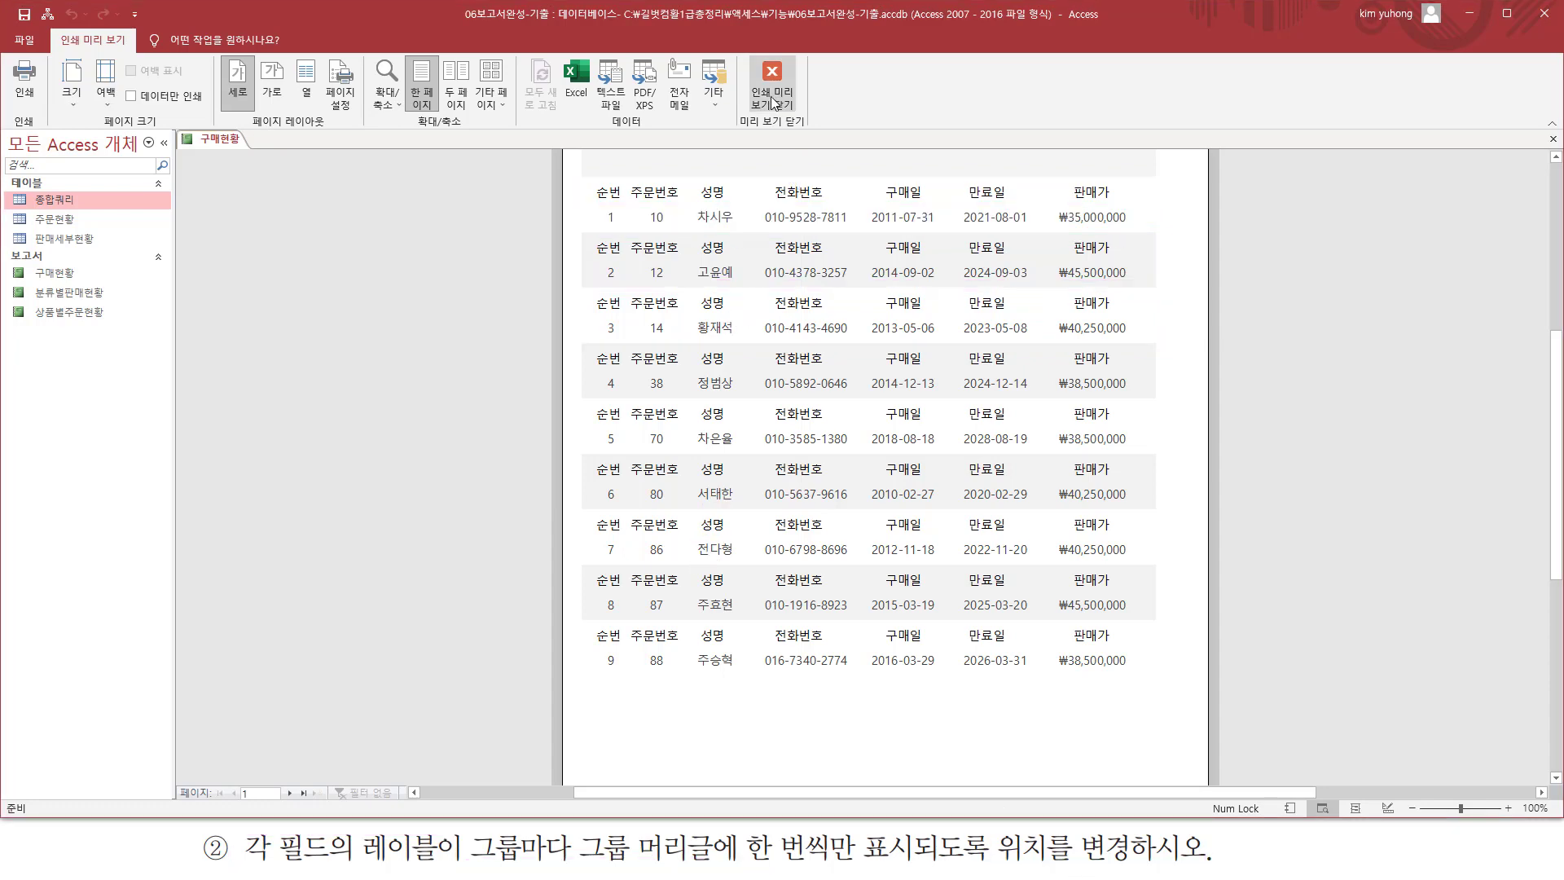
{"action": "left_click", "coordinate": [772, 91]}
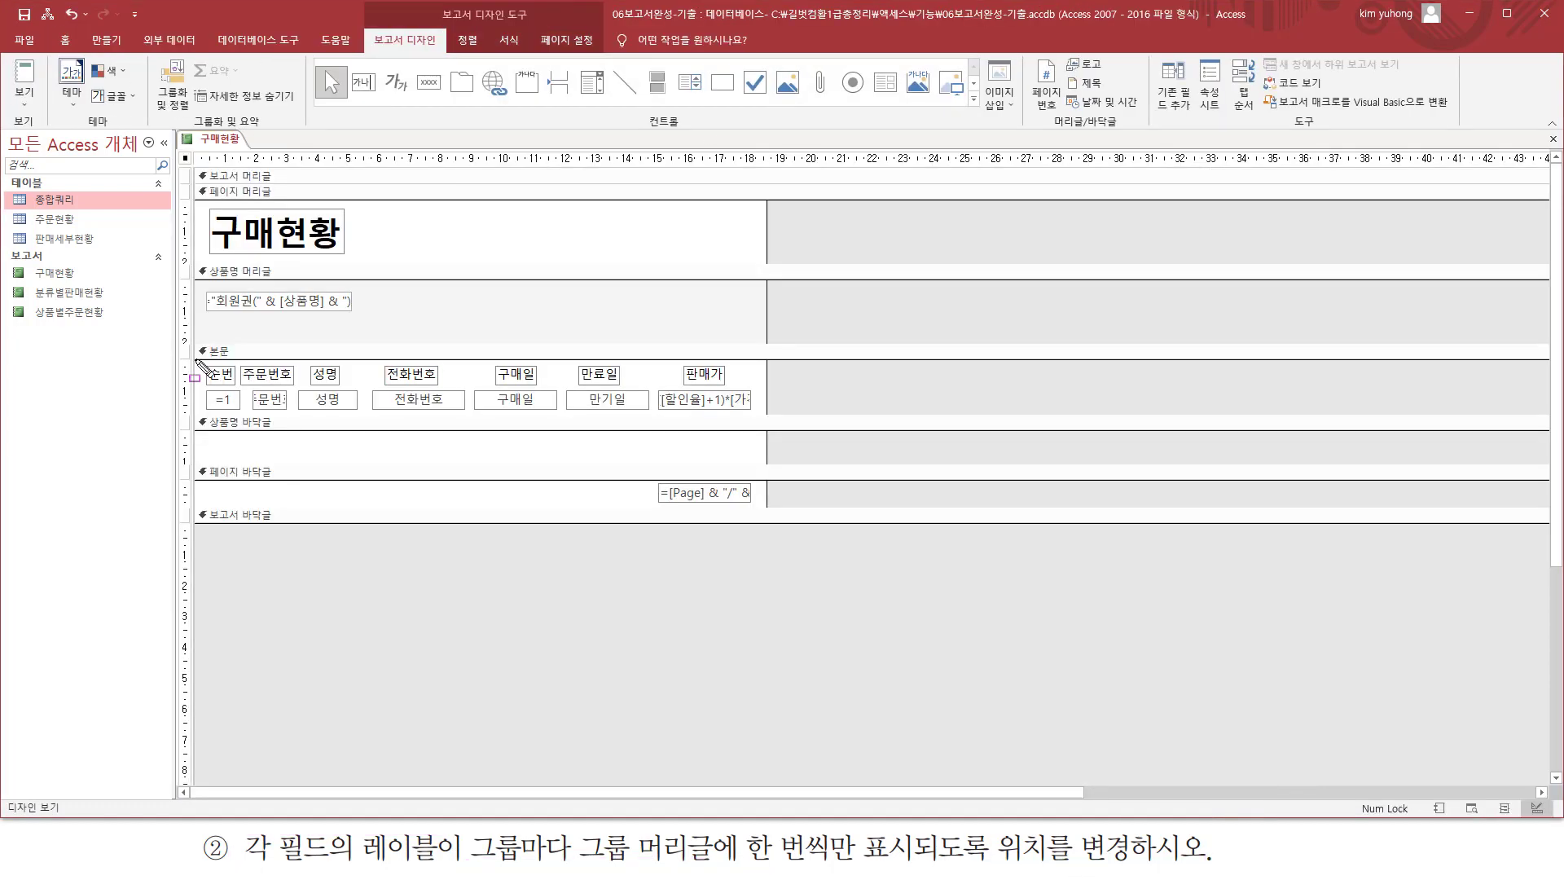
{"action": "mouse_move", "coordinate": [196, 360]}
{"action": "left_mouse_down"}
{"action": "mouse_move", "coordinate": [261, 390]}
{"action": "mouse_move", "coordinate": [764, 383]}
{"action": "left_mouse_up"}
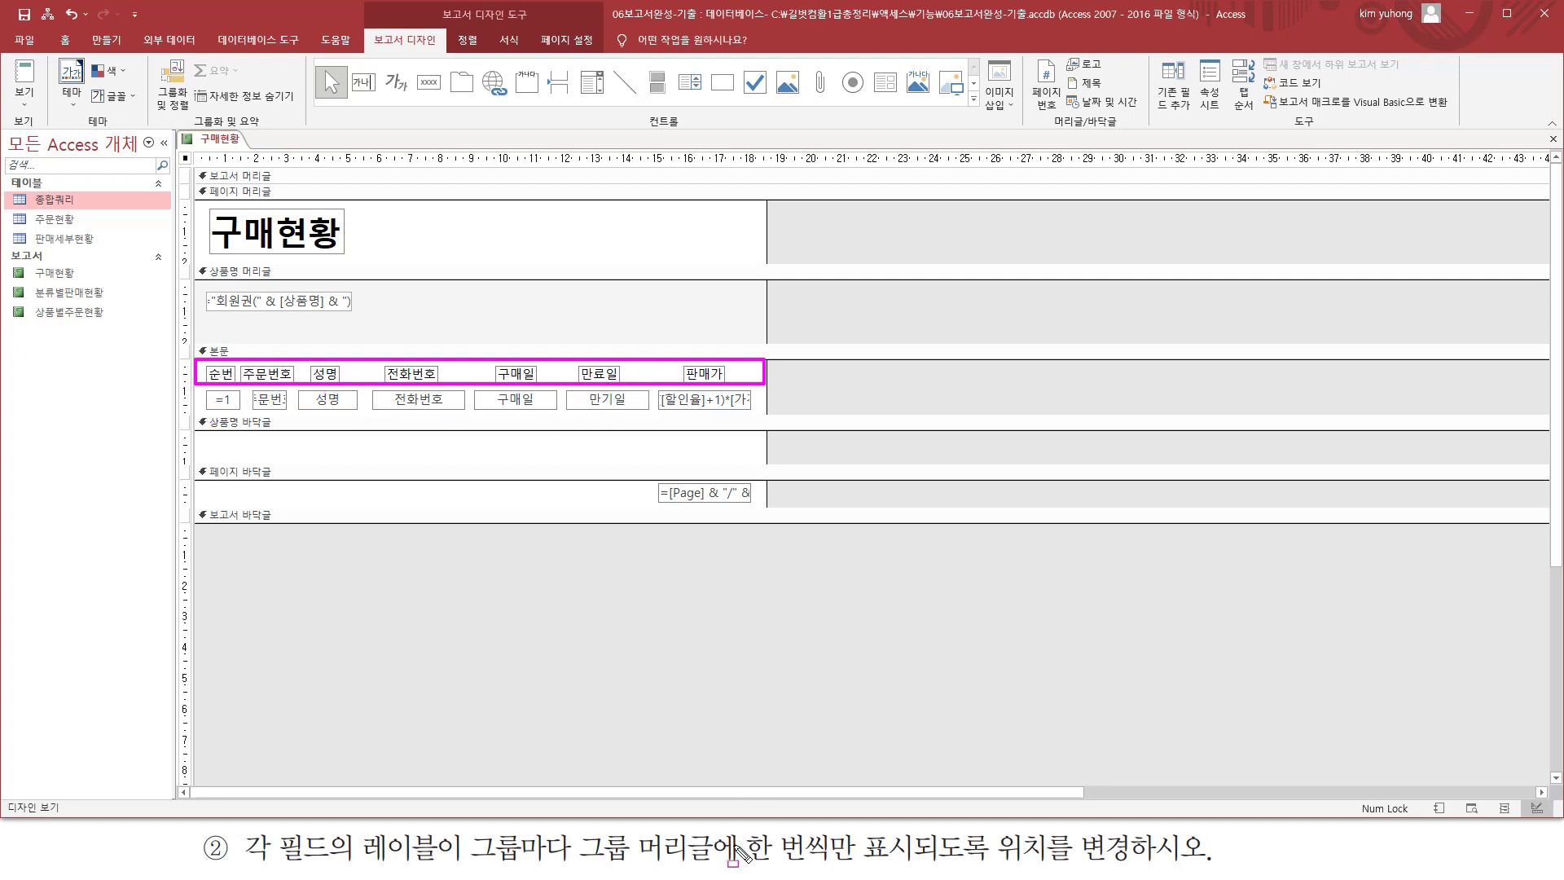
{"action": "left_click_drag", "start_coordinate": [578, 826], "coordinate": [719, 870]}
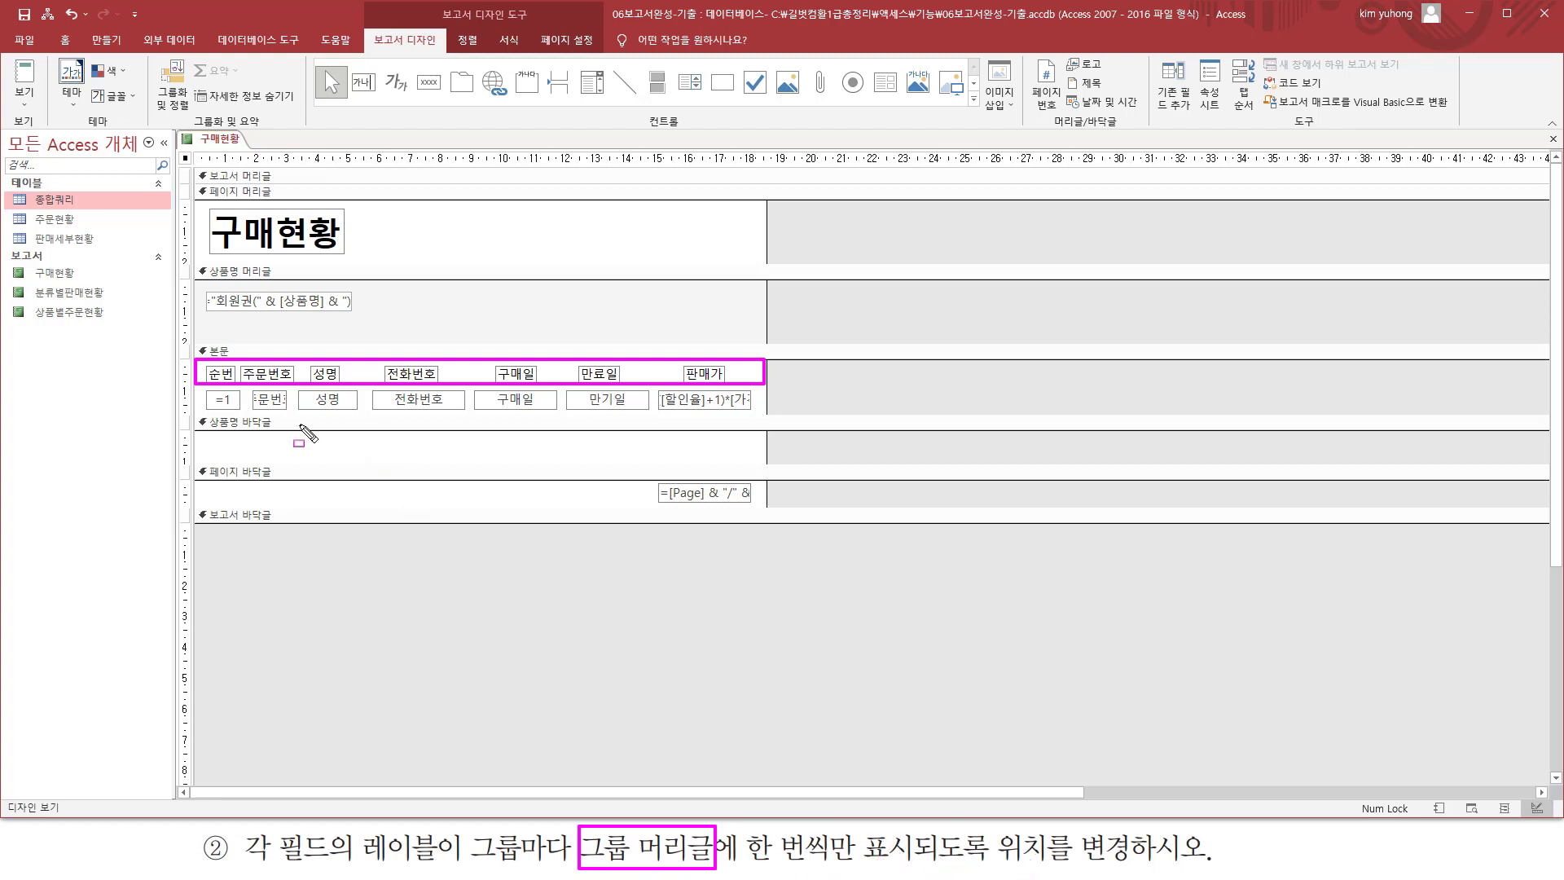
{"action": "mouse_move", "coordinate": [202, 260]}
{"action": "left_mouse_down"}
{"action": "mouse_move", "coordinate": [366, 328]}
{"action": "mouse_move", "coordinate": [758, 343]}
{"action": "left_mouse_up"}
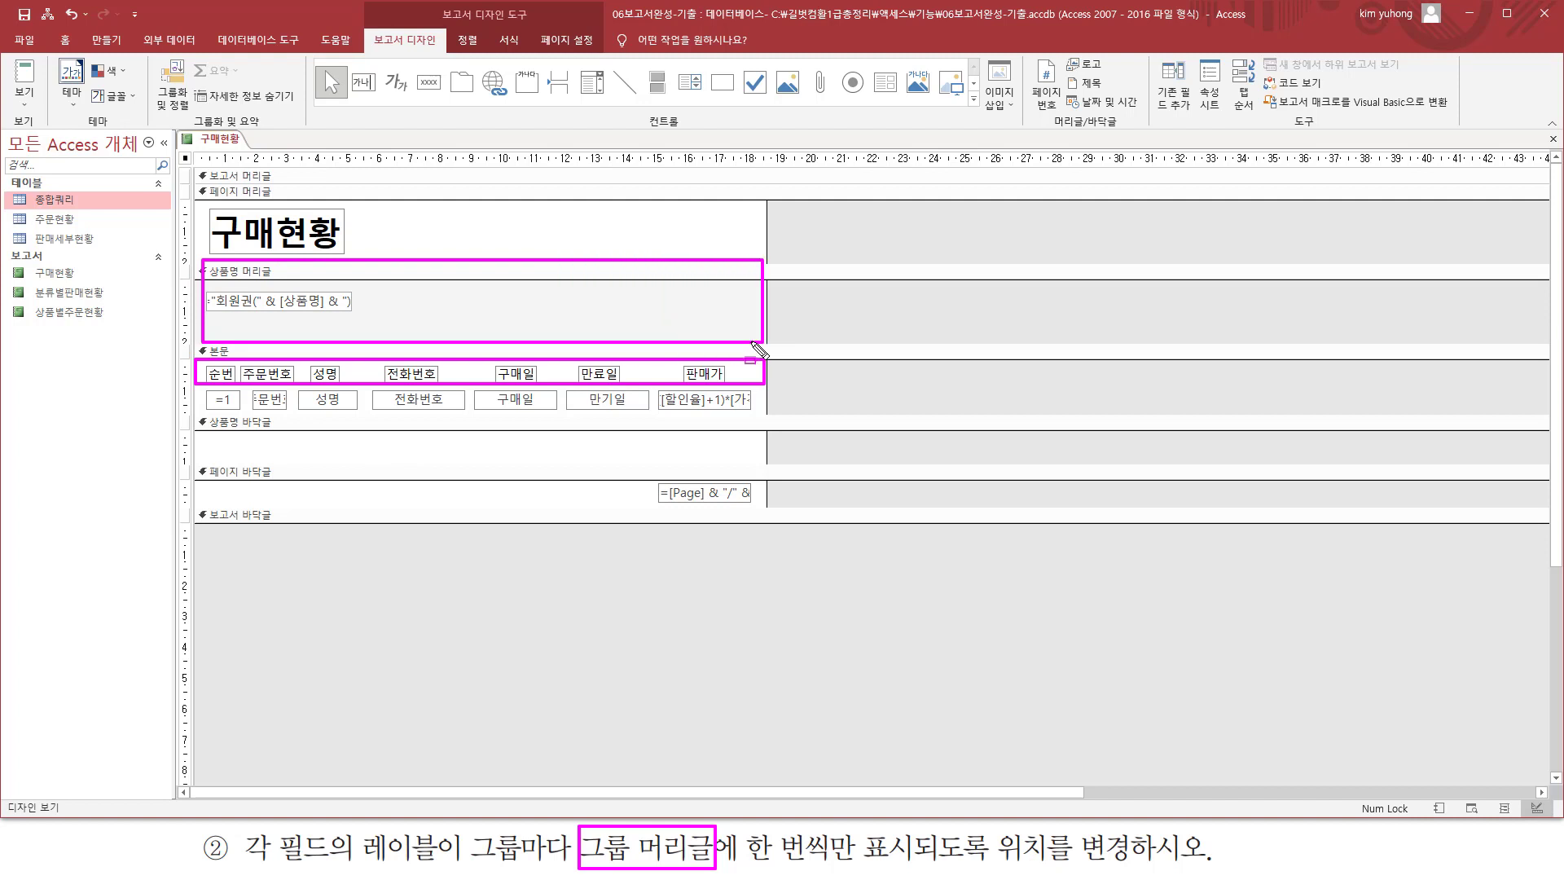
{"action": "key", "text": "Escape"}
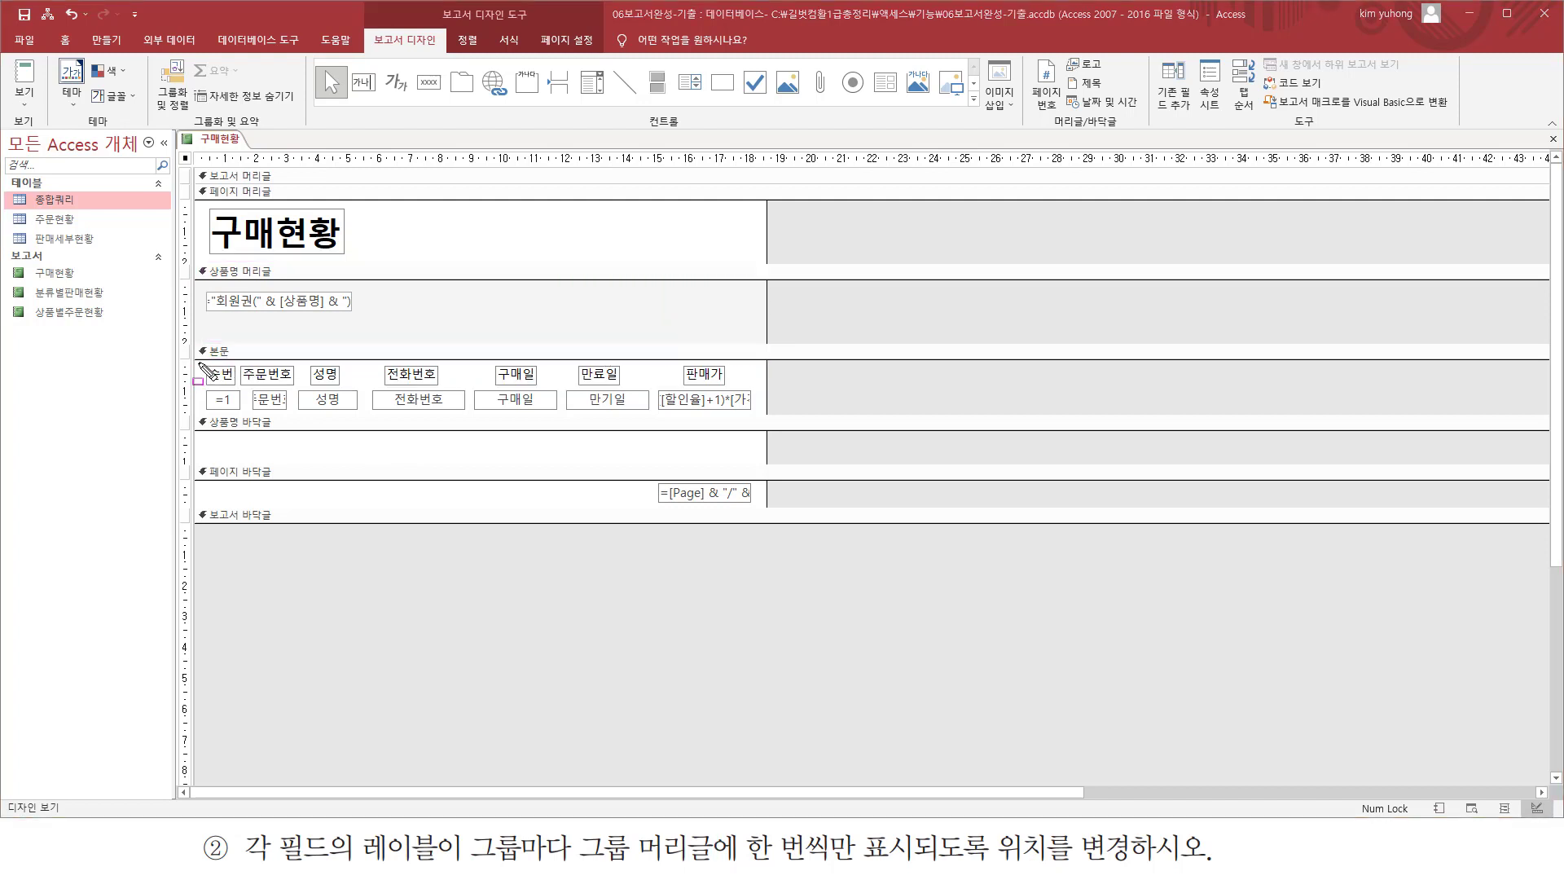
{"action": "left_click_drag", "start_coordinate": [200, 363], "coordinate": [740, 385]}
{"action": "left_click_drag", "start_coordinate": [200, 319], "coordinate": [763, 345]}
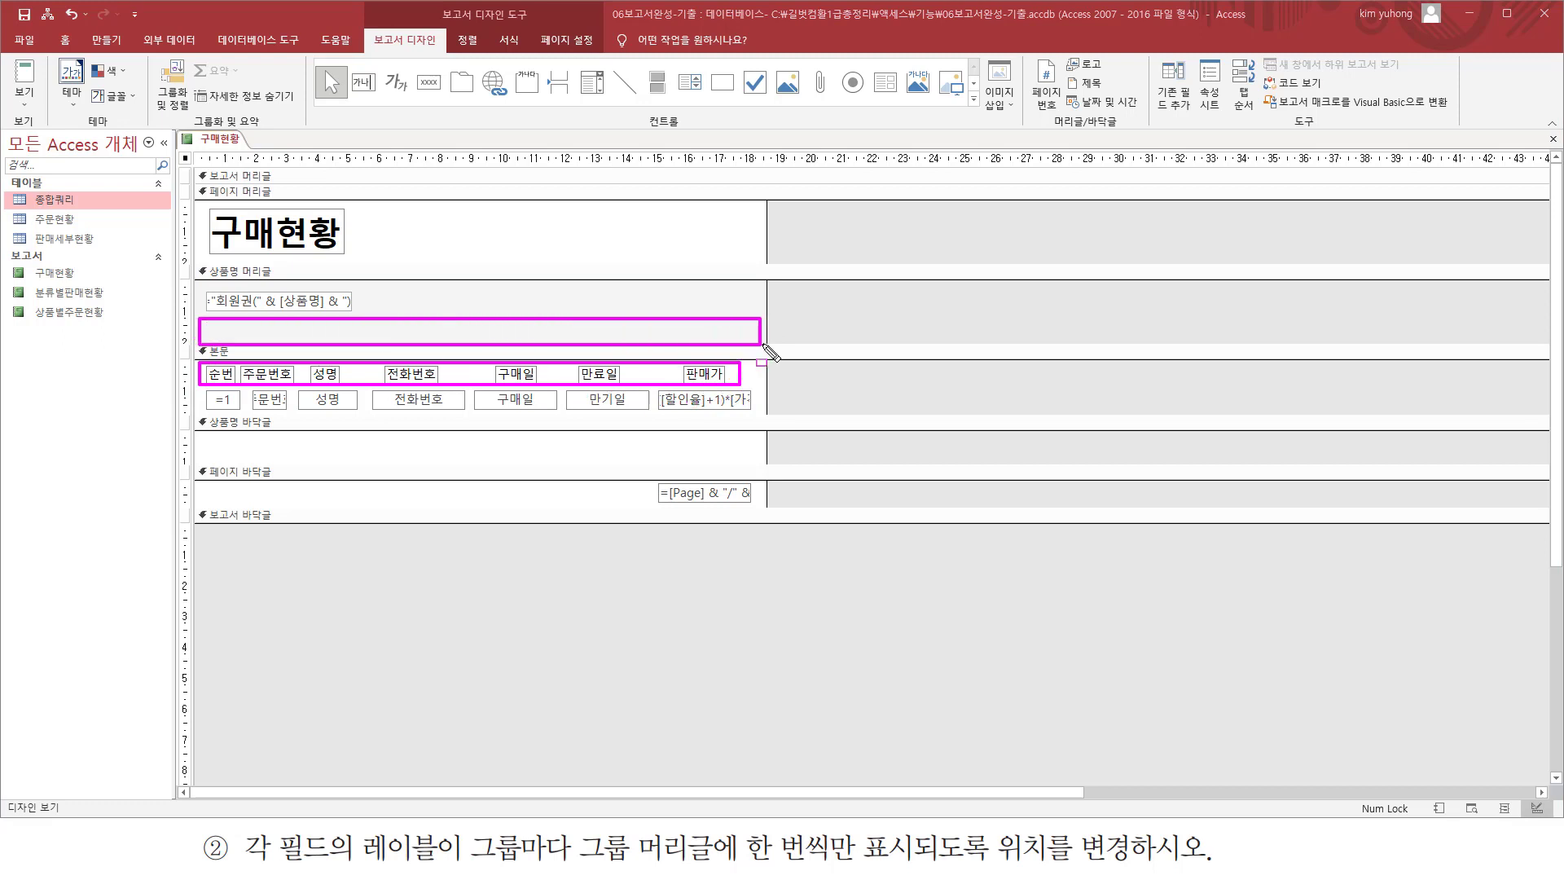
{"action": "key", "text": "Escape"}
{"action": "key", "text": "ctrl+shift+d"}
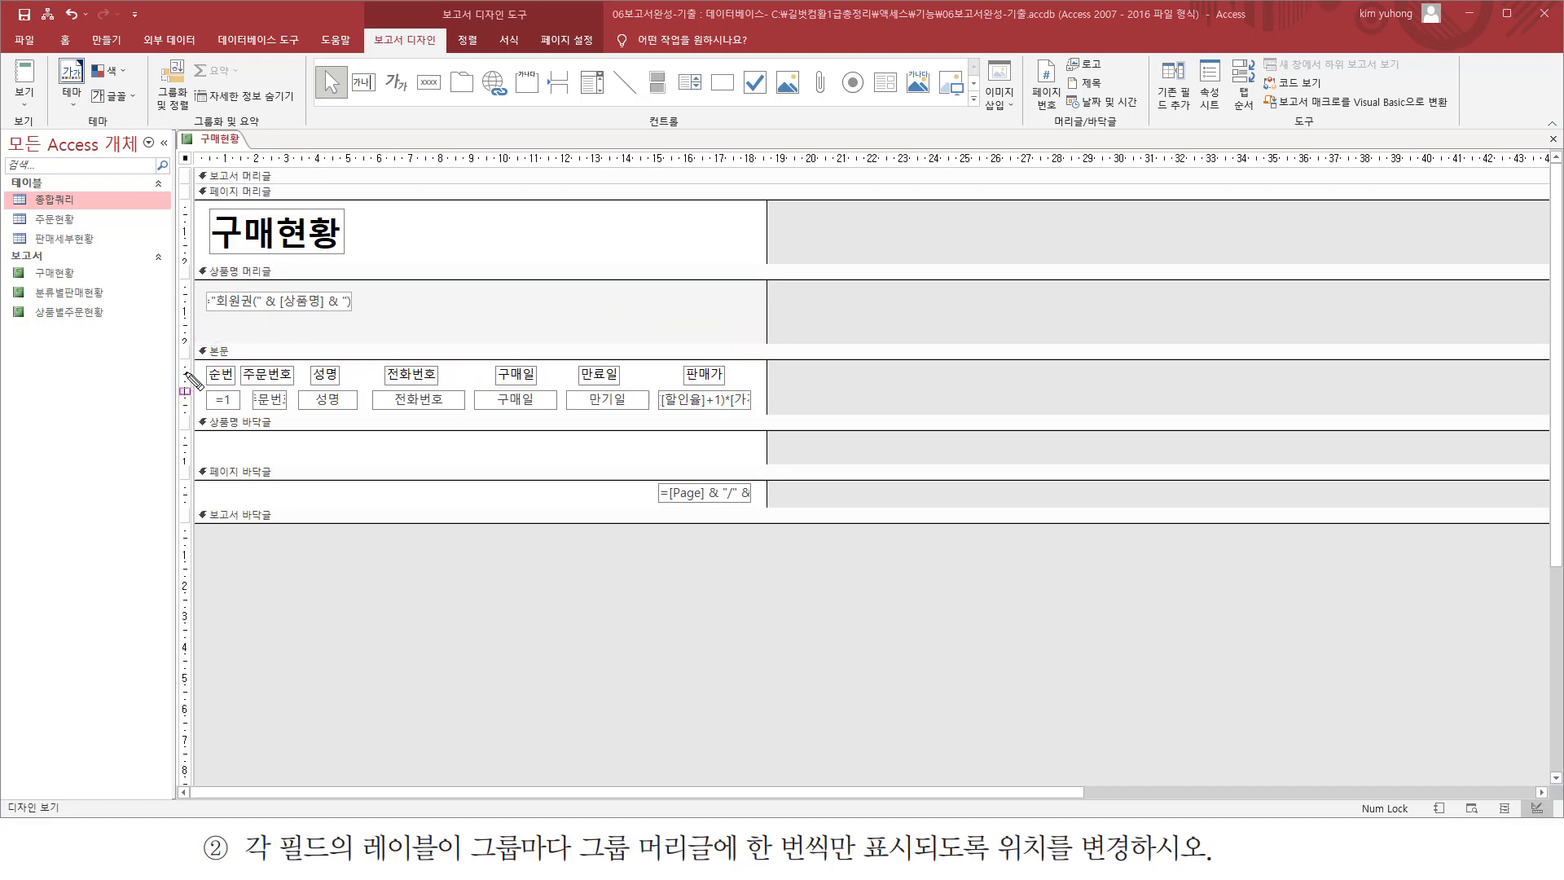
{"action": "left_click_drag", "start_coordinate": [198, 374], "coordinate": [757, 373]}
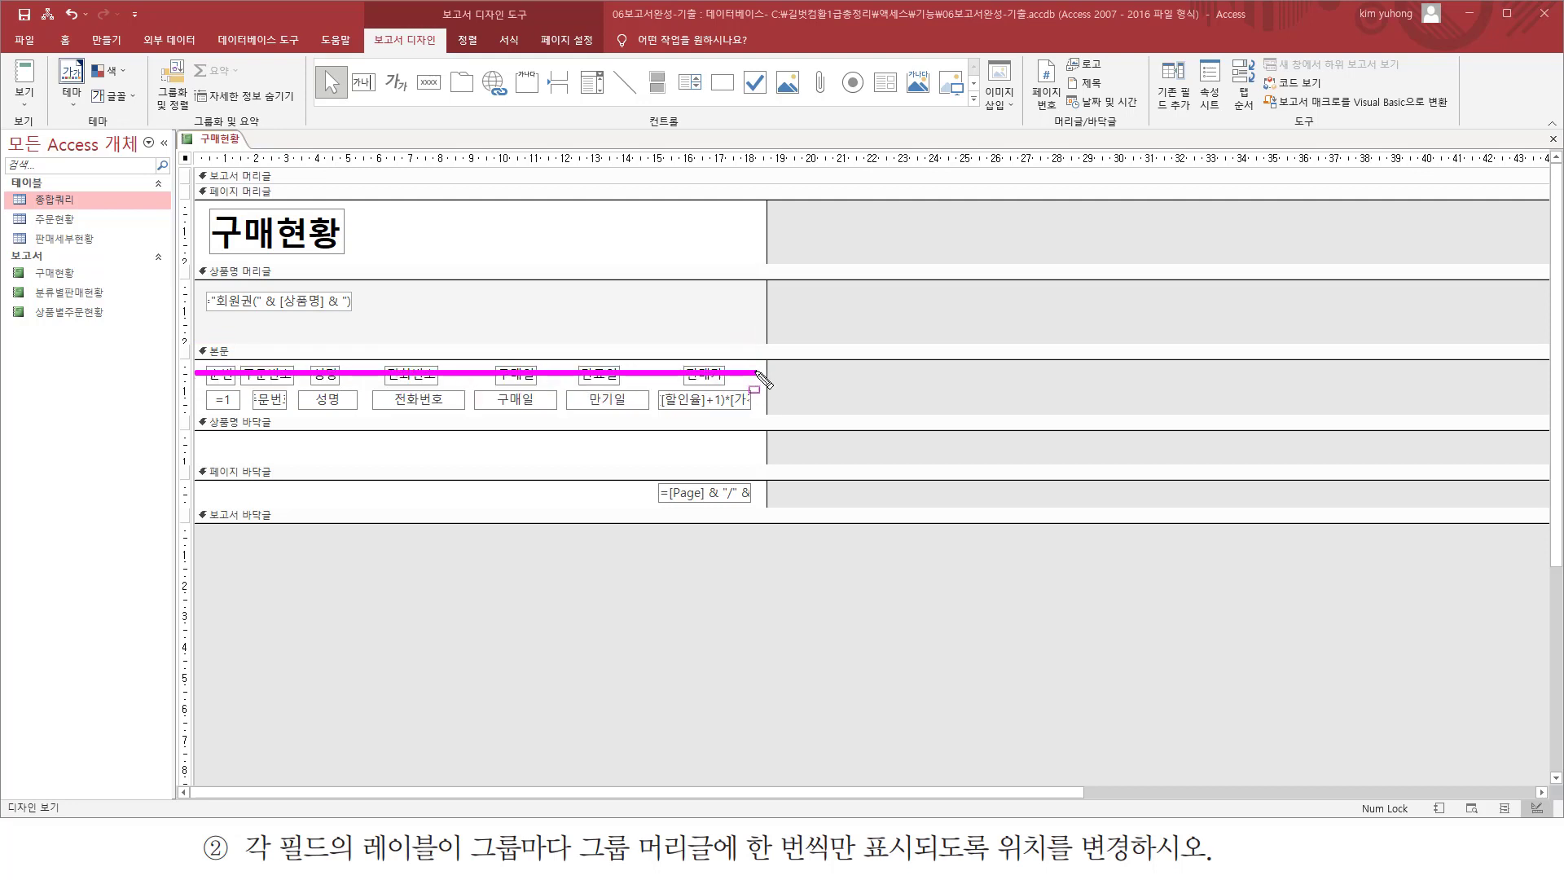
{"action": "key", "text": "Escape"}
Move all the field labels from the detail section into the 상품명 header, in a row directly below the txt구분 text box.
{"action": "left_click", "coordinate": [187, 379]}
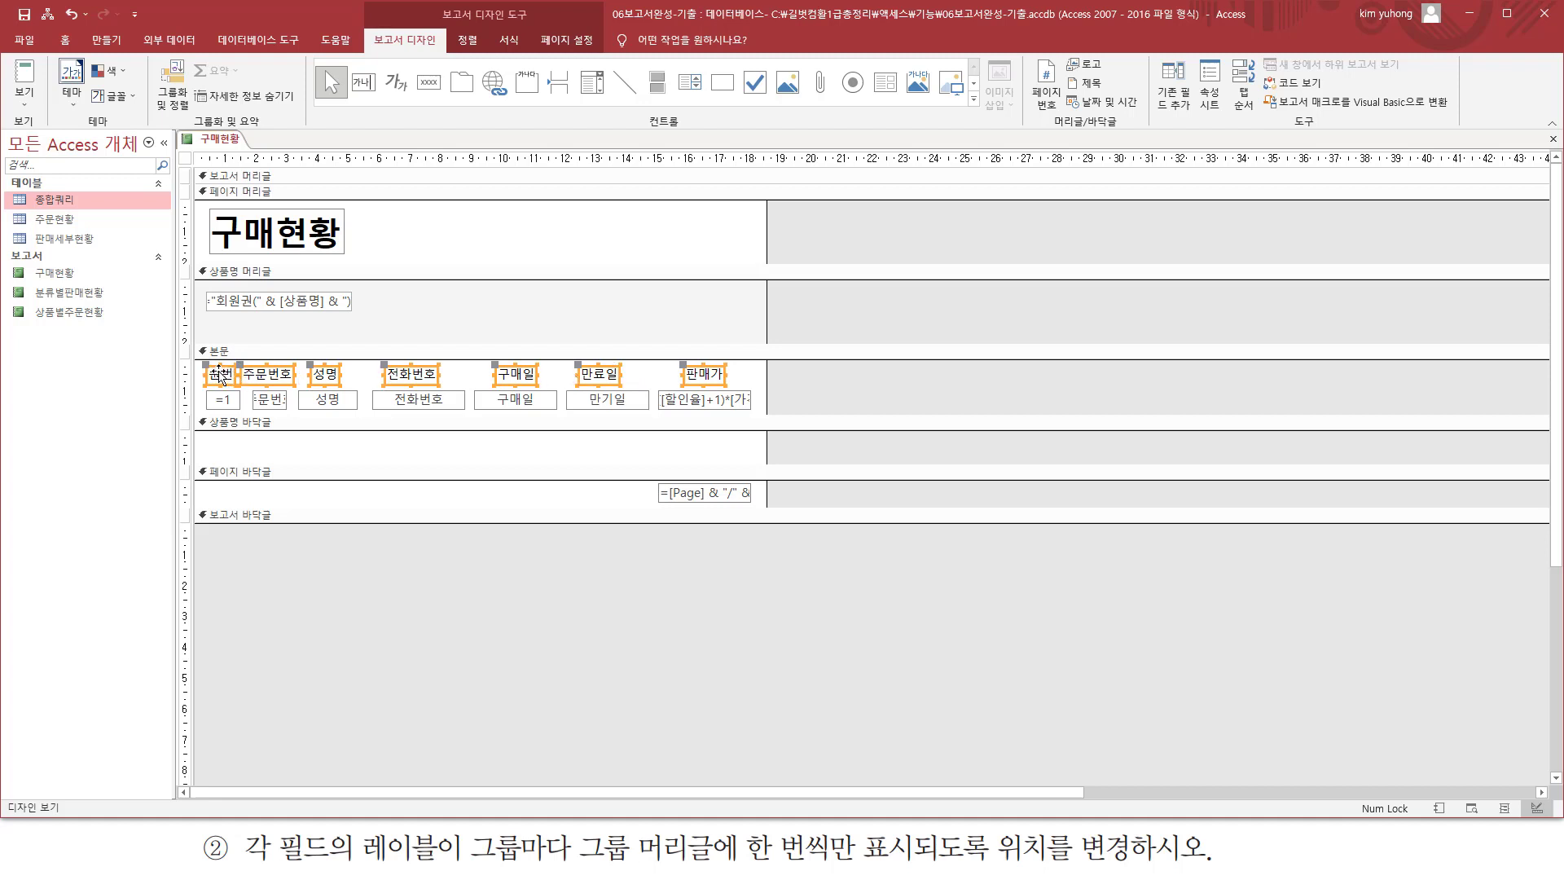
{"action": "mouse_move", "coordinate": [220, 376]}
{"action": "left_mouse_down"}
{"action": "mouse_move", "coordinate": [218, 326]}
{"action": "mouse_move", "coordinate": [321, 389]}
{"action": "mouse_move", "coordinate": [763, 381]}
{"action": "left_mouse_up"}
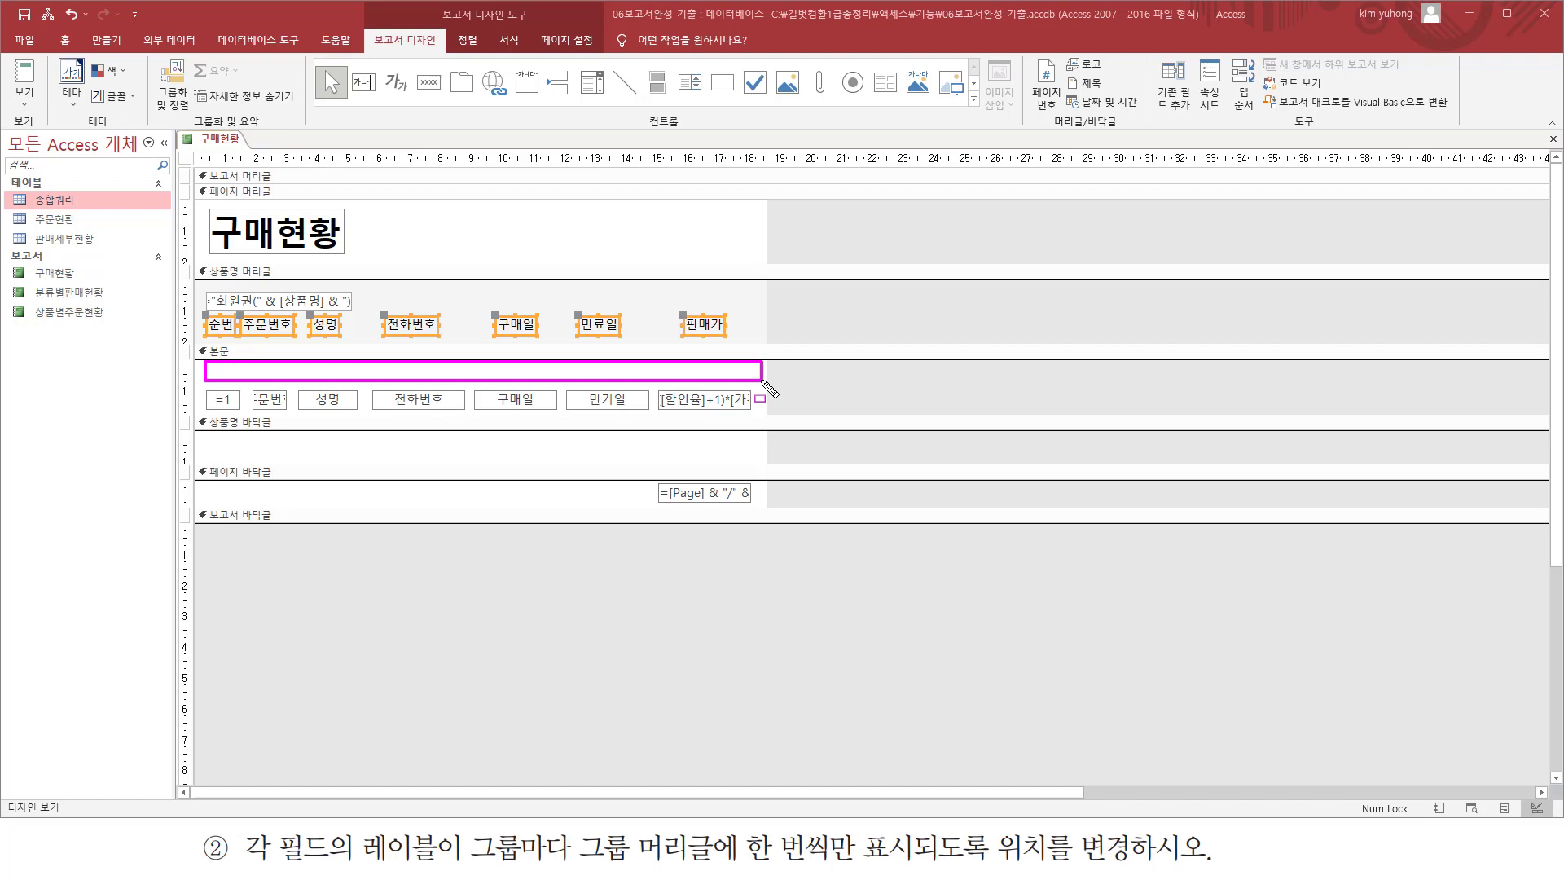
{"action": "left_click_drag", "start_coordinate": [199, 391], "coordinate": [761, 411]}
{"action": "key", "text": "e"}
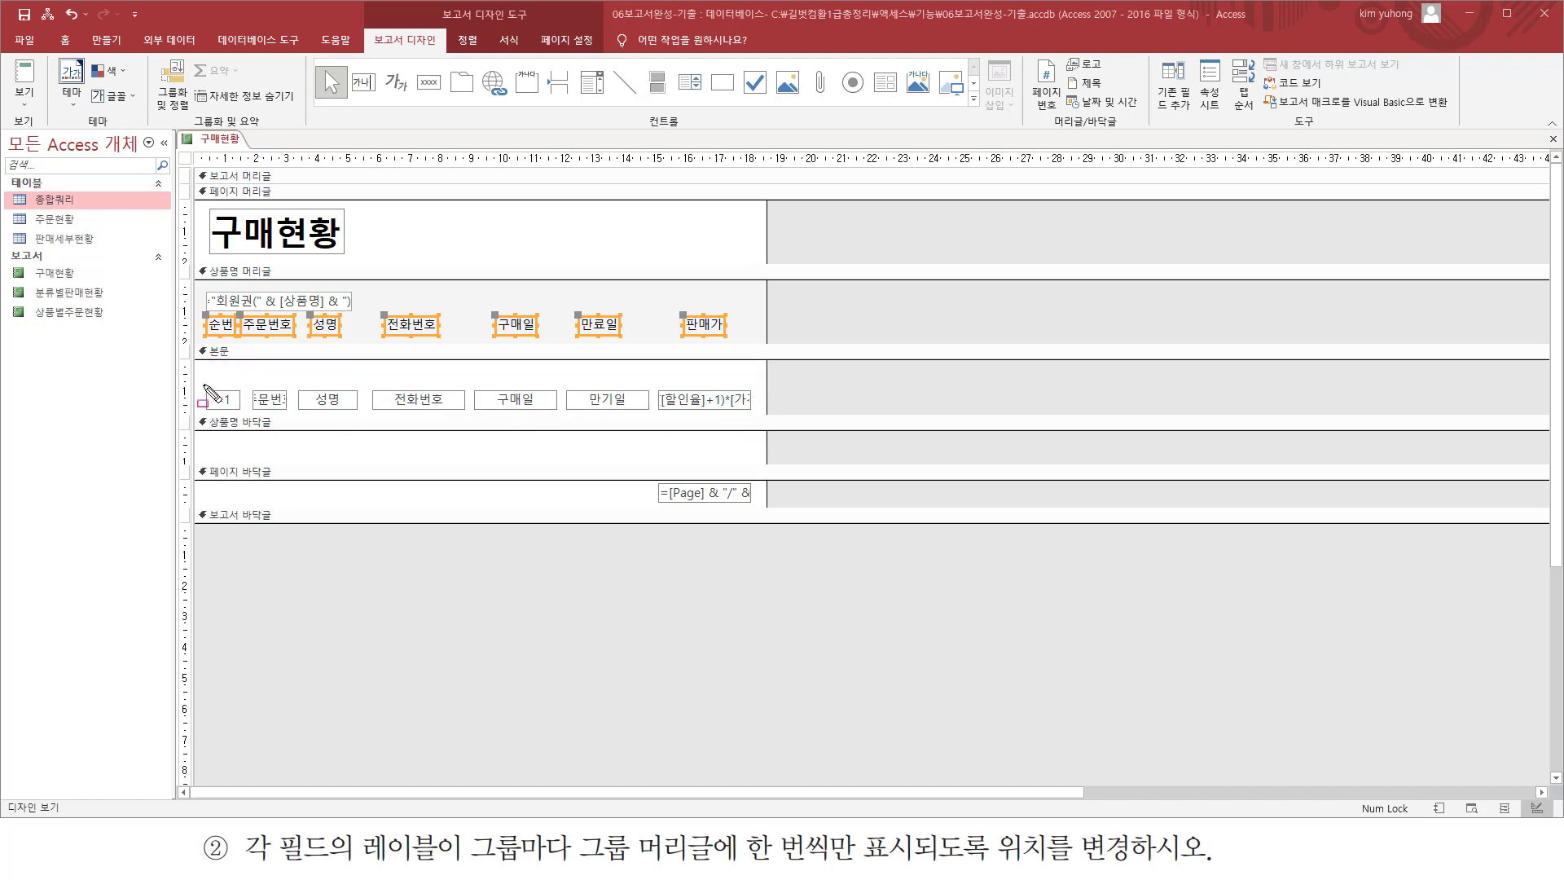
Move the row of field text boxes up to the top of the detail section and reduce the section's height to fit them.
{"action": "mouse_move", "coordinate": [202, 385]}
{"action": "left_mouse_down"}
{"action": "mouse_move", "coordinate": [744, 419]}
{"action": "mouse_move", "coordinate": [730, 412]}
{"action": "left_mouse_up"}
{"action": "key", "text": "Escape"}
{"action": "left_click", "coordinate": [186, 400]}
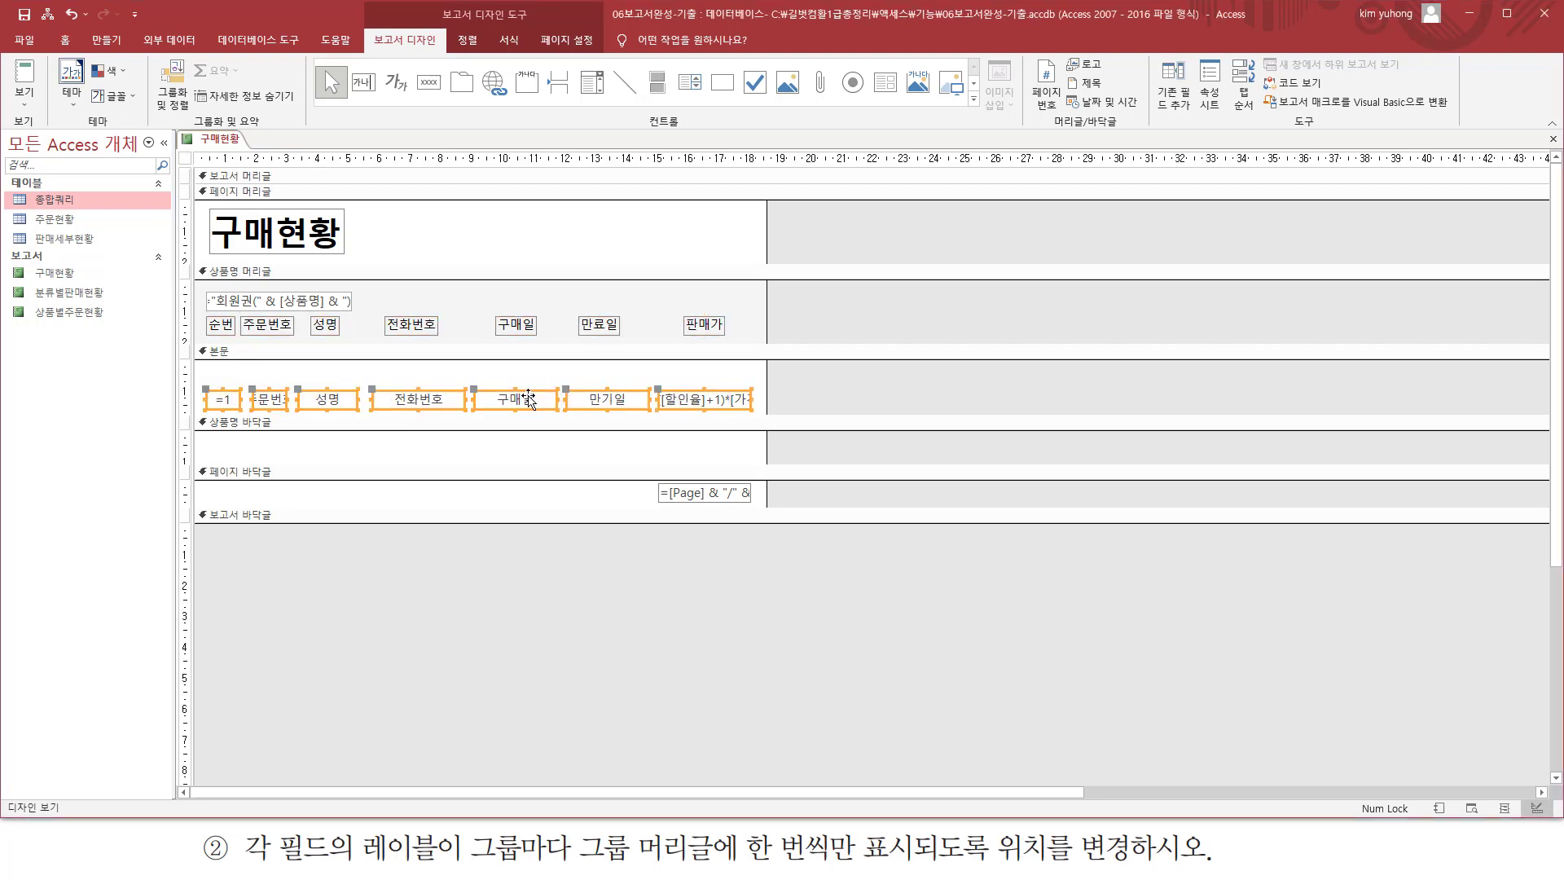
{"action": "left_click_drag", "start_coordinate": [528, 389], "coordinate": [532, 371]}
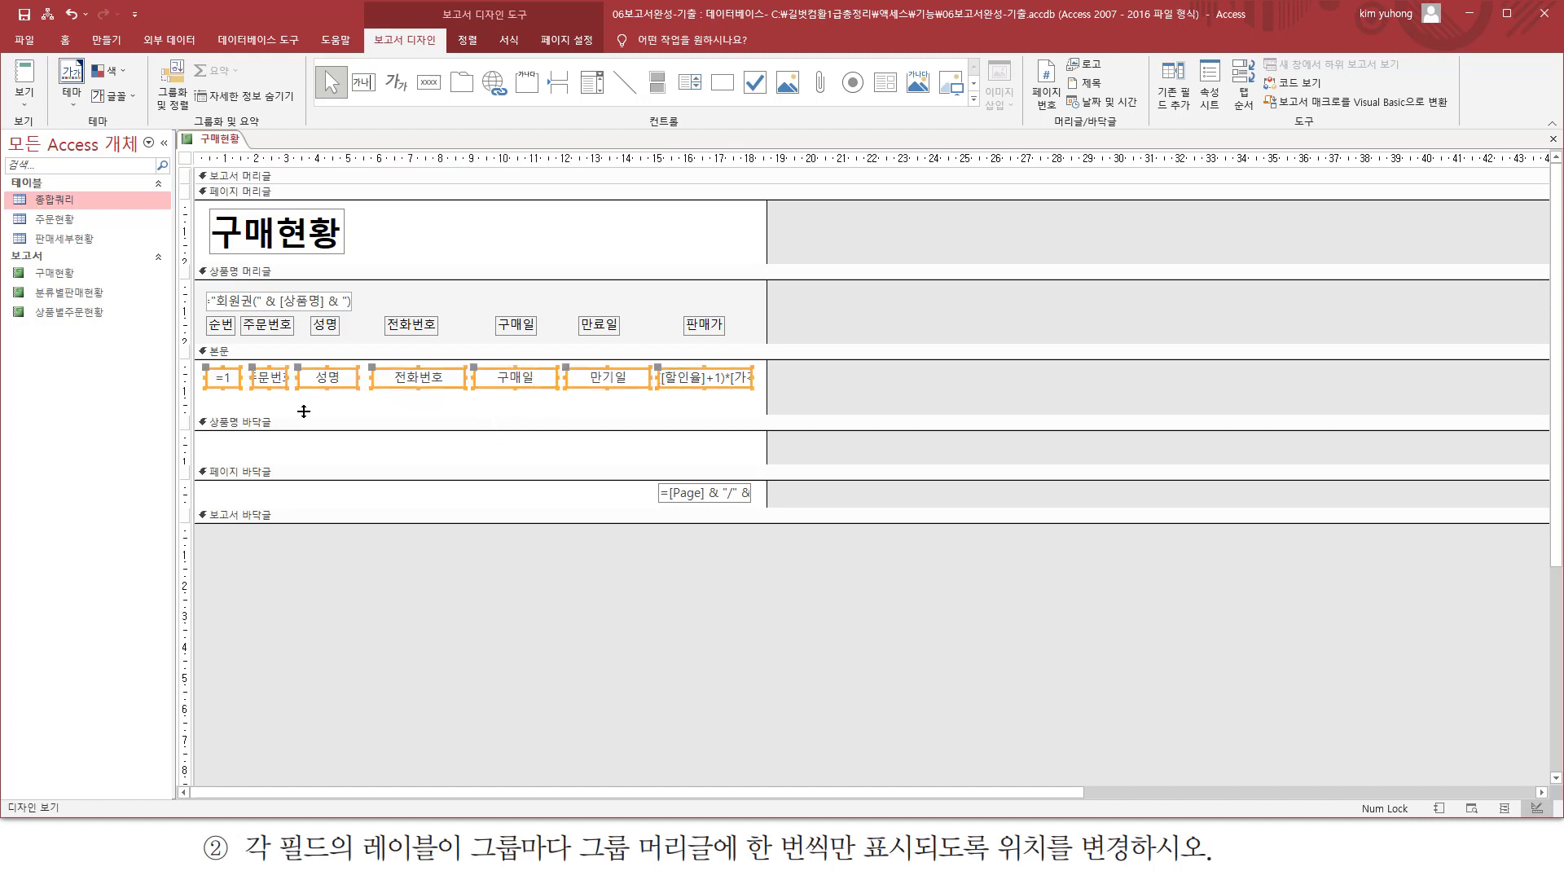
{"action": "left_click_drag", "start_coordinate": [197, 395], "coordinate": [787, 416]}
{"action": "left_click", "coordinate": [745, 423]}
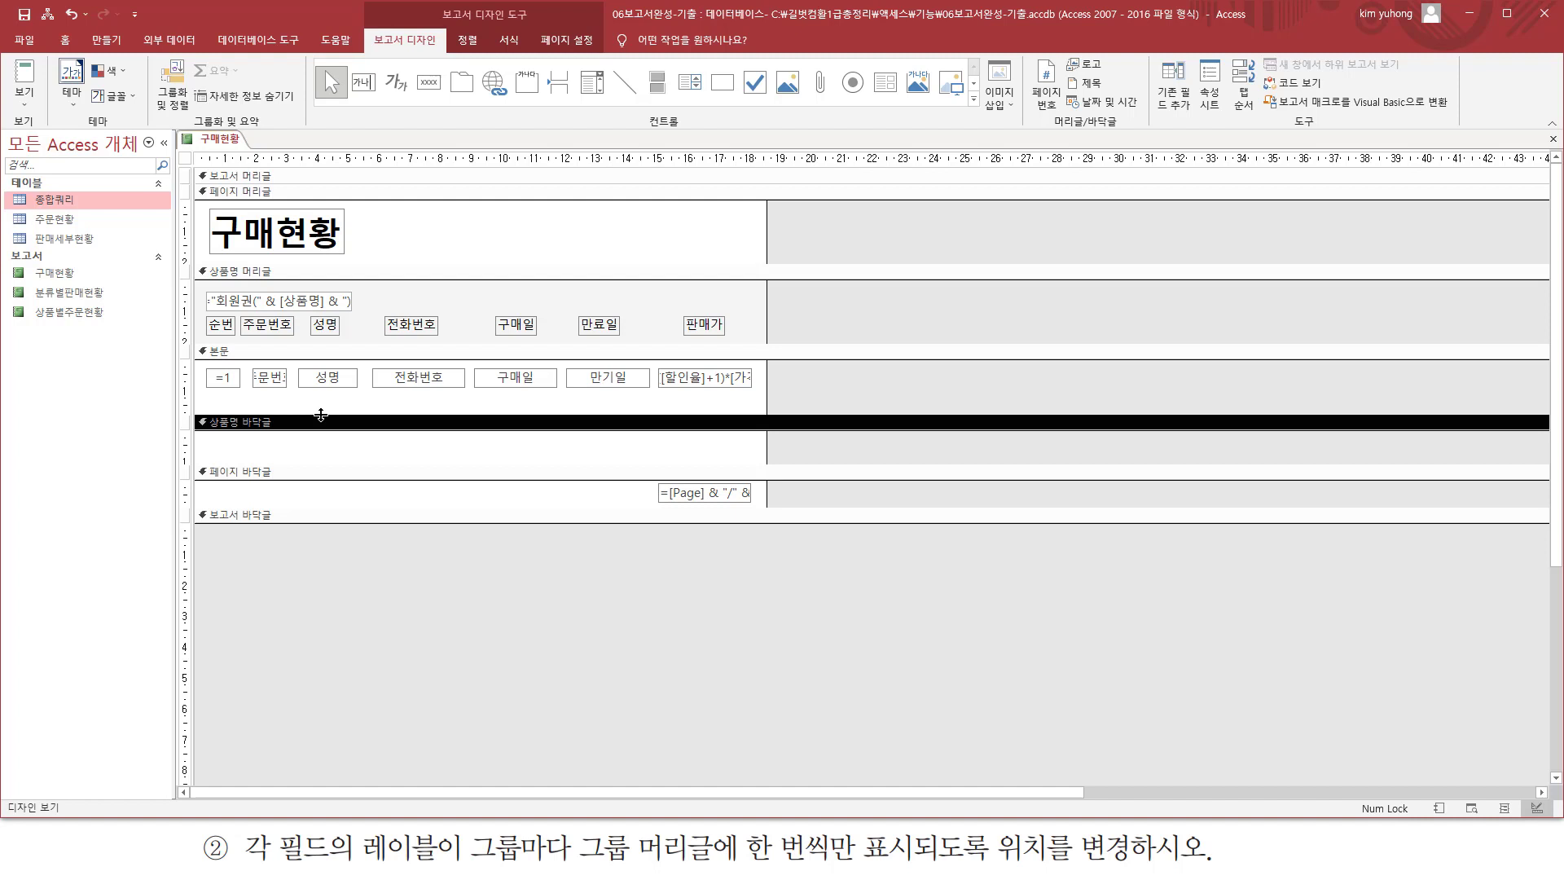
{"action": "left_click_drag", "start_coordinate": [321, 414], "coordinate": [323, 396]}
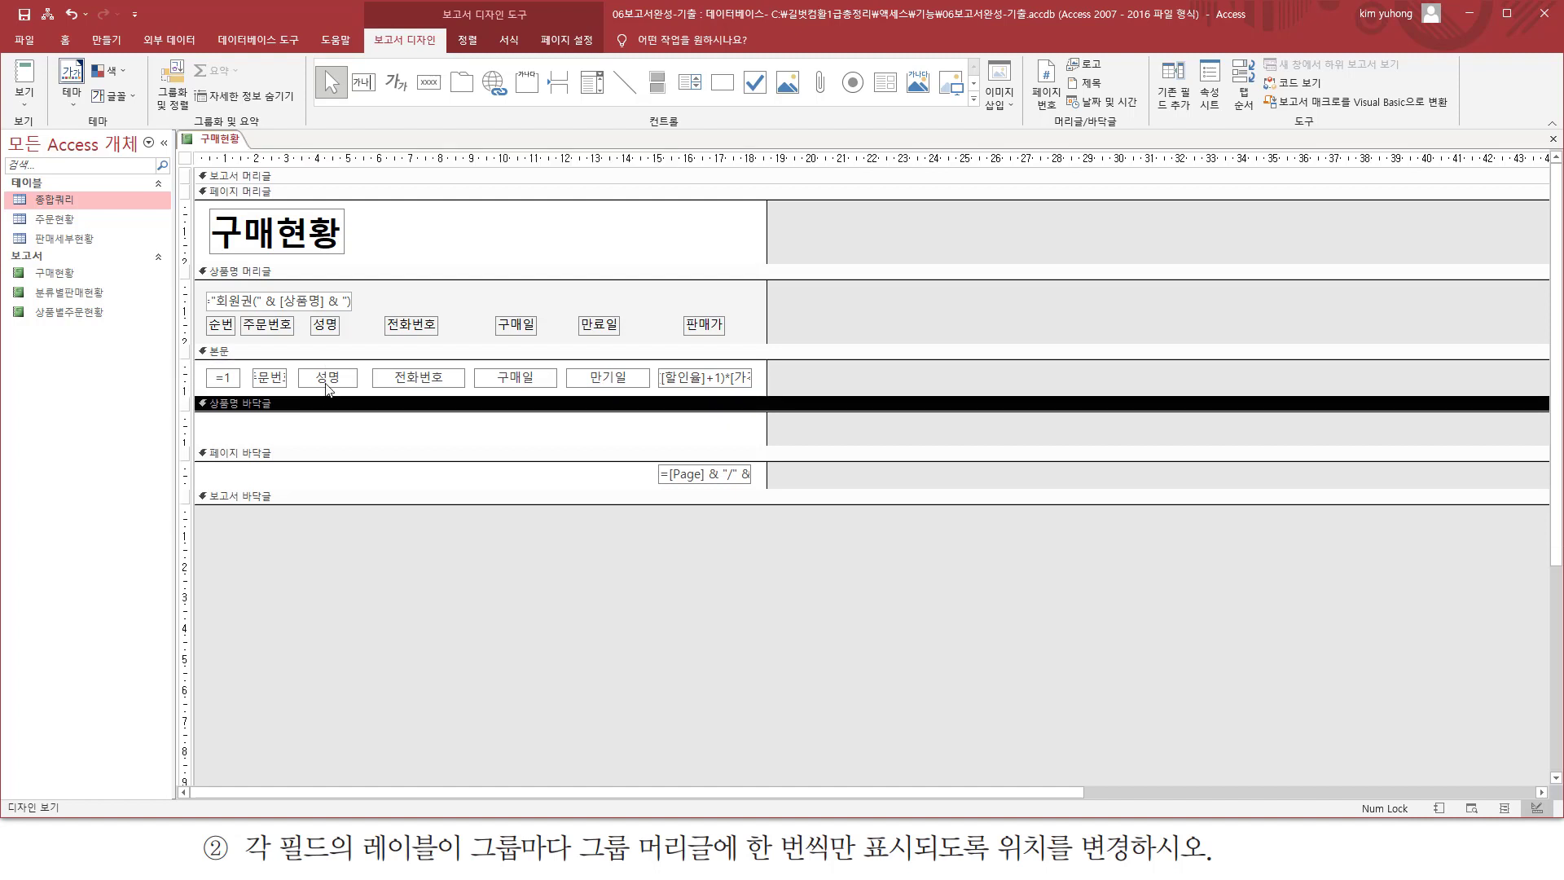
Check the group header labels on the first two pages of the print preview, and return to the report design.
{"action": "left_click", "coordinate": [23, 96]}
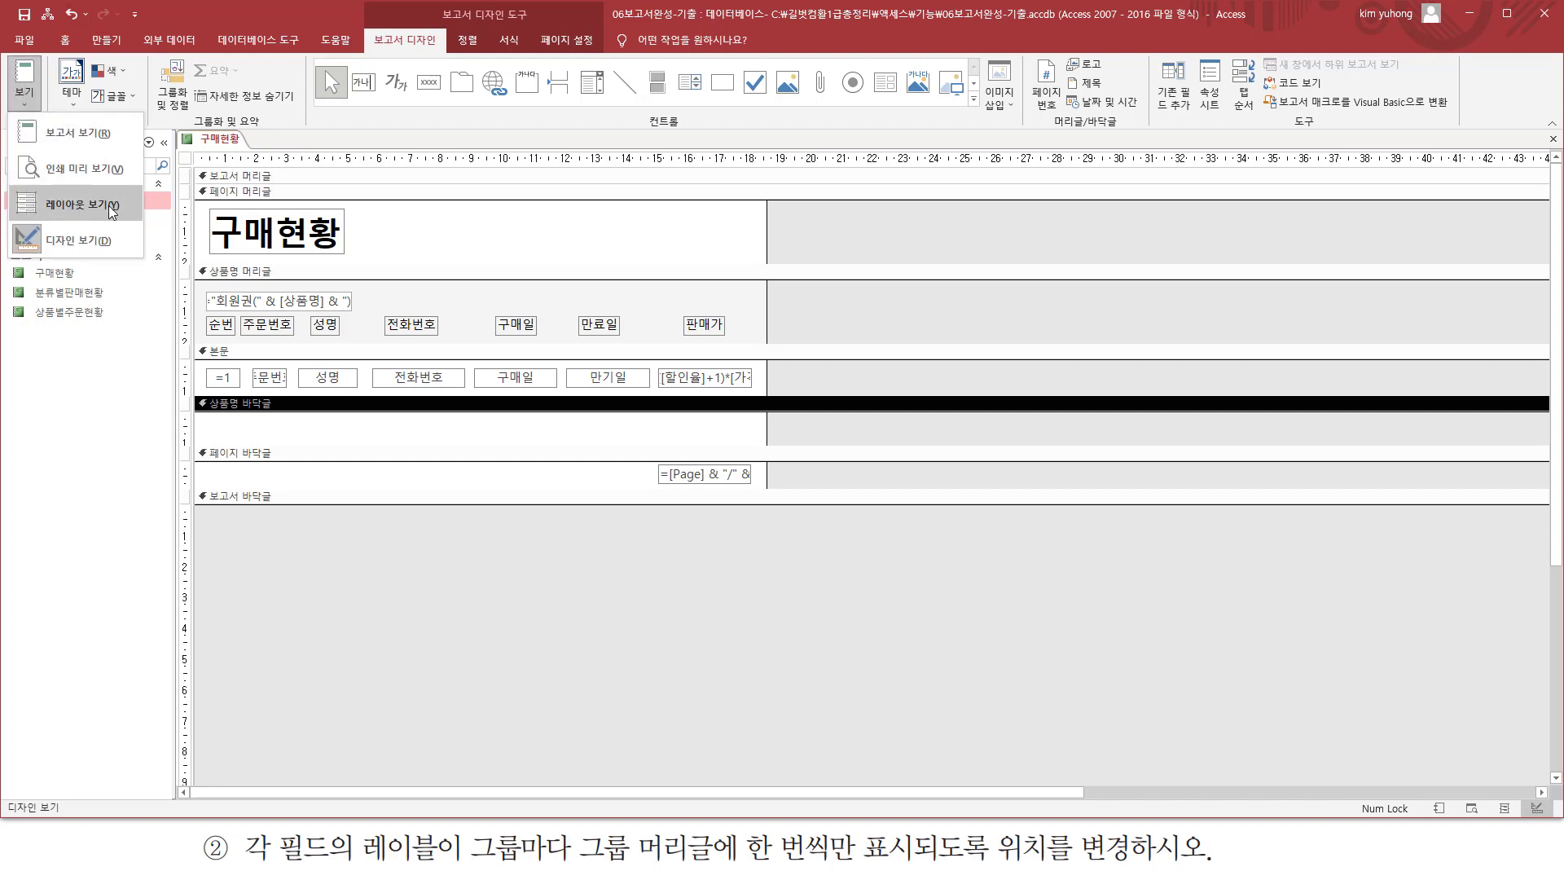
{"action": "left_click", "coordinate": [105, 175]}
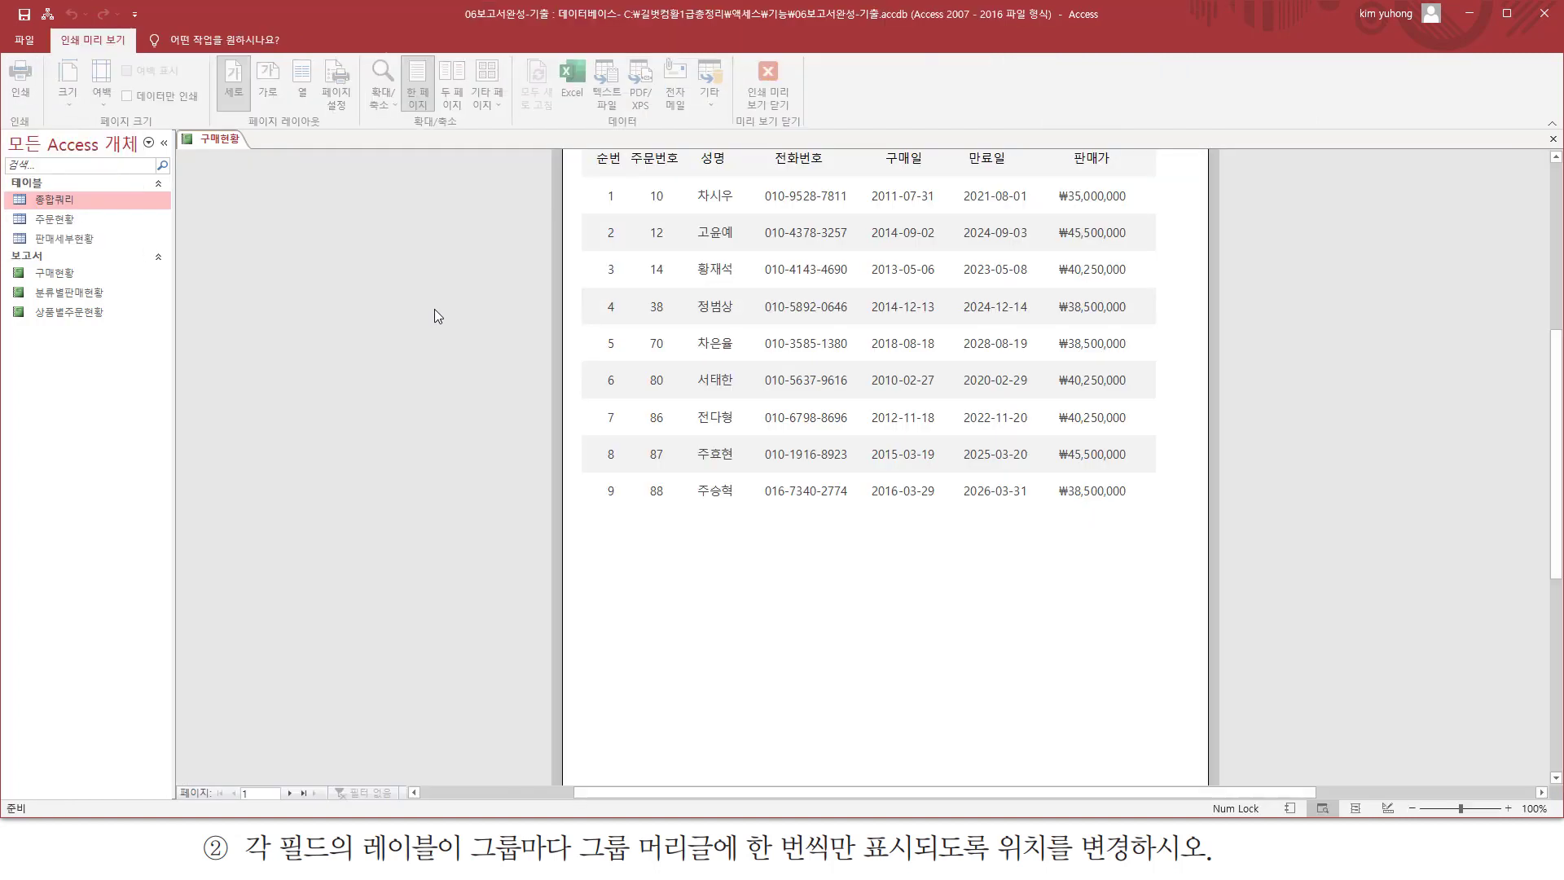
{"action": "mouse_move", "coordinate": [588, 178]}
{"action": "left_mouse_down"}
{"action": "mouse_move", "coordinate": [650, 213]}
{"action": "mouse_move", "coordinate": [751, 215]}
{"action": "left_mouse_up"}
{"action": "left_click_drag", "start_coordinate": [585, 215], "coordinate": [1160, 234]}
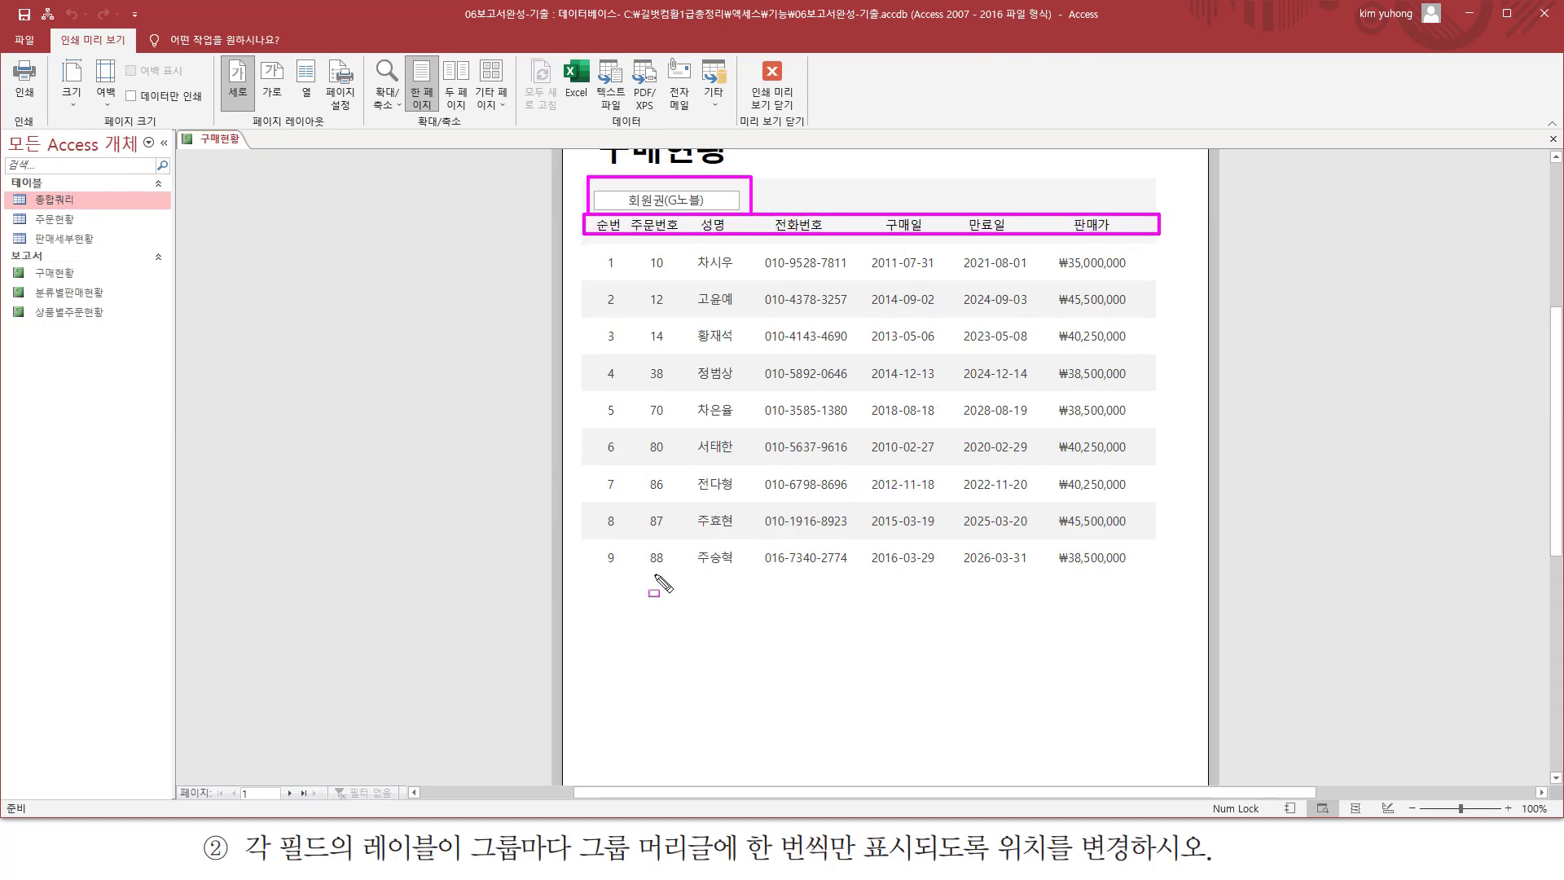
{"action": "key", "text": "Escape"}
{"action": "left_click", "coordinate": [289, 793]}
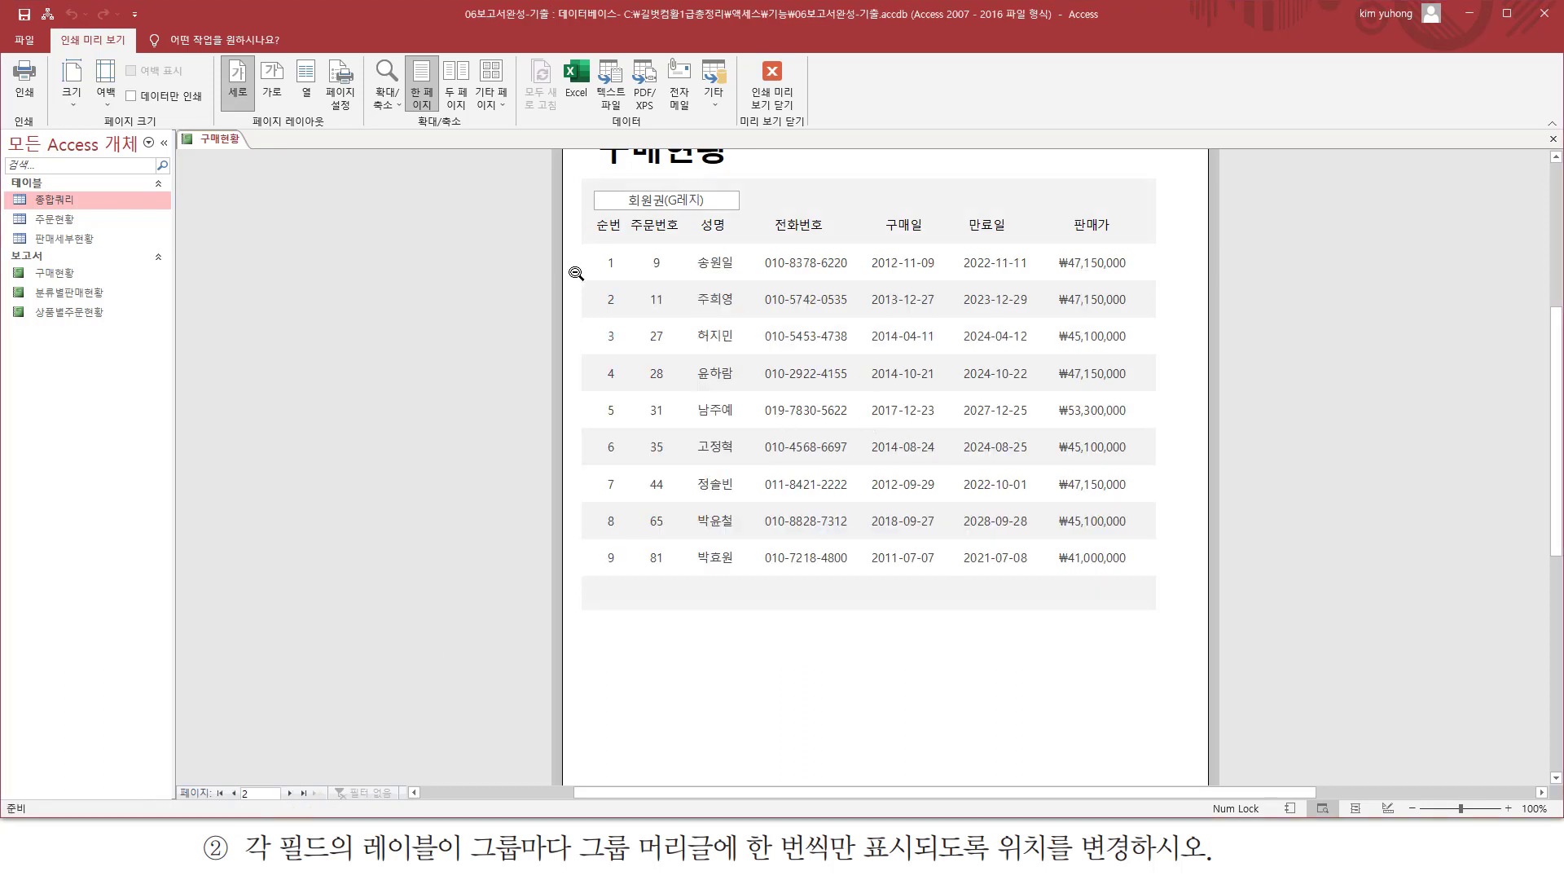
{"action": "mouse_move", "coordinate": [585, 214]}
{"action": "left_mouse_down"}
{"action": "mouse_move", "coordinate": [613, 230]}
{"action": "mouse_move", "coordinate": [1157, 234]}
{"action": "left_mouse_up"}
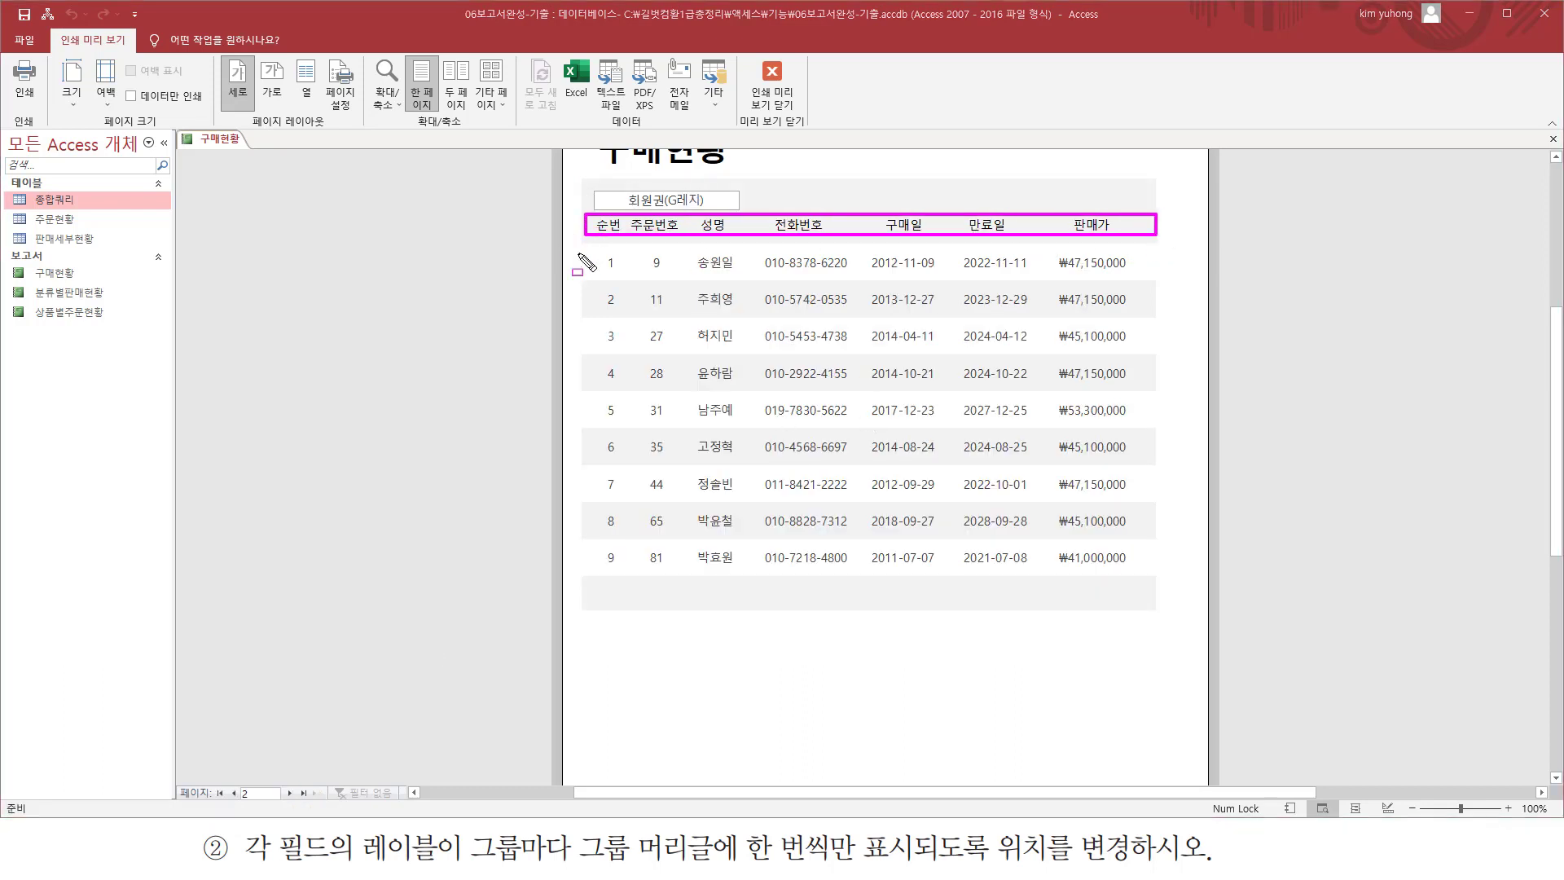
{"action": "left_click_drag", "start_coordinate": [576, 251], "coordinate": [728, 309]}
{"action": "mouse_move", "coordinate": [833, 373]}
{"action": "left_mouse_down"}
{"action": "mouse_move", "coordinate": [1117, 585]}
{"action": "mouse_move", "coordinate": [1161, 574]}
{"action": "left_mouse_up"}
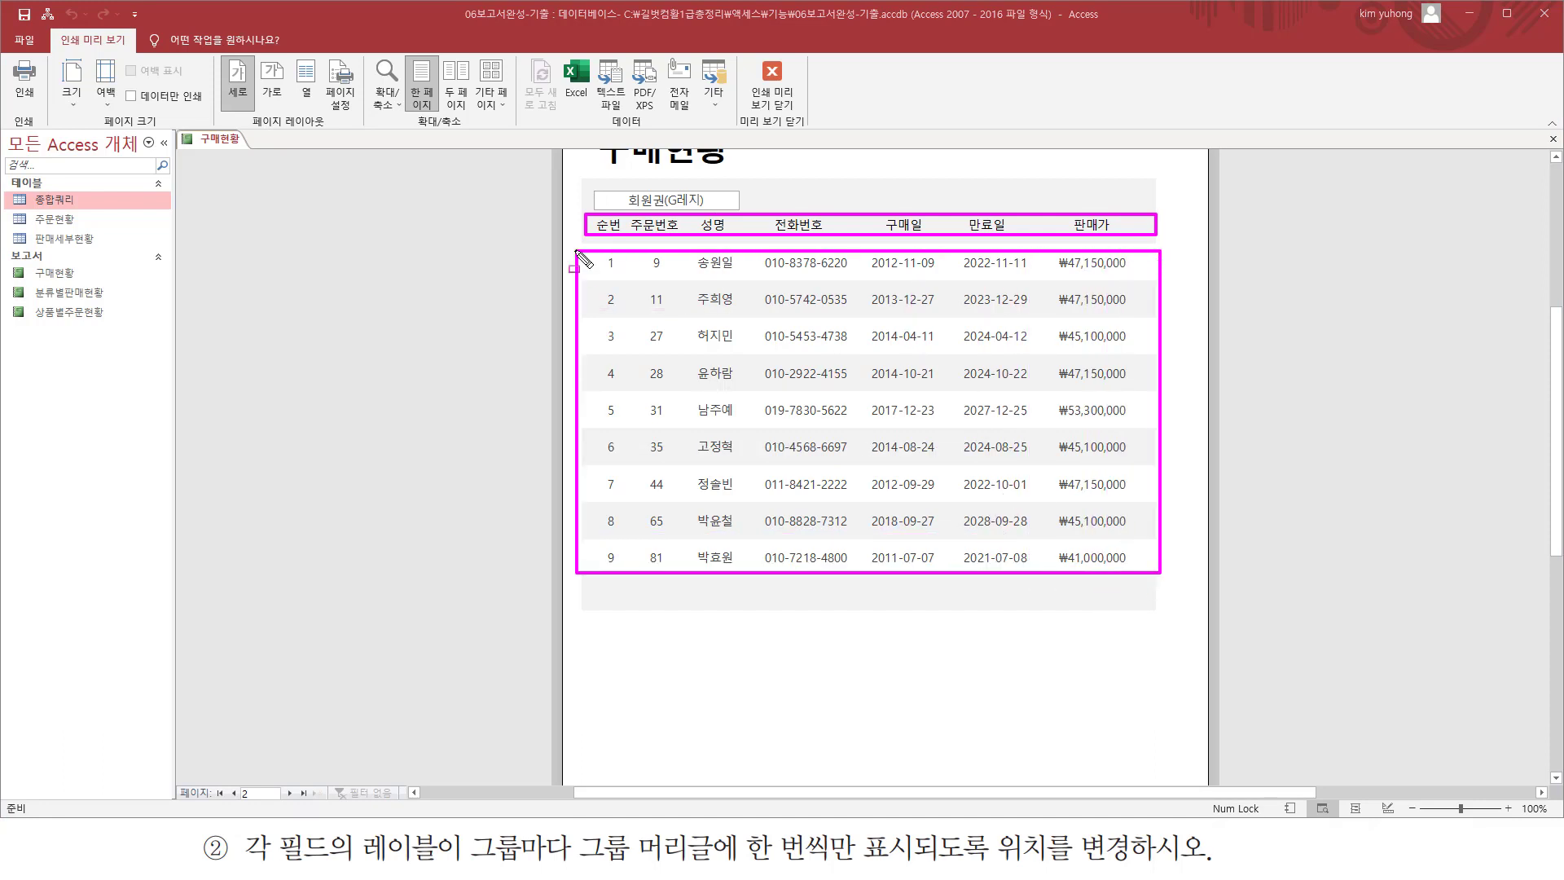
{"action": "key", "text": "Escape"}
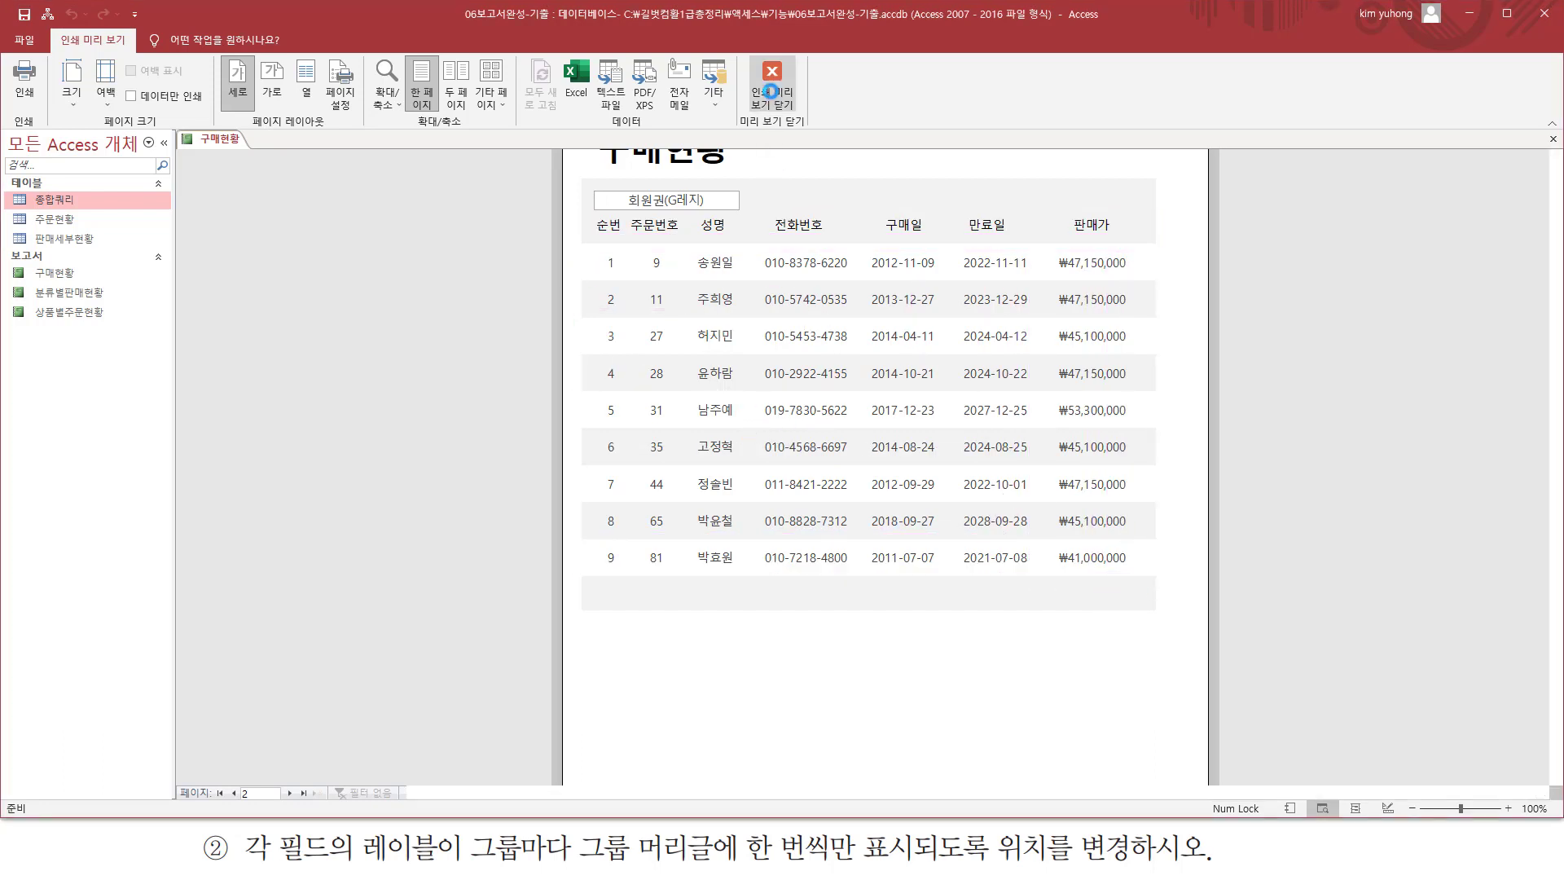
{"action": "left_click", "coordinate": [772, 81]}
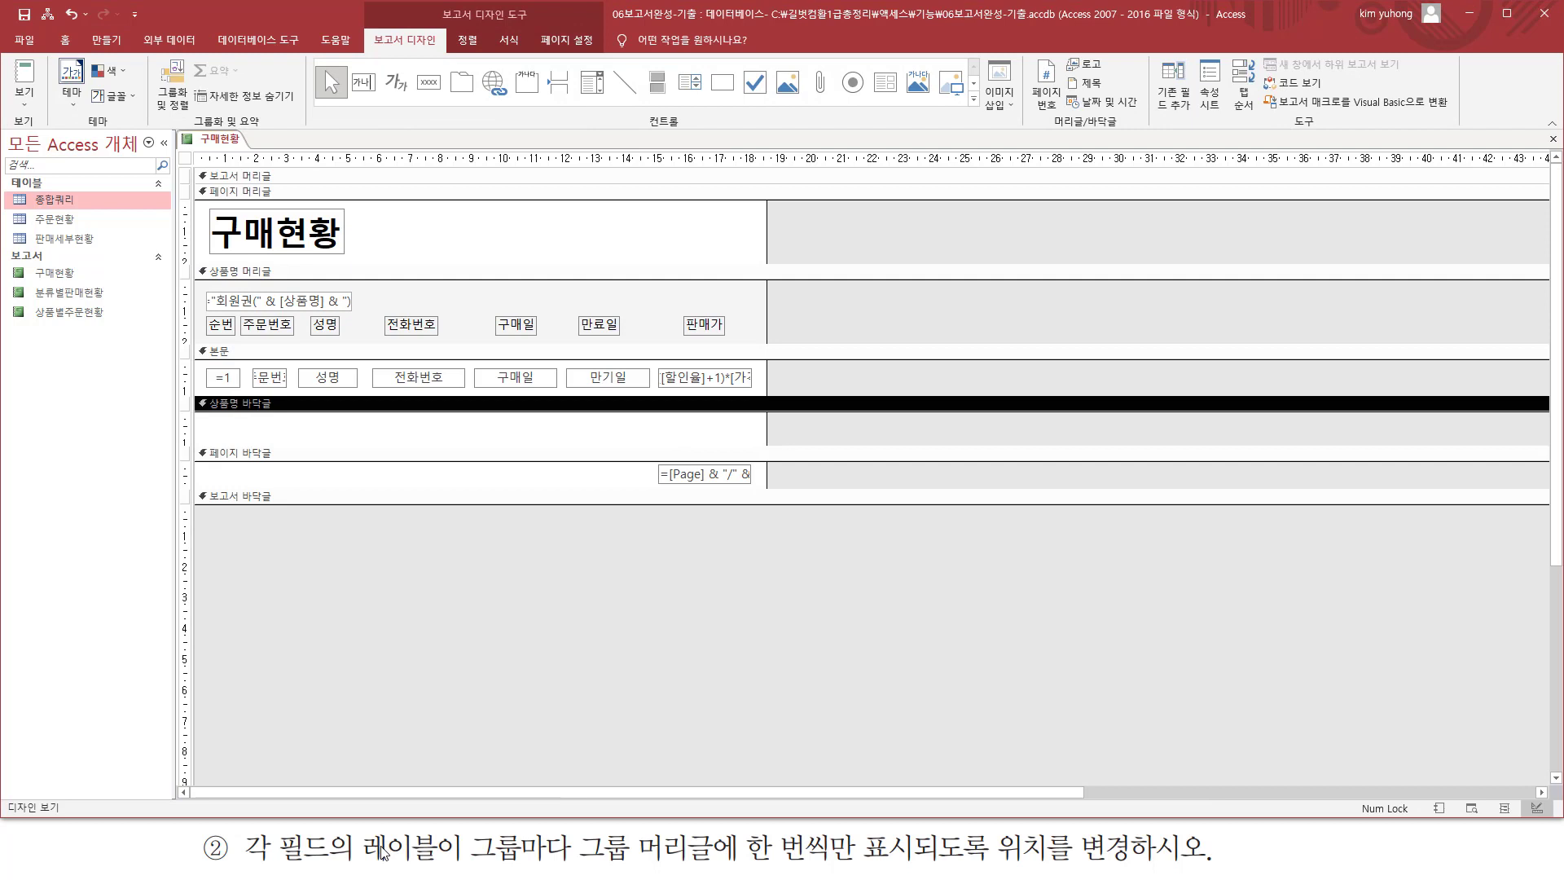
{"action": "scroll", "coordinate": [382, 853], "scroll_direction": "down", "scroll_amount": 1}
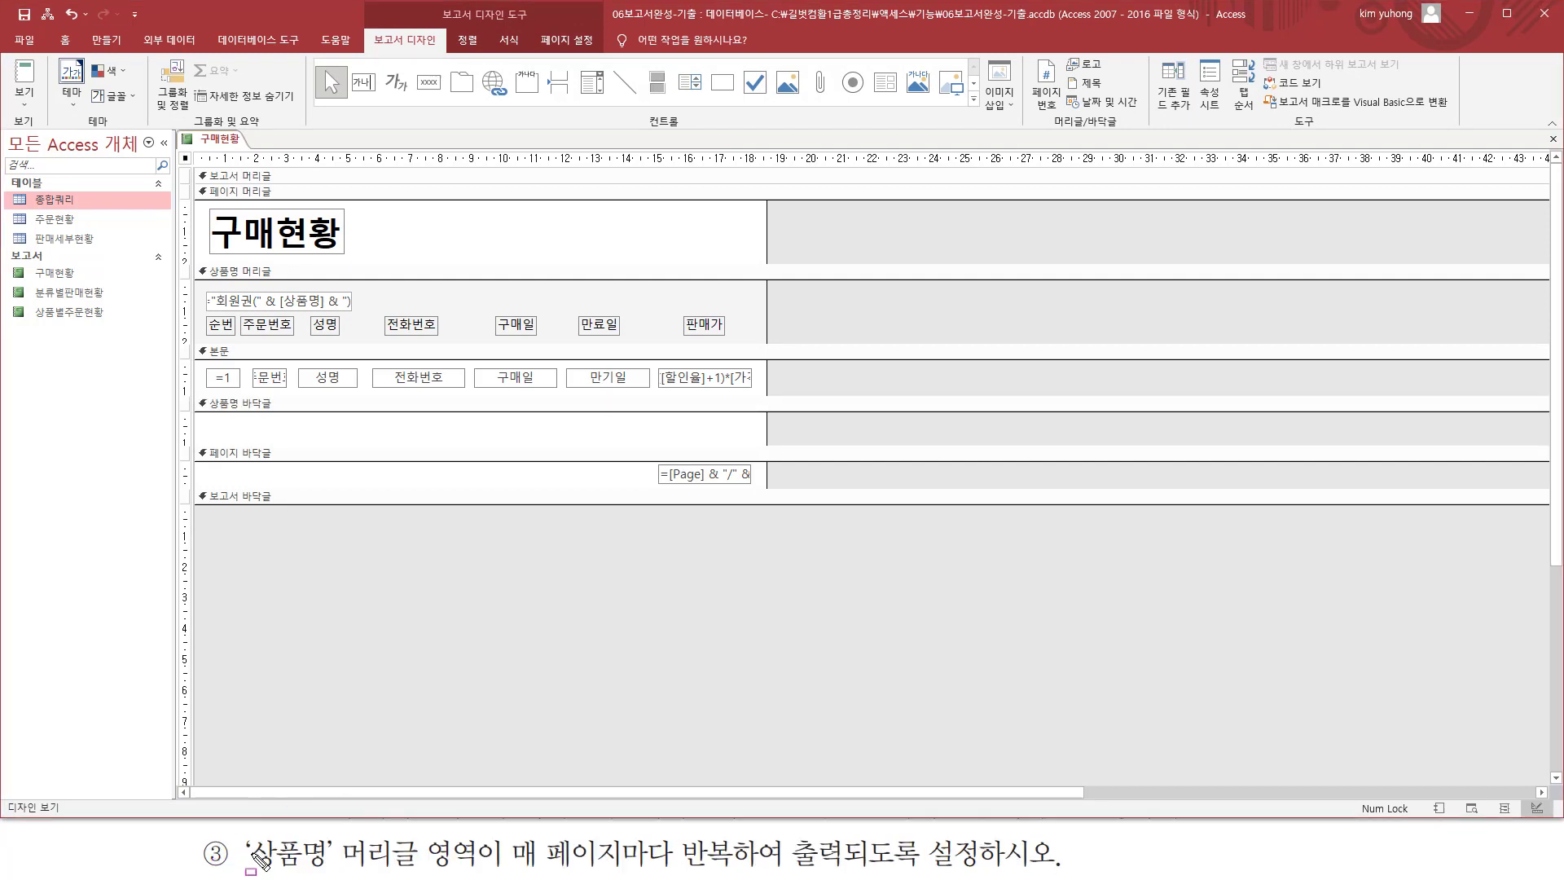
{"action": "mouse_move", "coordinate": [246, 831]}
{"action": "left_mouse_down"}
{"action": "mouse_move", "coordinate": [258, 874]}
{"action": "mouse_move", "coordinate": [482, 874]}
{"action": "left_mouse_up"}
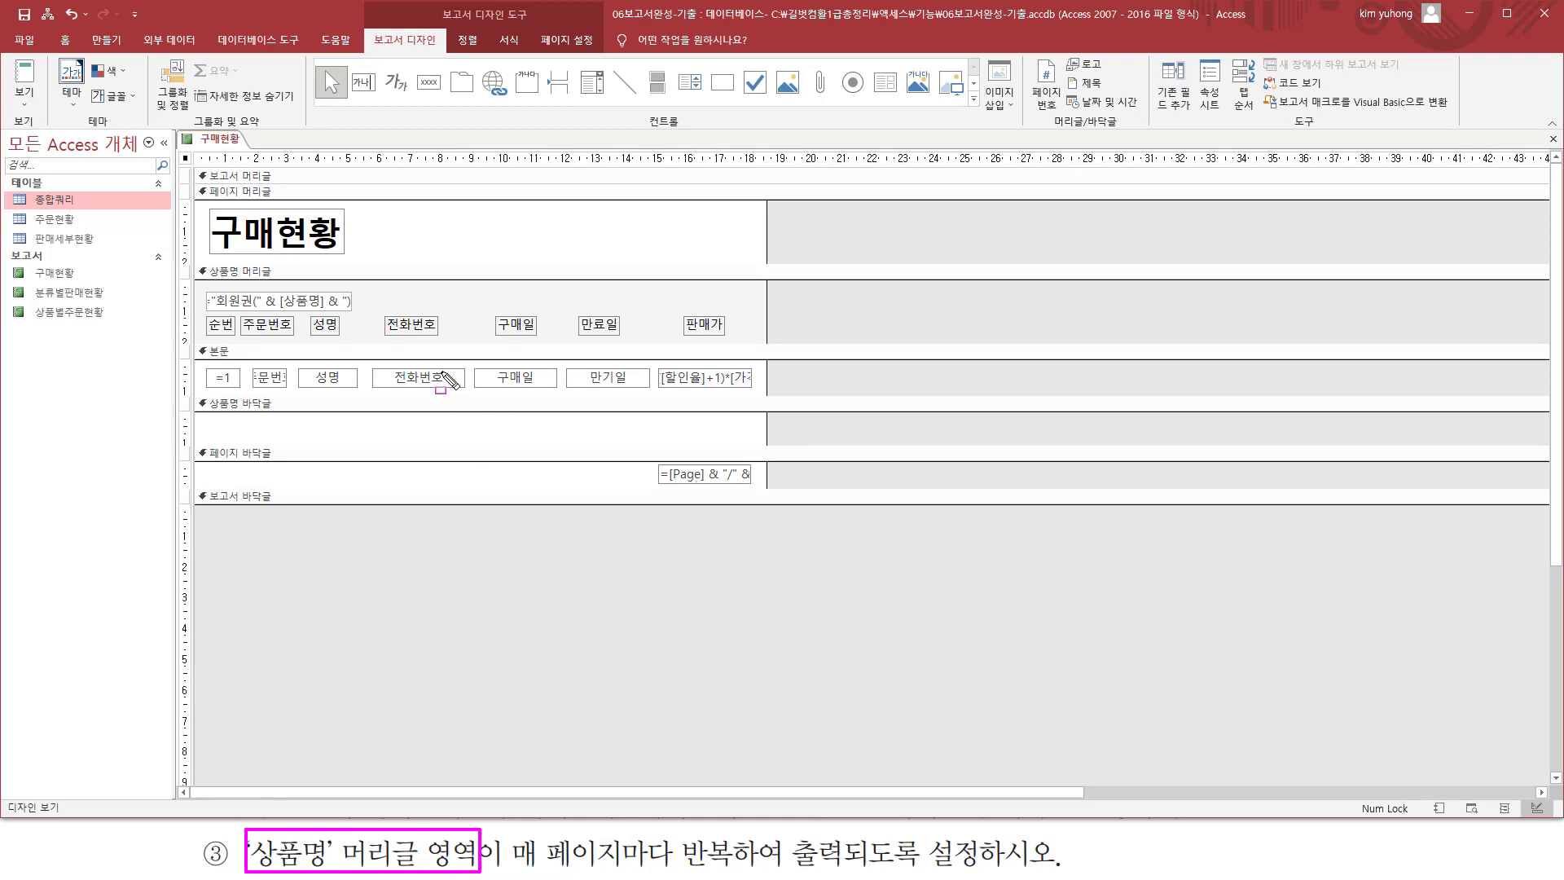
{"action": "mouse_move", "coordinate": [192, 275]}
{"action": "left_mouse_down"}
{"action": "mouse_move", "coordinate": [328, 336]}
{"action": "mouse_move", "coordinate": [775, 353]}
{"action": "mouse_move", "coordinate": [772, 334]}
{"action": "left_mouse_up"}
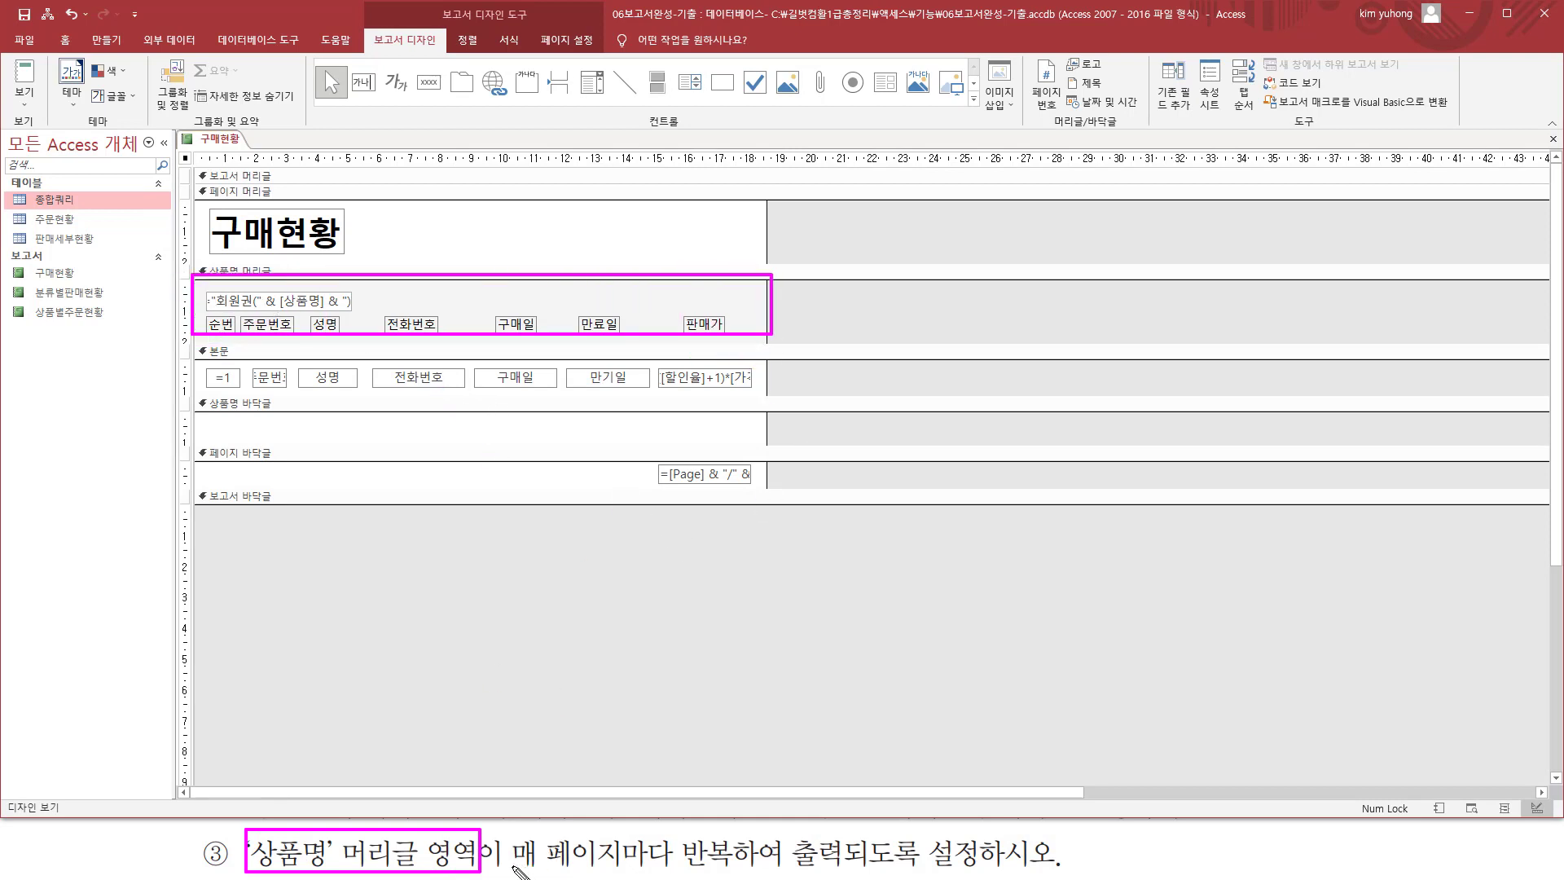
{"action": "left_click_drag", "start_coordinate": [516, 869], "coordinate": [1070, 866]}
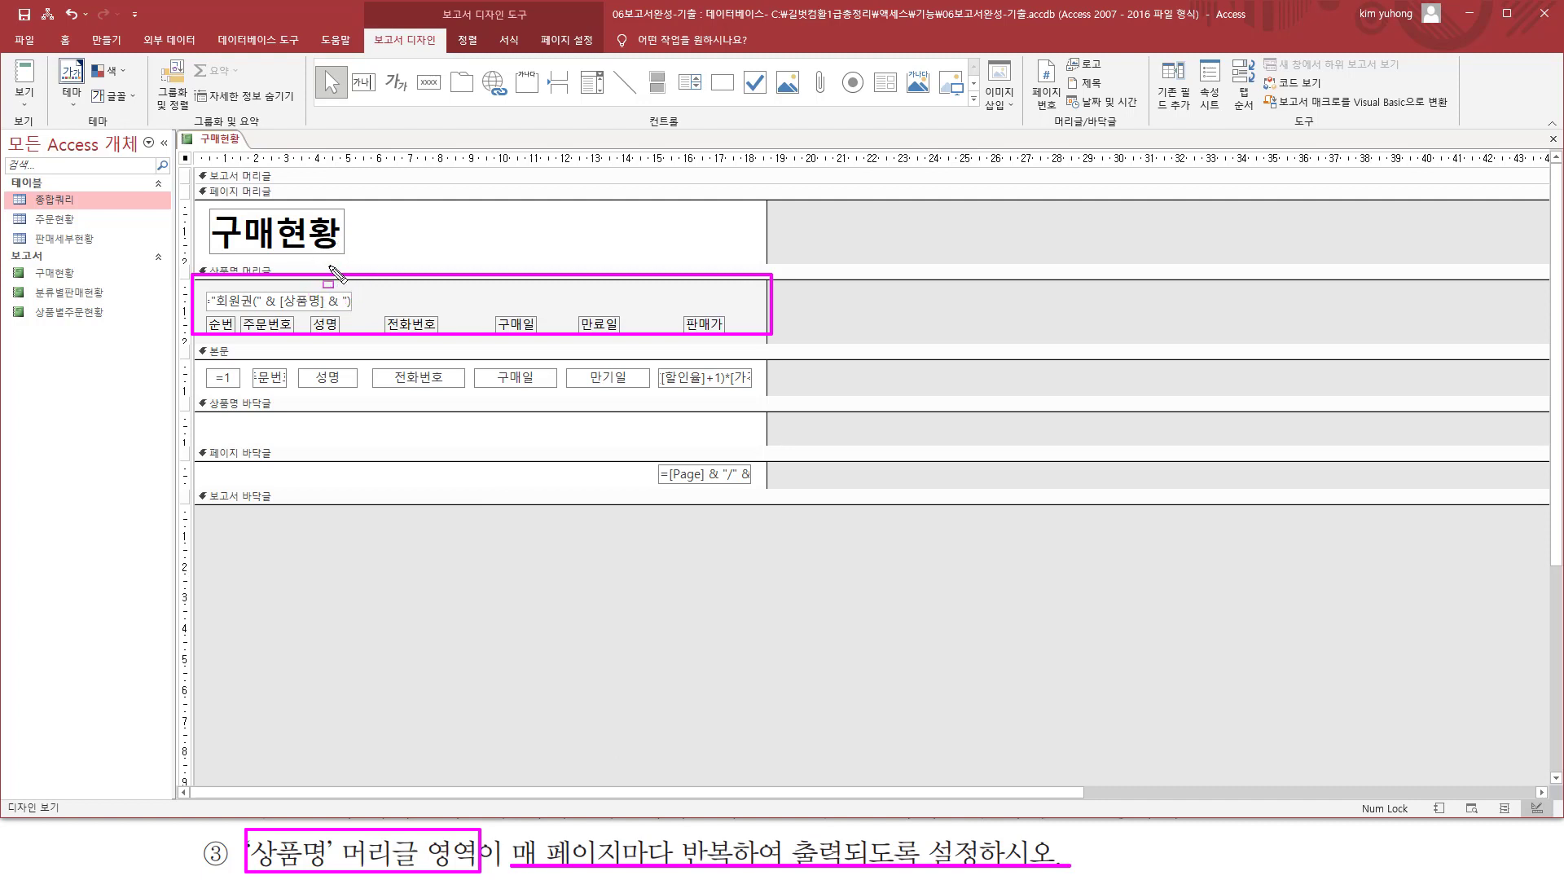
{"action": "key", "text": "Escape"}
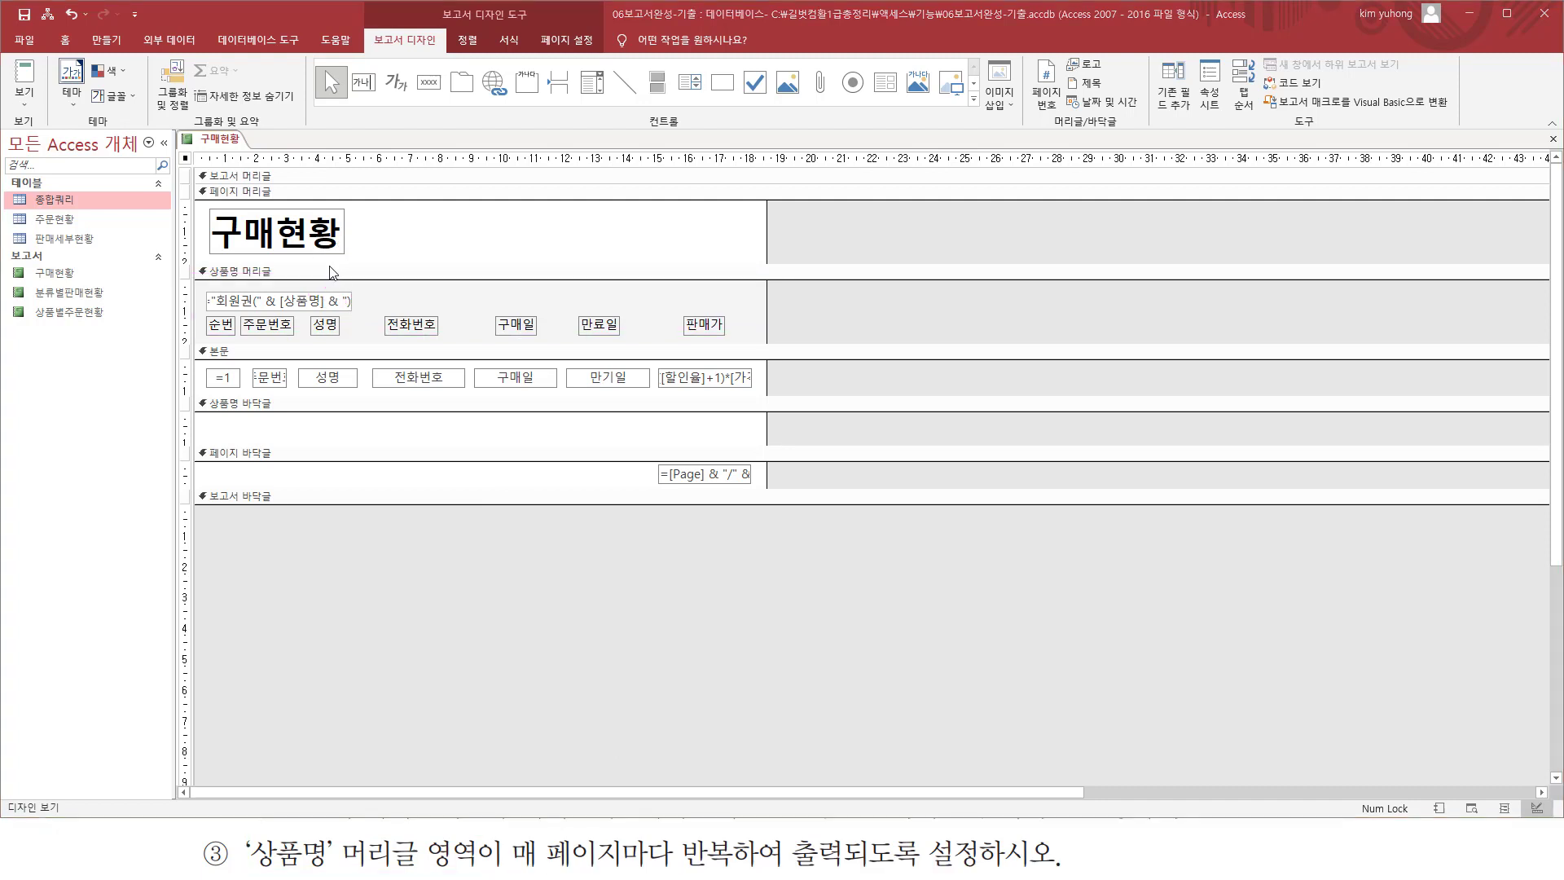
Set the 반복 실행 구역 property of the 상품명 header section to 예, and close the property sheet.
{"action": "left_click", "coordinate": [261, 277]}
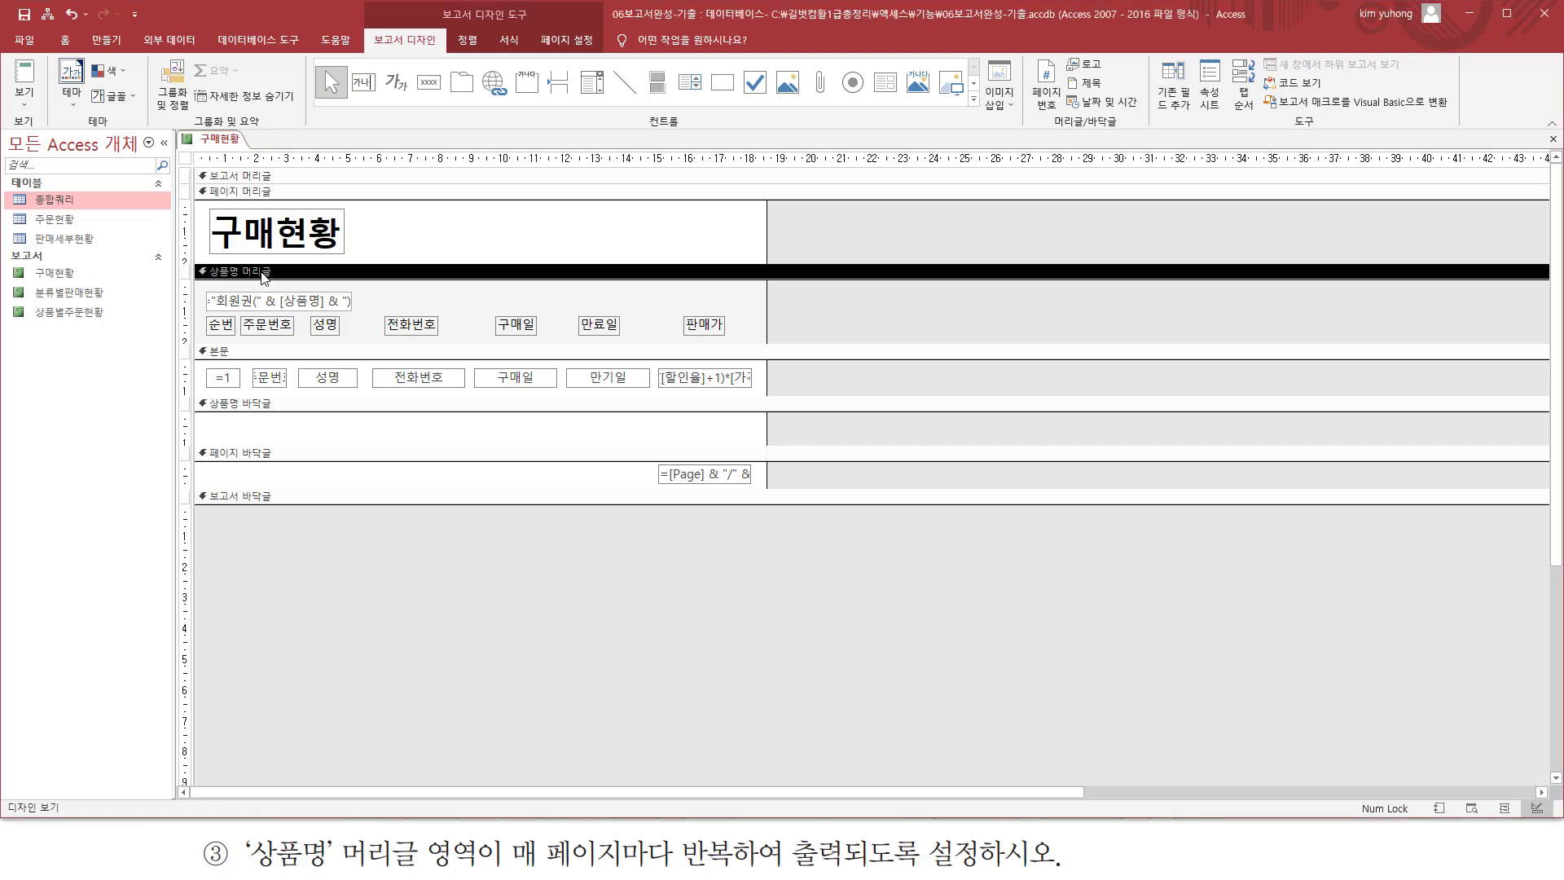
{"action": "double_click", "coordinate": [314, 272]}
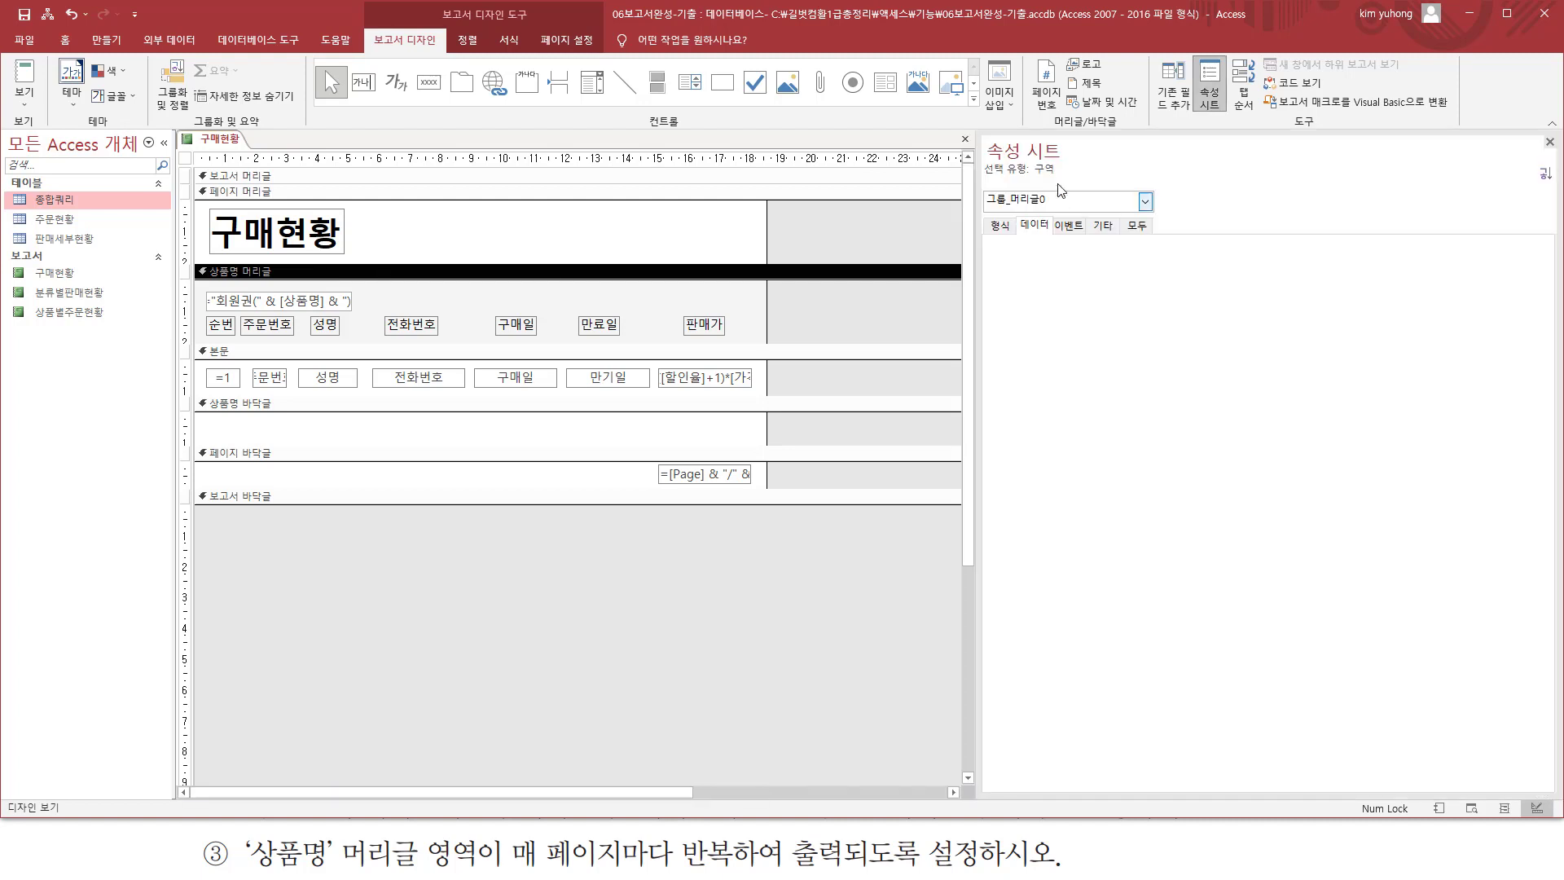
{"action": "mouse_move", "coordinate": [982, 180]}
{"action": "left_mouse_down"}
{"action": "mouse_move", "coordinate": [1065, 181]}
{"action": "mouse_move", "coordinate": [1060, 213]}
{"action": "mouse_move", "coordinate": [1073, 214]}
{"action": "left_mouse_up"}
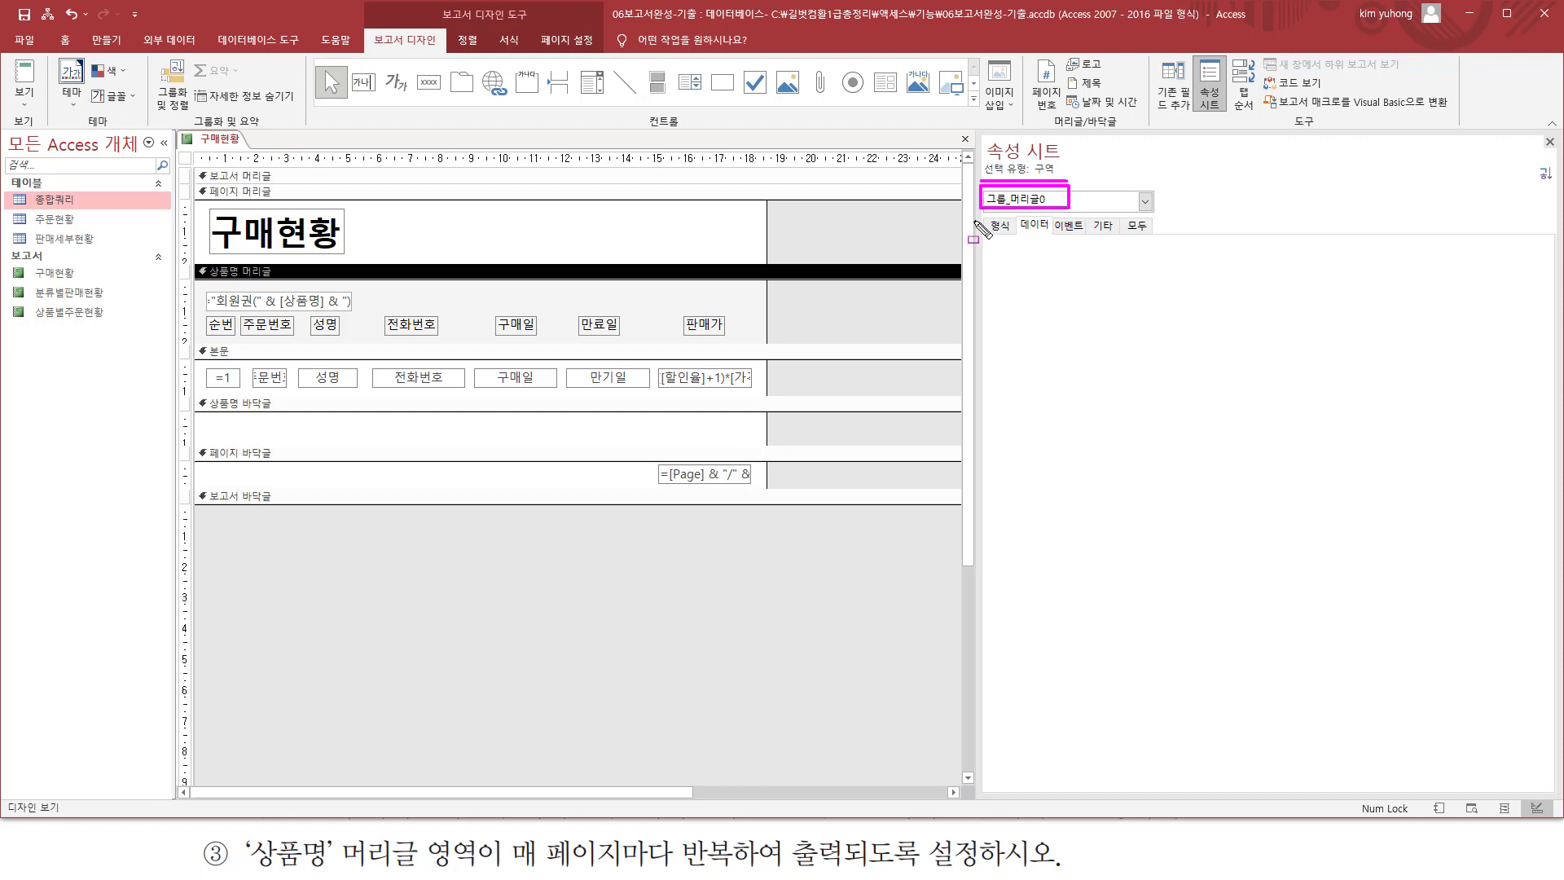
{"action": "key", "text": "Escape"}
{"action": "left_click", "coordinate": [1001, 228]}
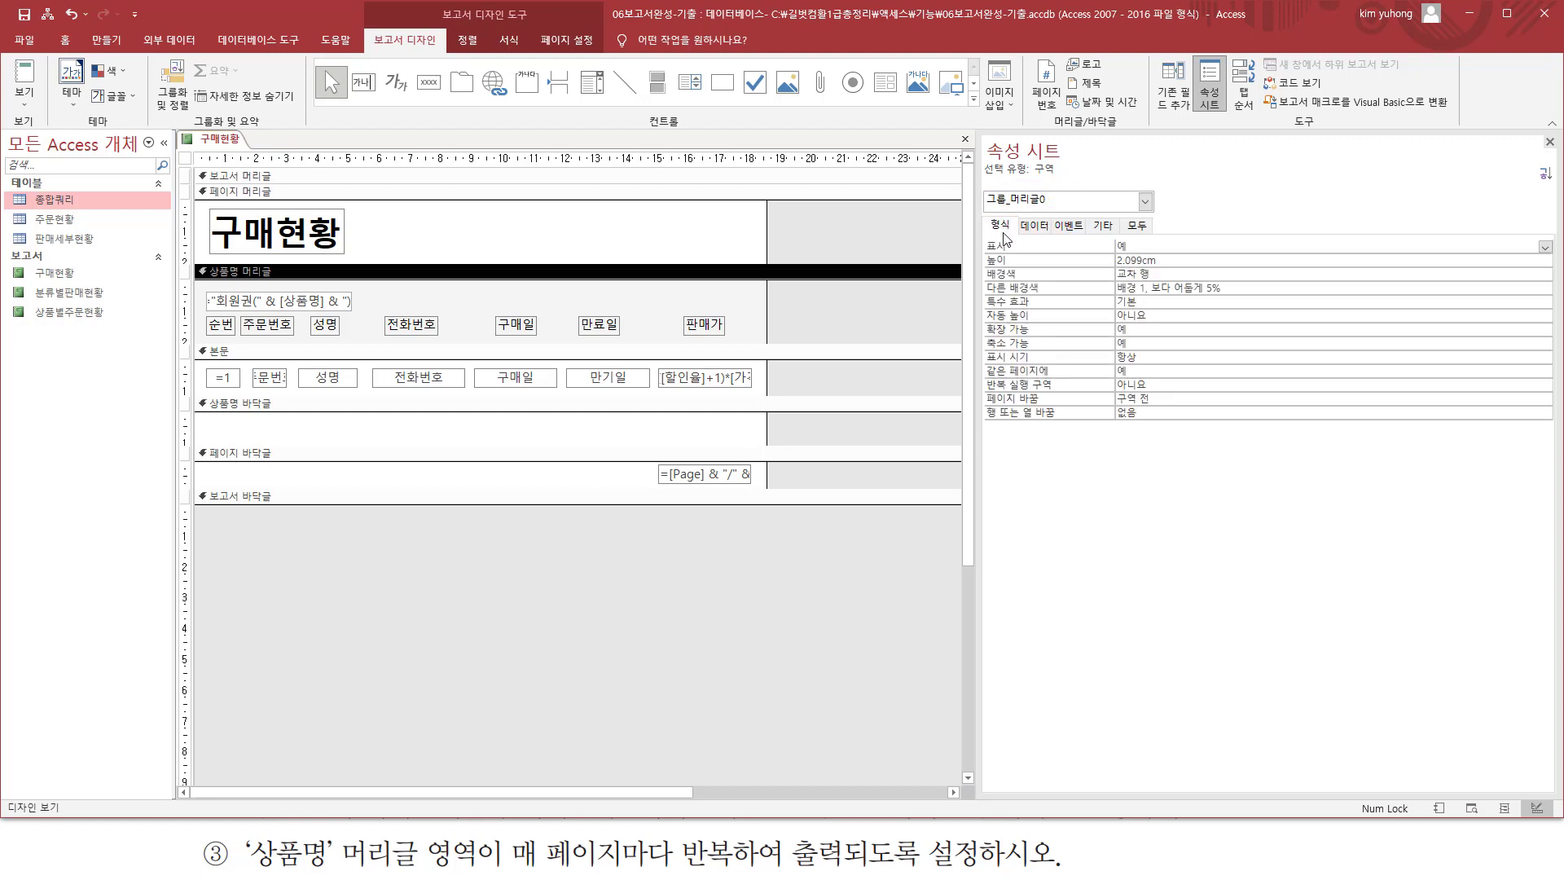
{"action": "key", "text": "ctrl+2"}
{"action": "left_click_drag", "start_coordinate": [985, 404], "coordinate": [1171, 392]}
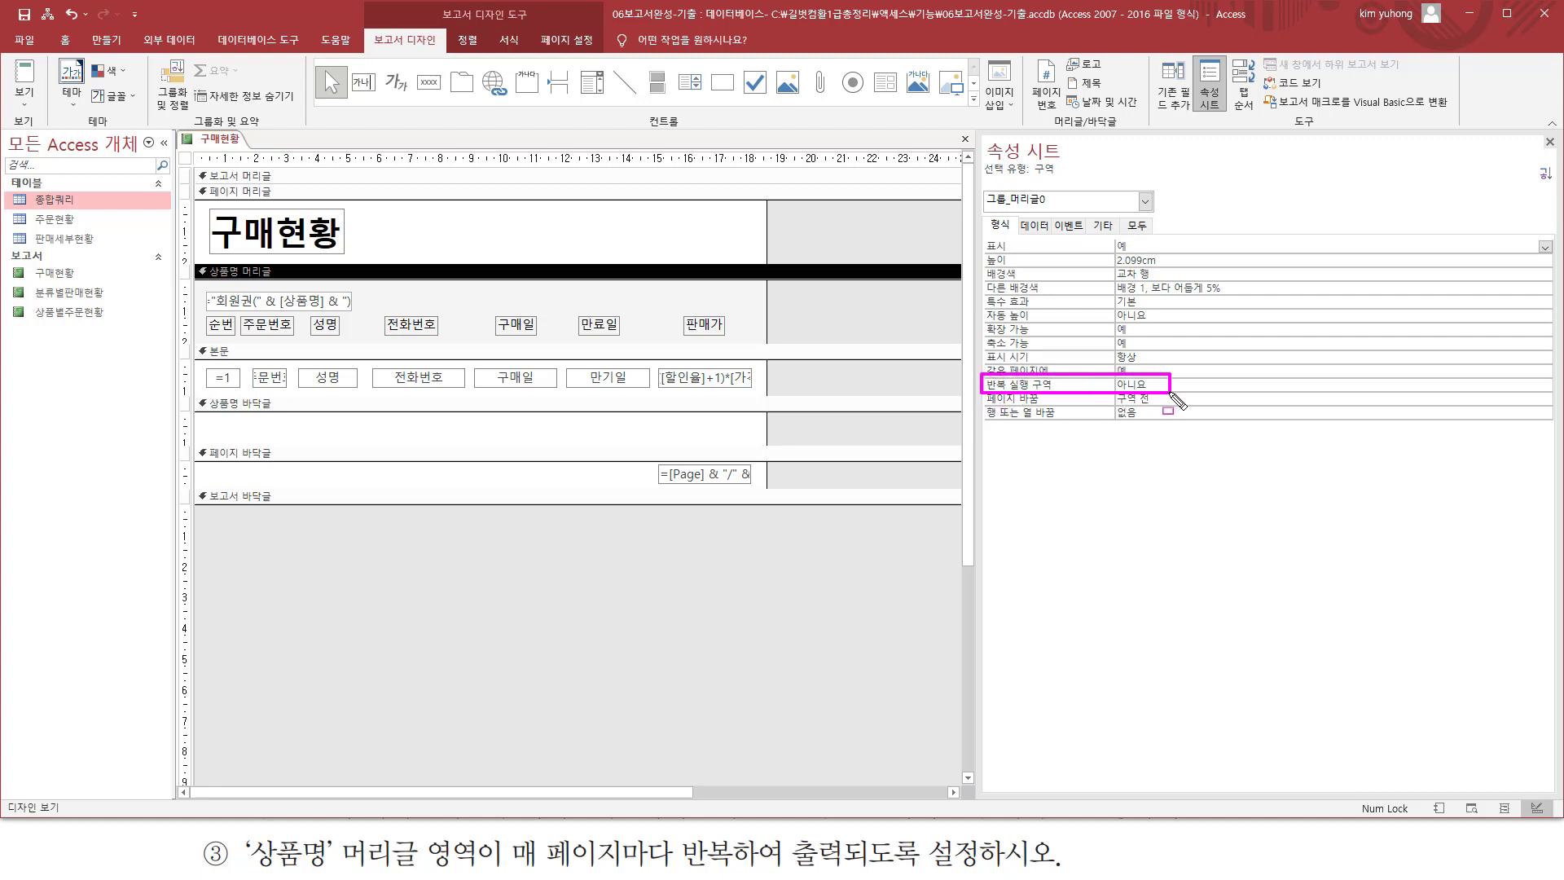
{"action": "key", "text": "Escape"}
{"action": "left_click", "coordinate": [1484, 383]}
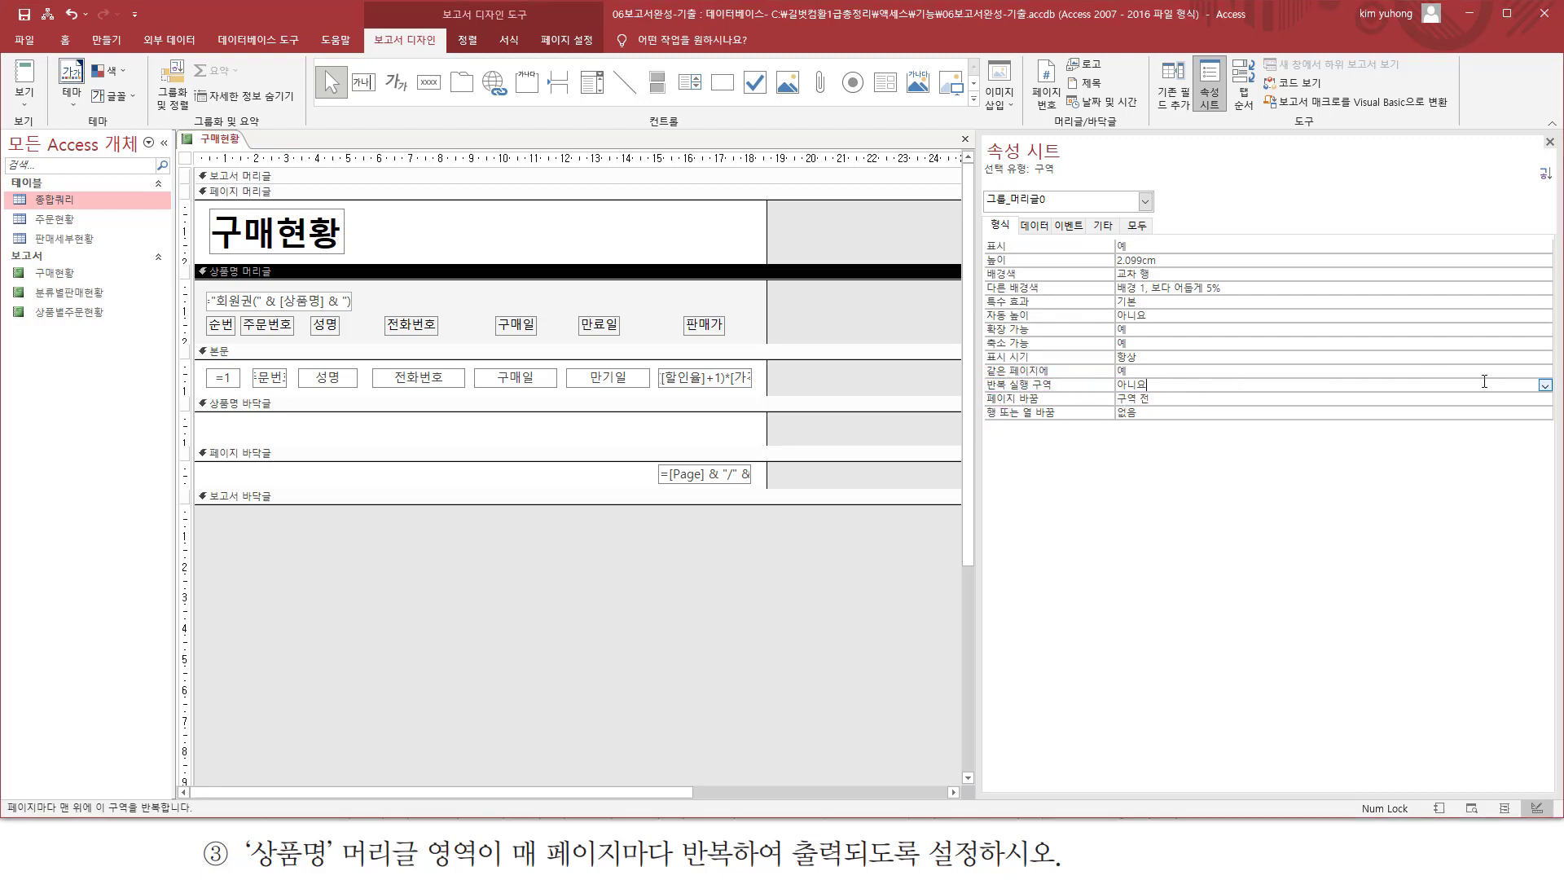
{"action": "left_click", "coordinate": [1546, 386]}
{"action": "left_click", "coordinate": [1442, 402]}
{"action": "left_click", "coordinate": [1551, 142]}
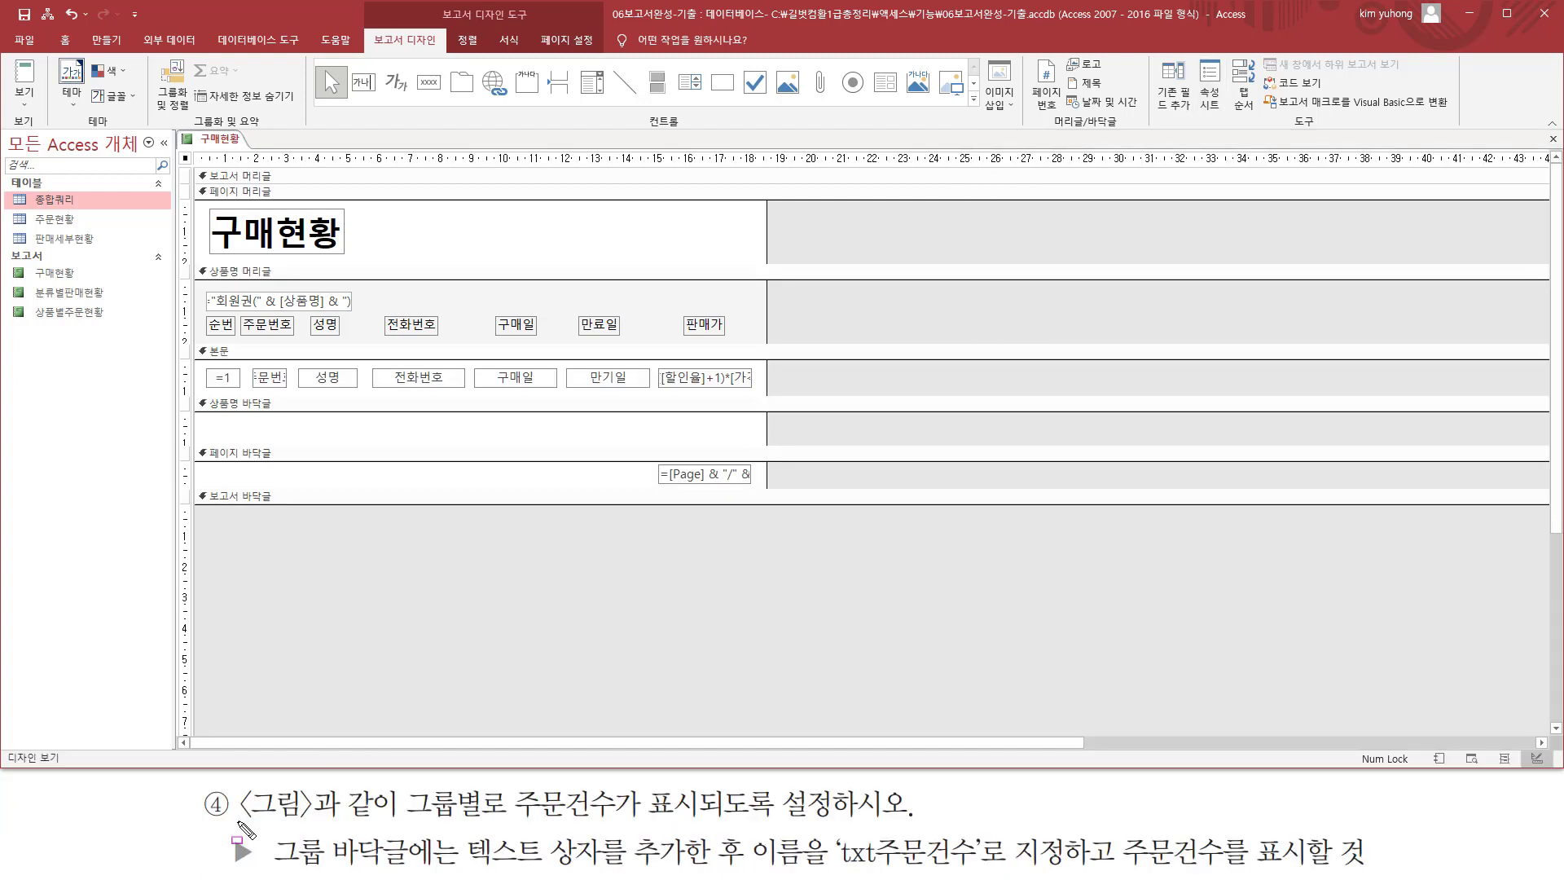
{"action": "left_click_drag", "start_coordinate": [235, 820], "coordinate": [913, 822]}
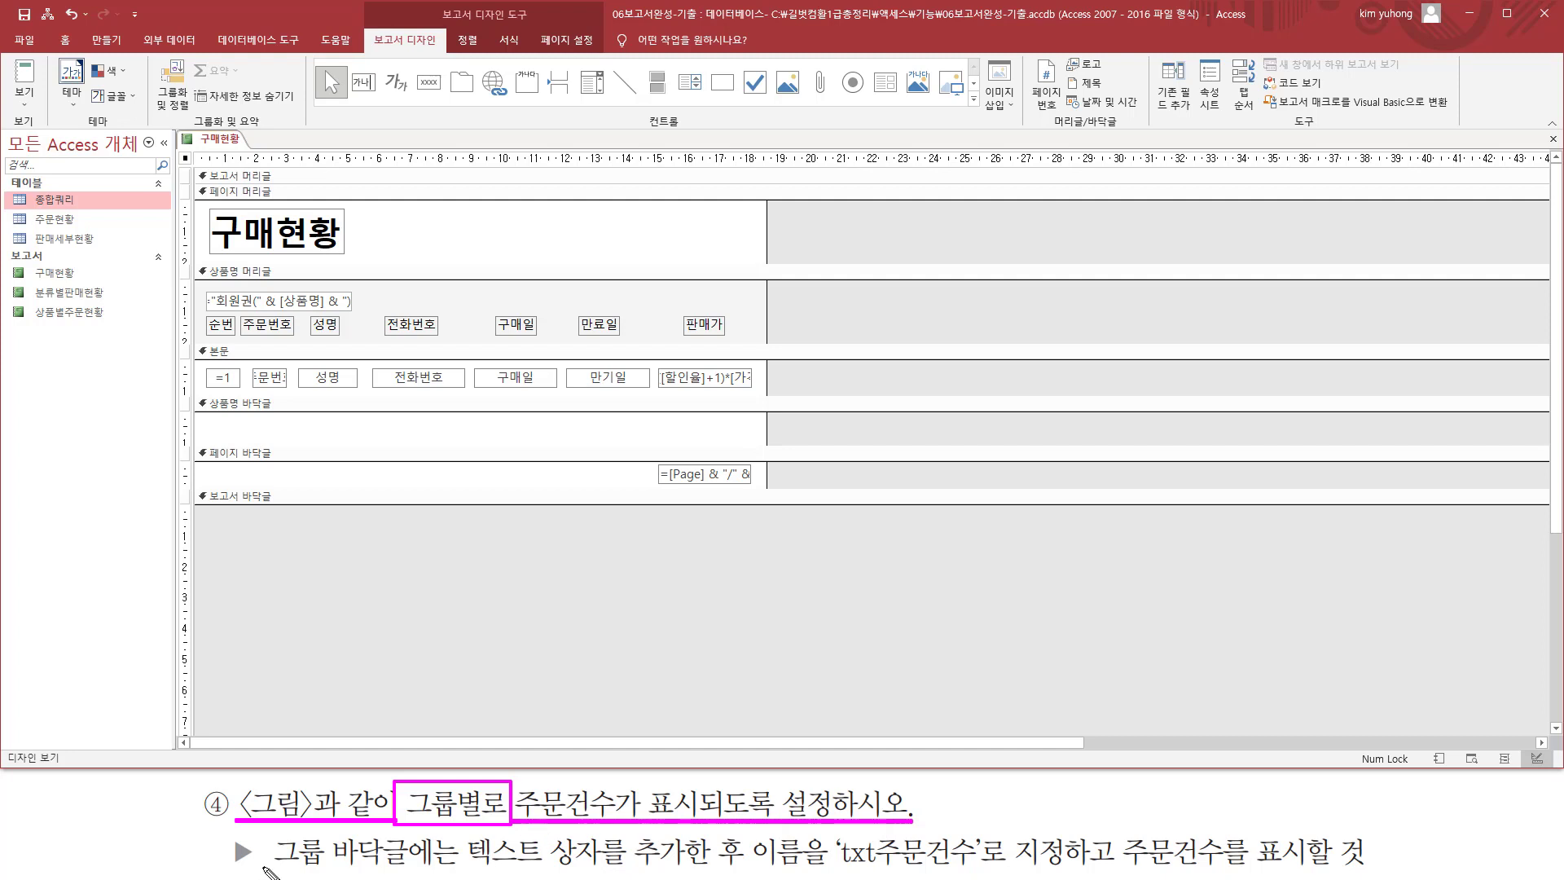
Review requirement ④ for the per-group order count and examine the order-count box in the sample report picture.
{"action": "left_click_drag", "start_coordinate": [259, 868], "coordinate": [744, 876]}
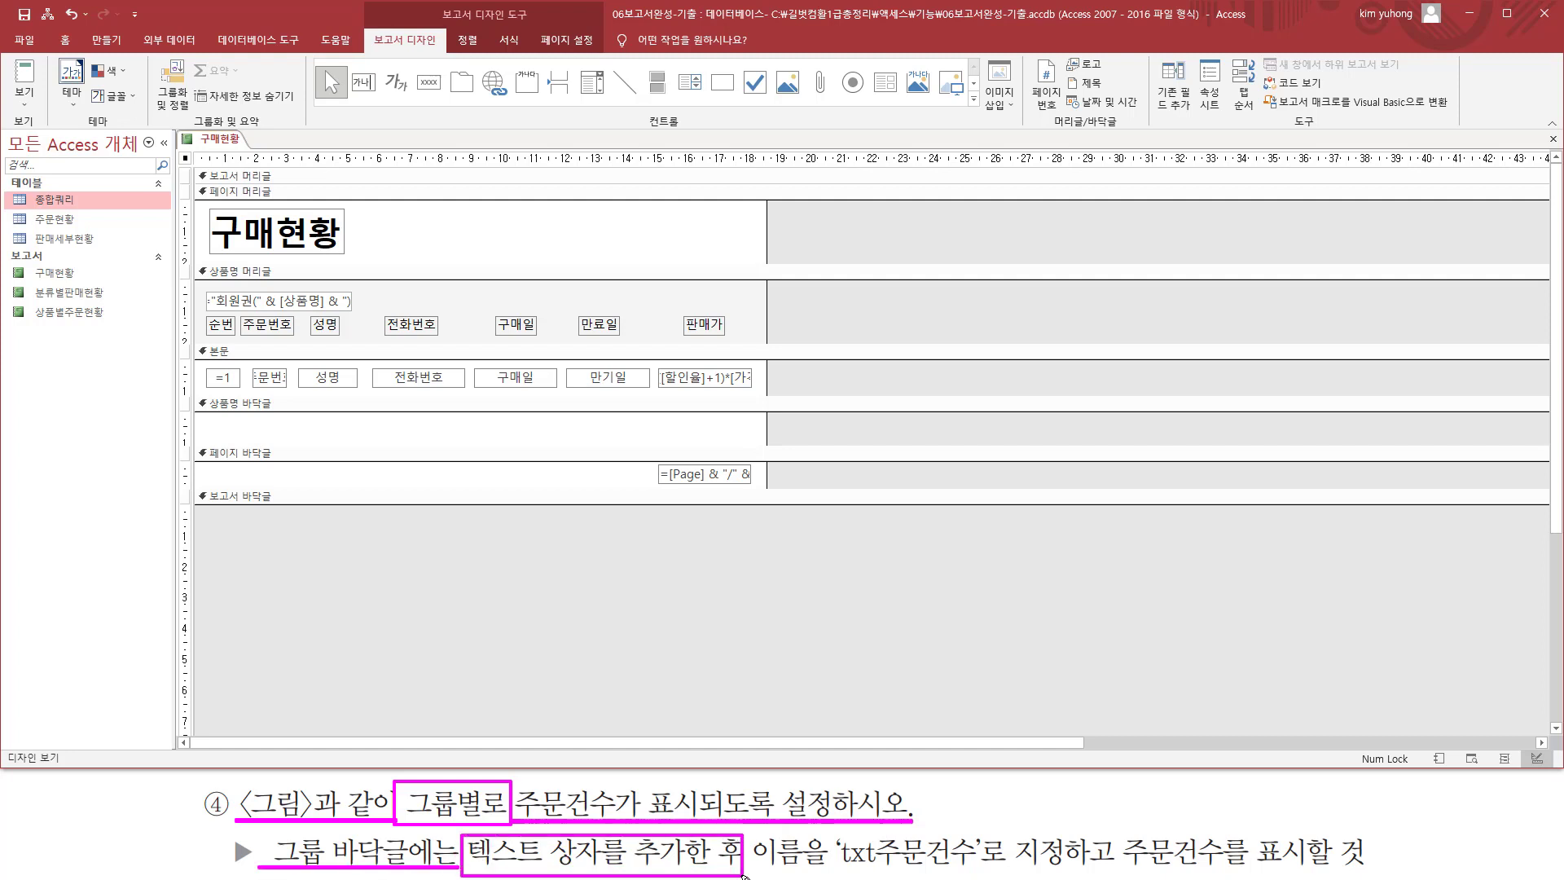
{"action": "left_click_drag", "start_coordinate": [843, 867], "coordinate": [1050, 867]}
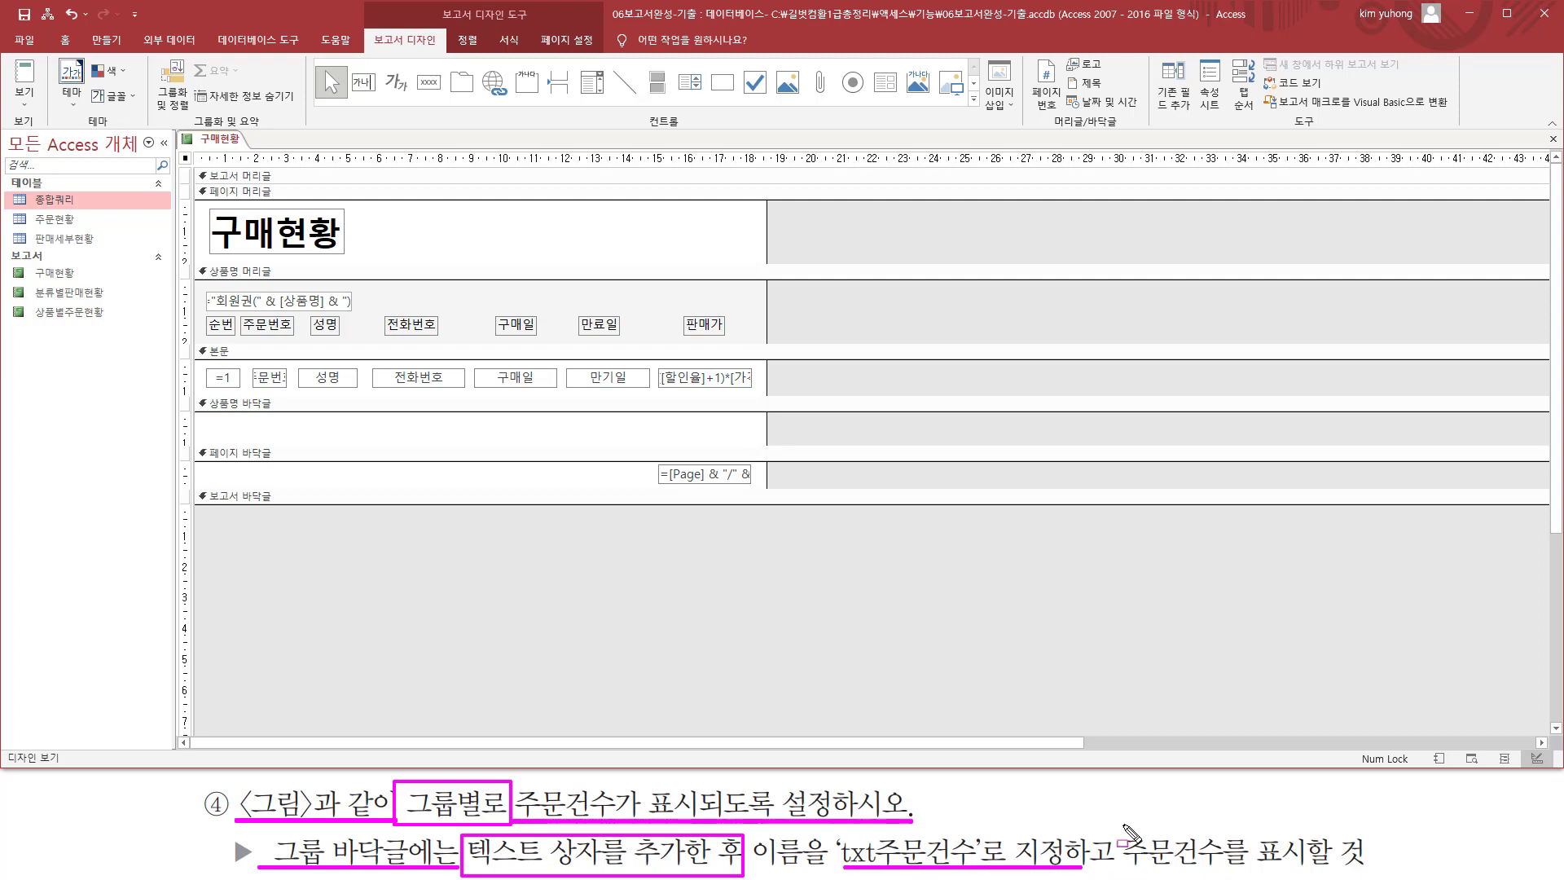
{"action": "left_click_drag", "start_coordinate": [1123, 819], "coordinate": [1309, 870]}
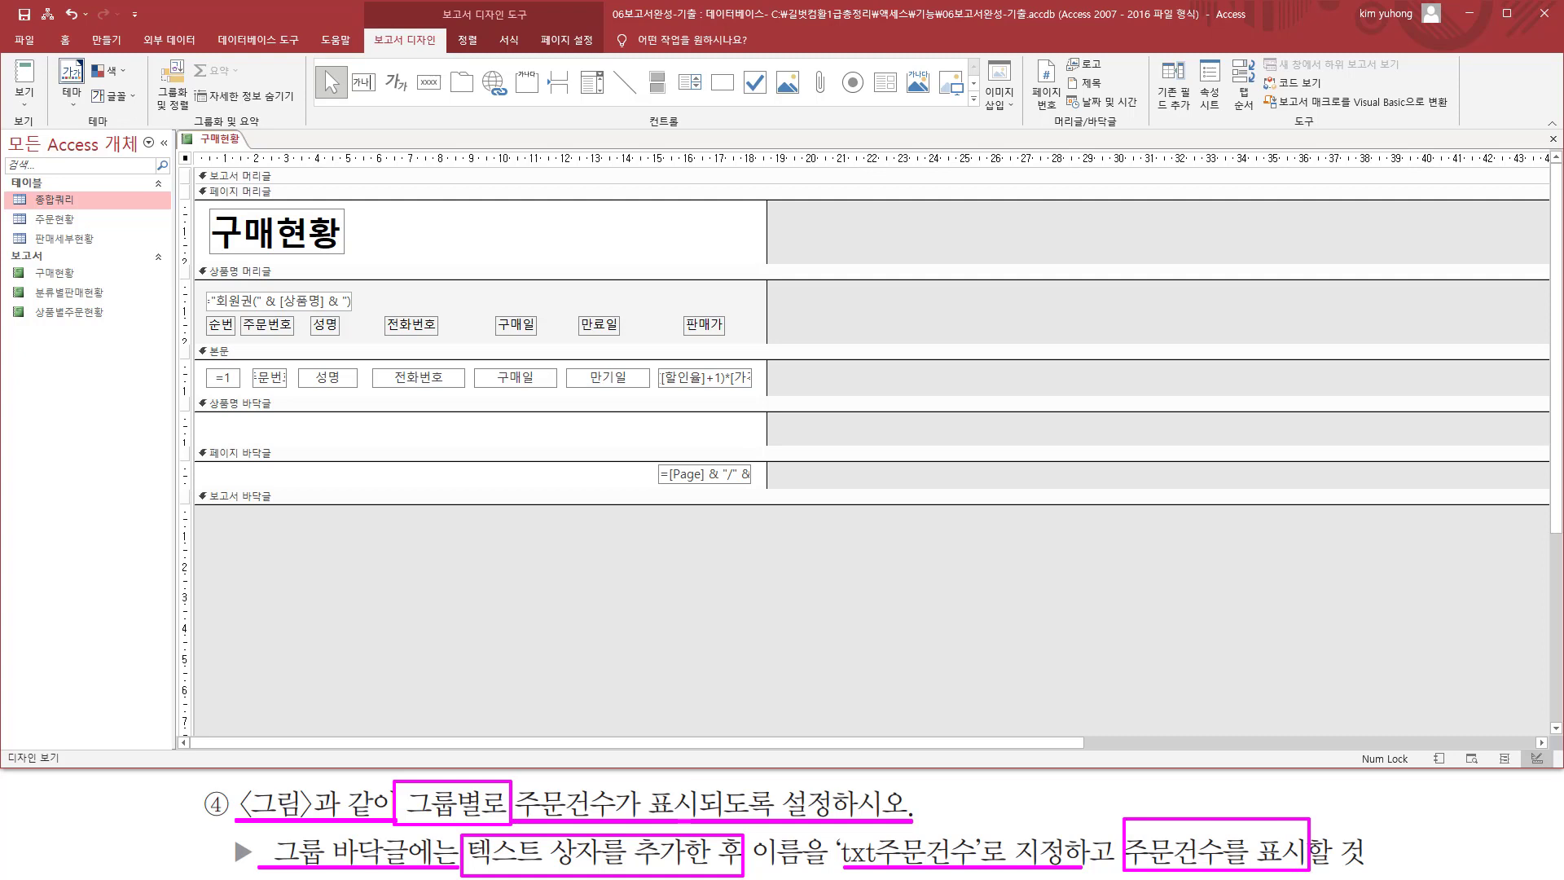
{"action": "key", "text": "Escape"}
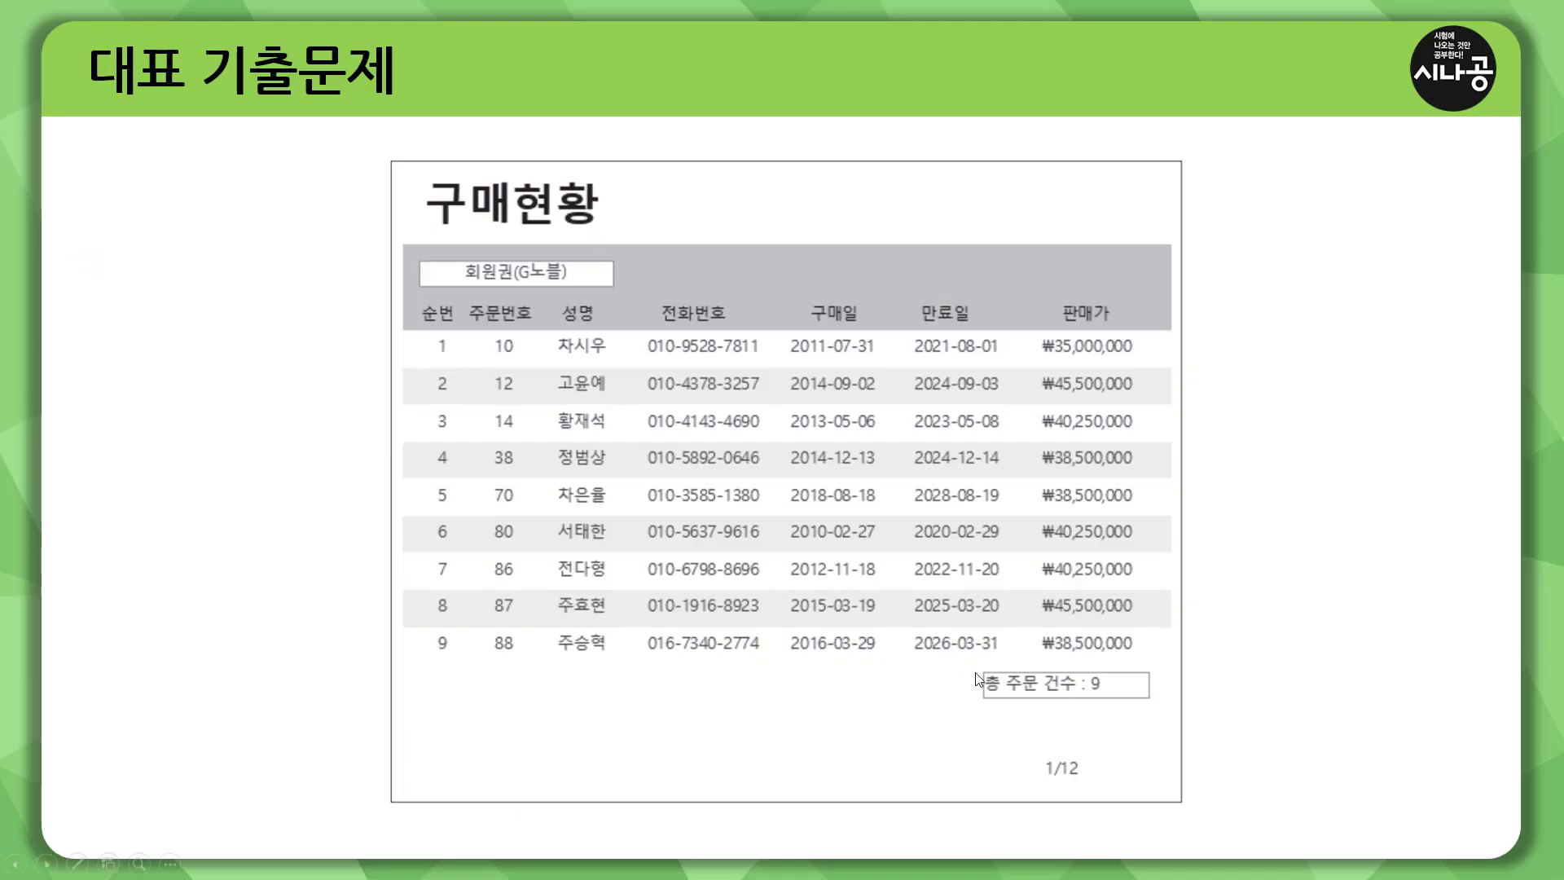
{"action": "key", "text": "ctrl+2"}
{"action": "mouse_move", "coordinate": [974, 661]}
{"action": "left_mouse_down"}
{"action": "mouse_move", "coordinate": [1121, 711]}
{"action": "mouse_move", "coordinate": [1166, 706]}
{"action": "left_mouse_up"}
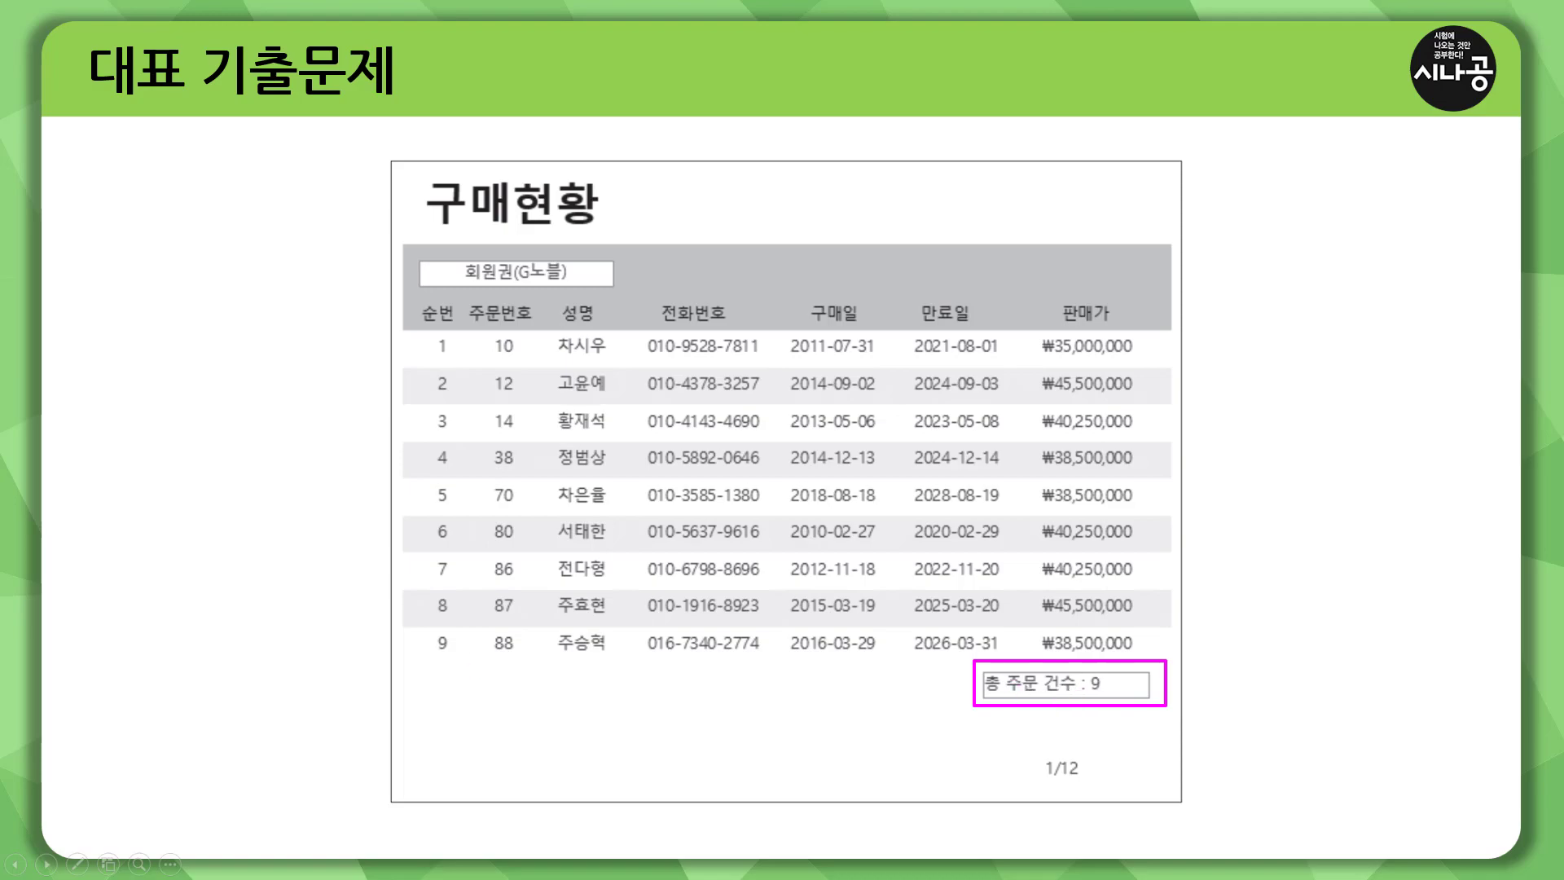
{"action": "key", "text": "Right"}
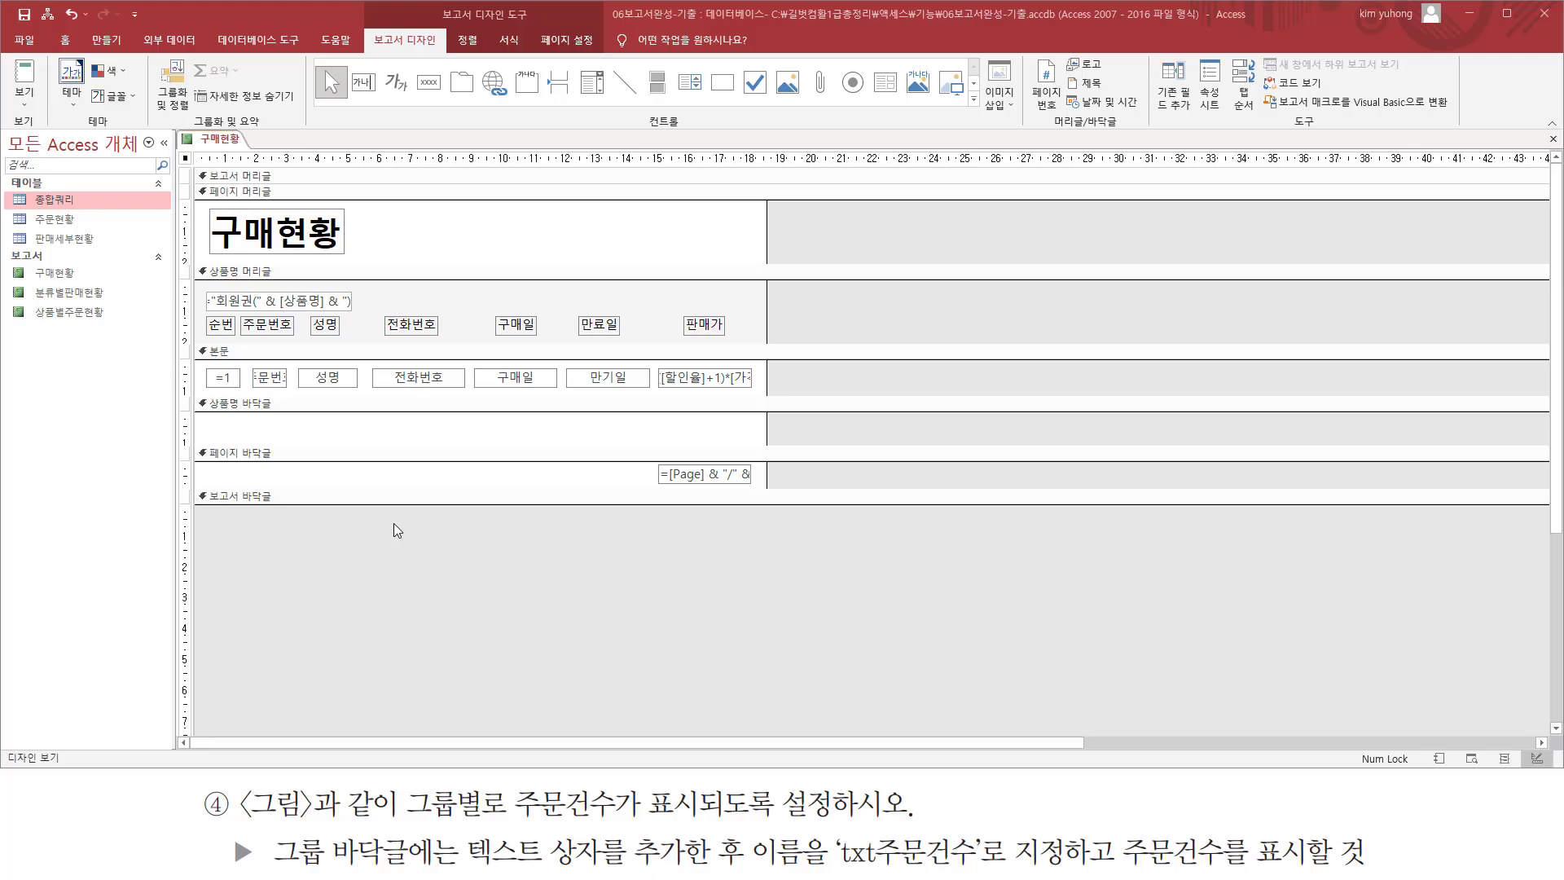
Add a text box about 3 cm wide to the 상품명 footer section, below the 판매가 column.
{"action": "left_click_drag", "start_coordinate": [193, 391], "coordinate": [315, 427]}
{"action": "left_click_drag", "start_coordinate": [404, 444], "coordinate": [770, 444]}
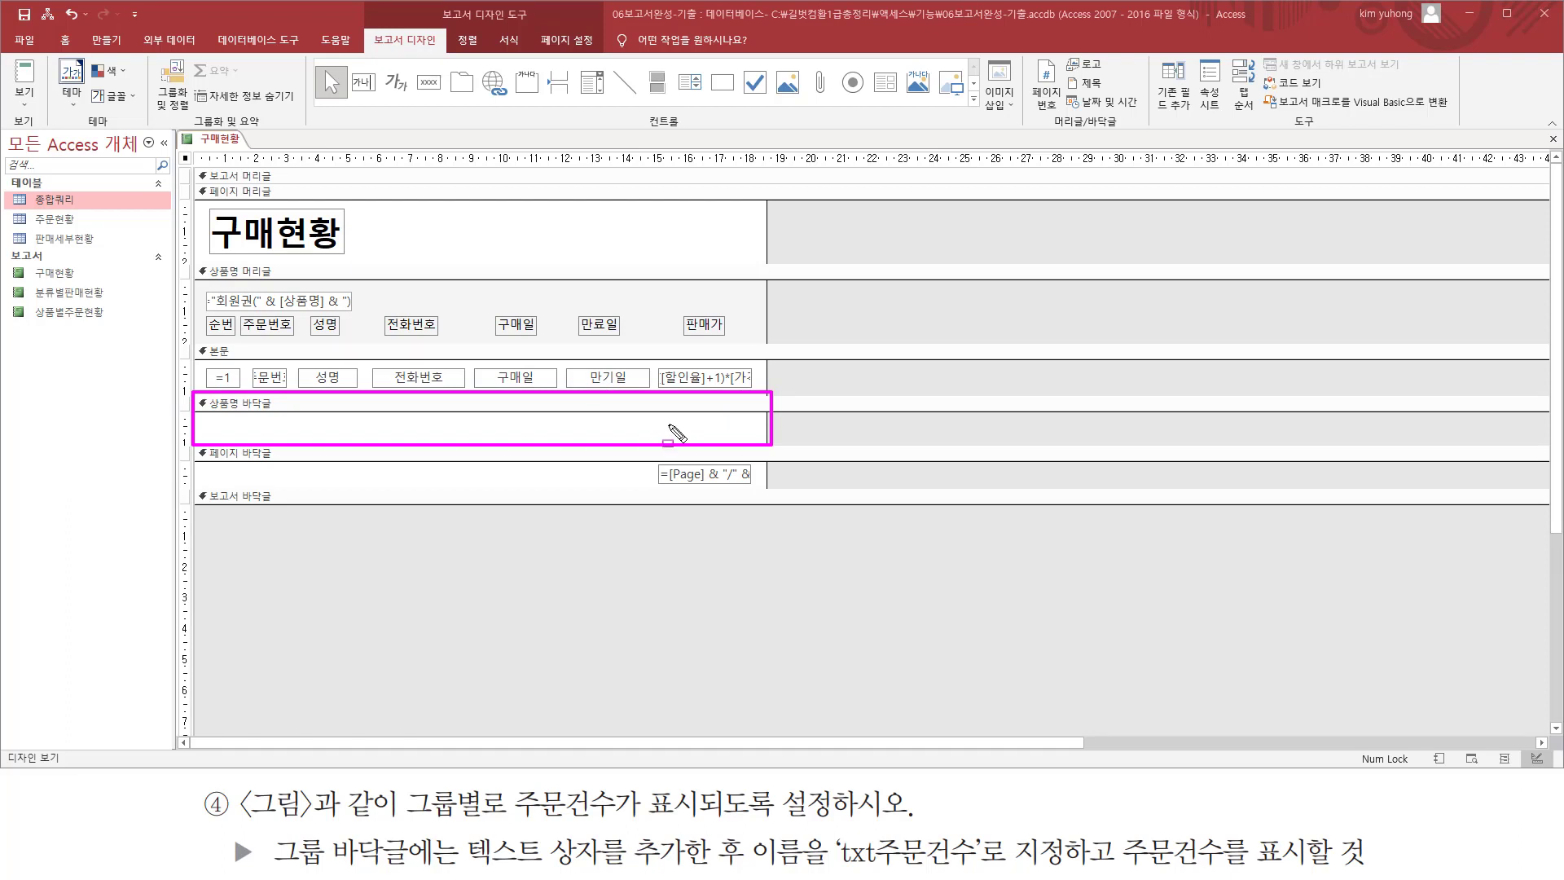
{"action": "left_click_drag", "start_coordinate": [665, 421], "coordinate": [768, 438]}
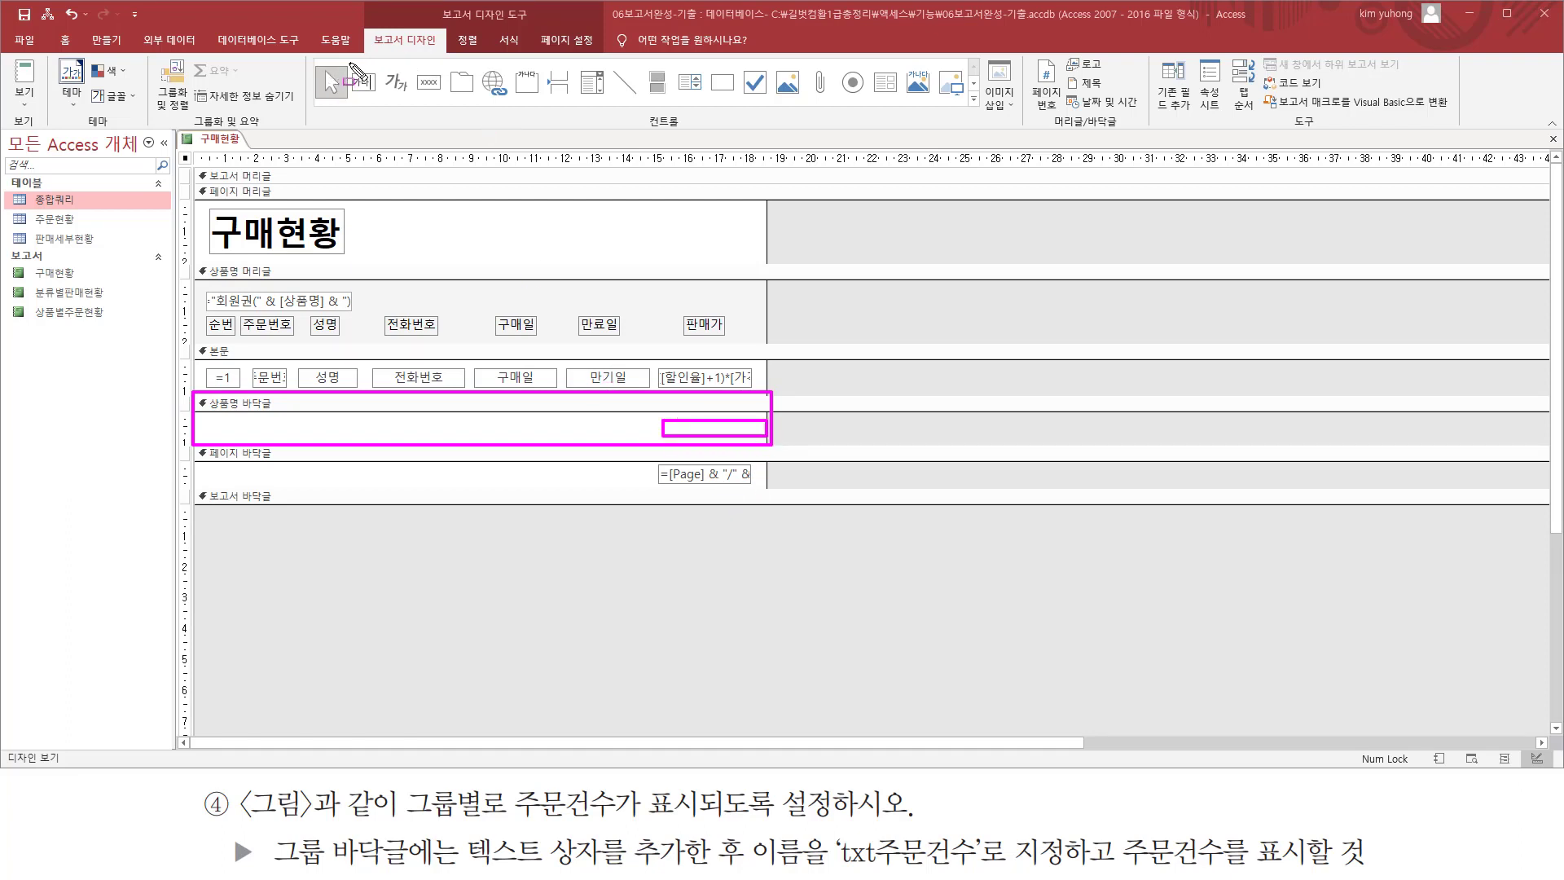
{"action": "left_click_drag", "start_coordinate": [349, 64], "coordinate": [381, 107]}
{"action": "key", "text": "Escape"}
{"action": "left_click", "coordinate": [363, 85]}
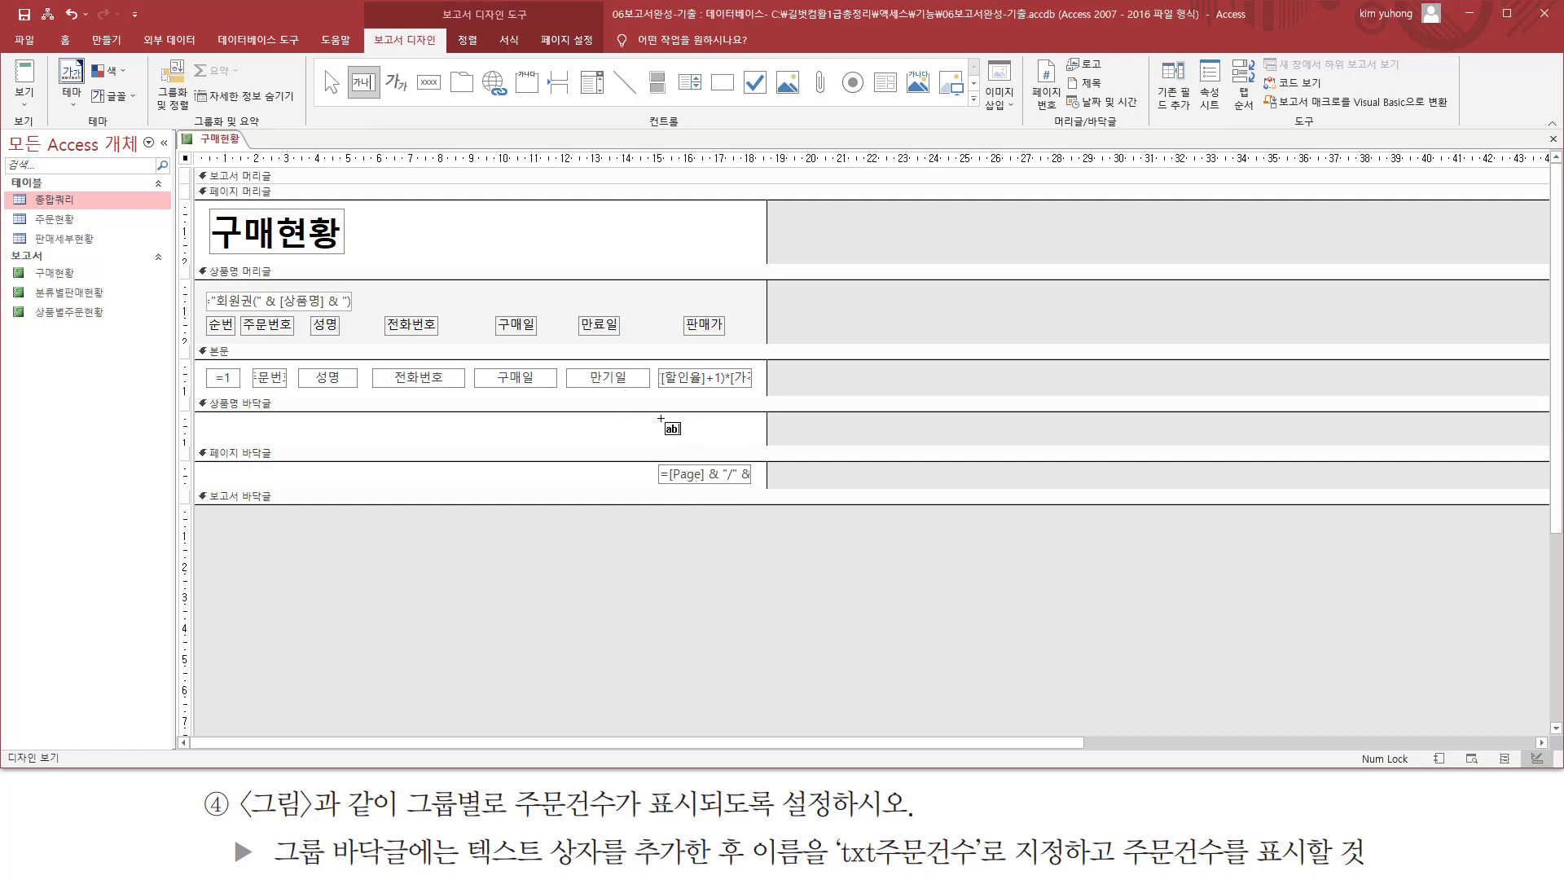
{"action": "left_click_drag", "start_coordinate": [662, 418], "coordinate": [755, 441]}
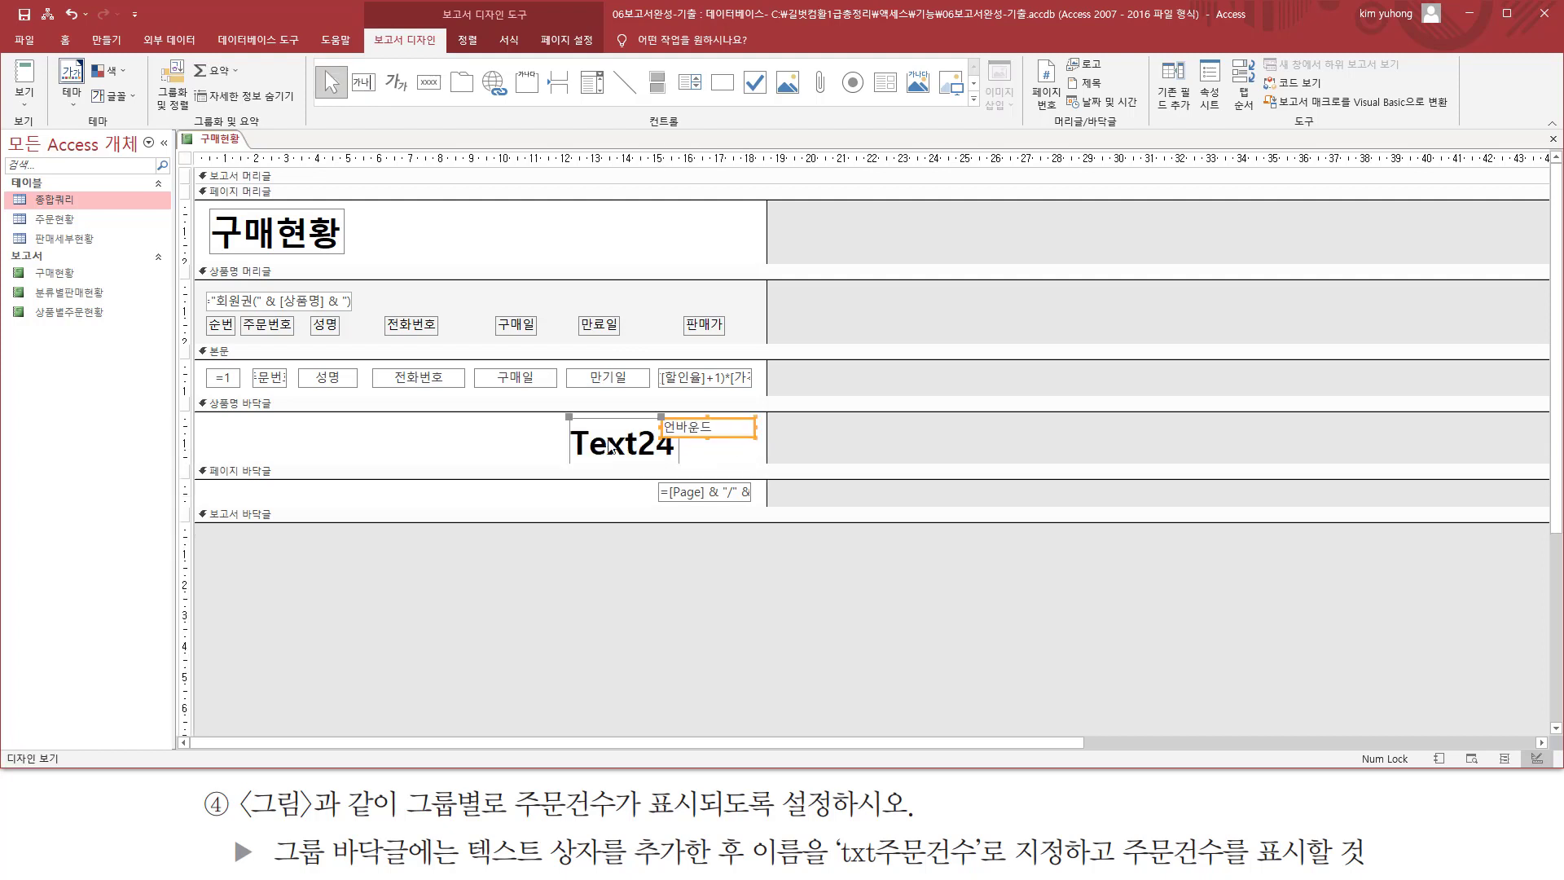
Delete the label attached to the new text box and reduce the 상품명 footer section's height to fit the box.
{"action": "left_click_drag", "start_coordinate": [572, 421], "coordinate": [668, 459]}
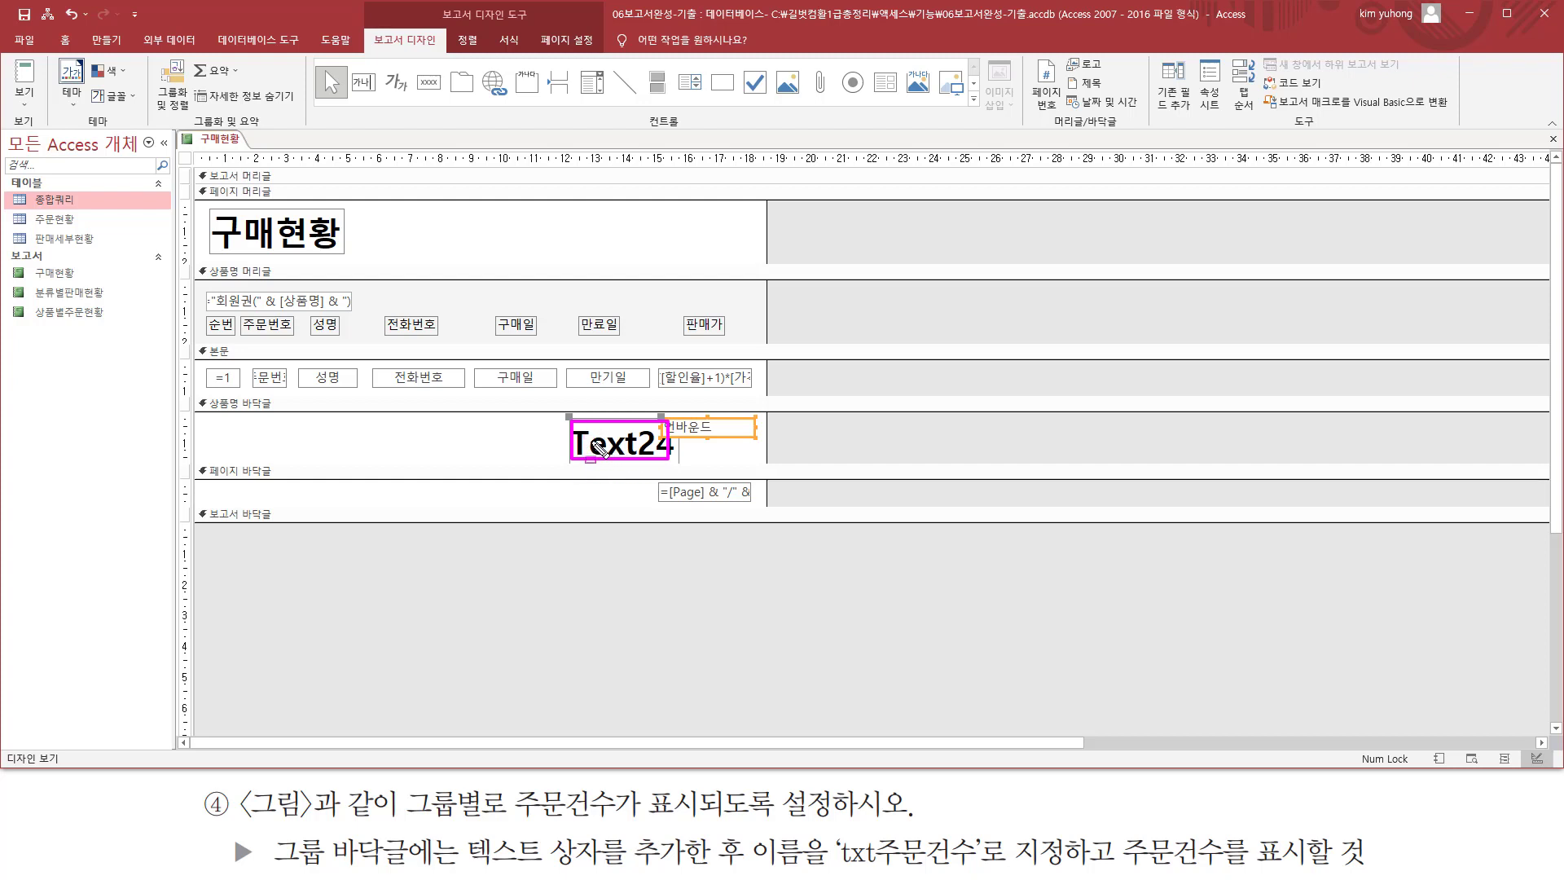
{"action": "key", "text": "Escape"}
{"action": "left_click", "coordinate": [545, 437]}
{"action": "left_click", "coordinate": [579, 427]}
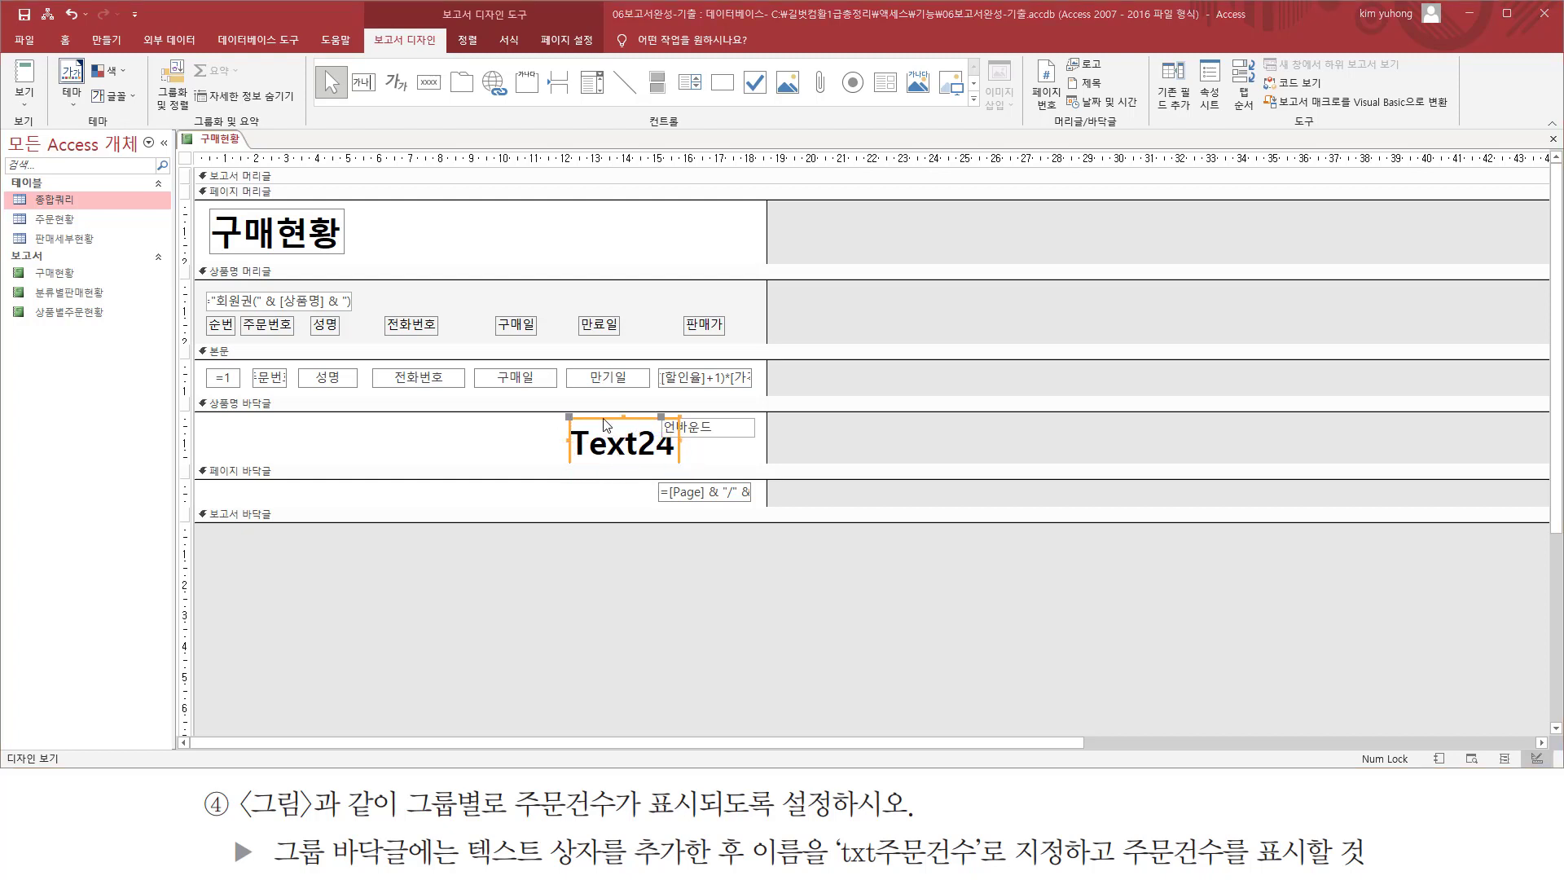
{"action": "key", "text": "Delete"}
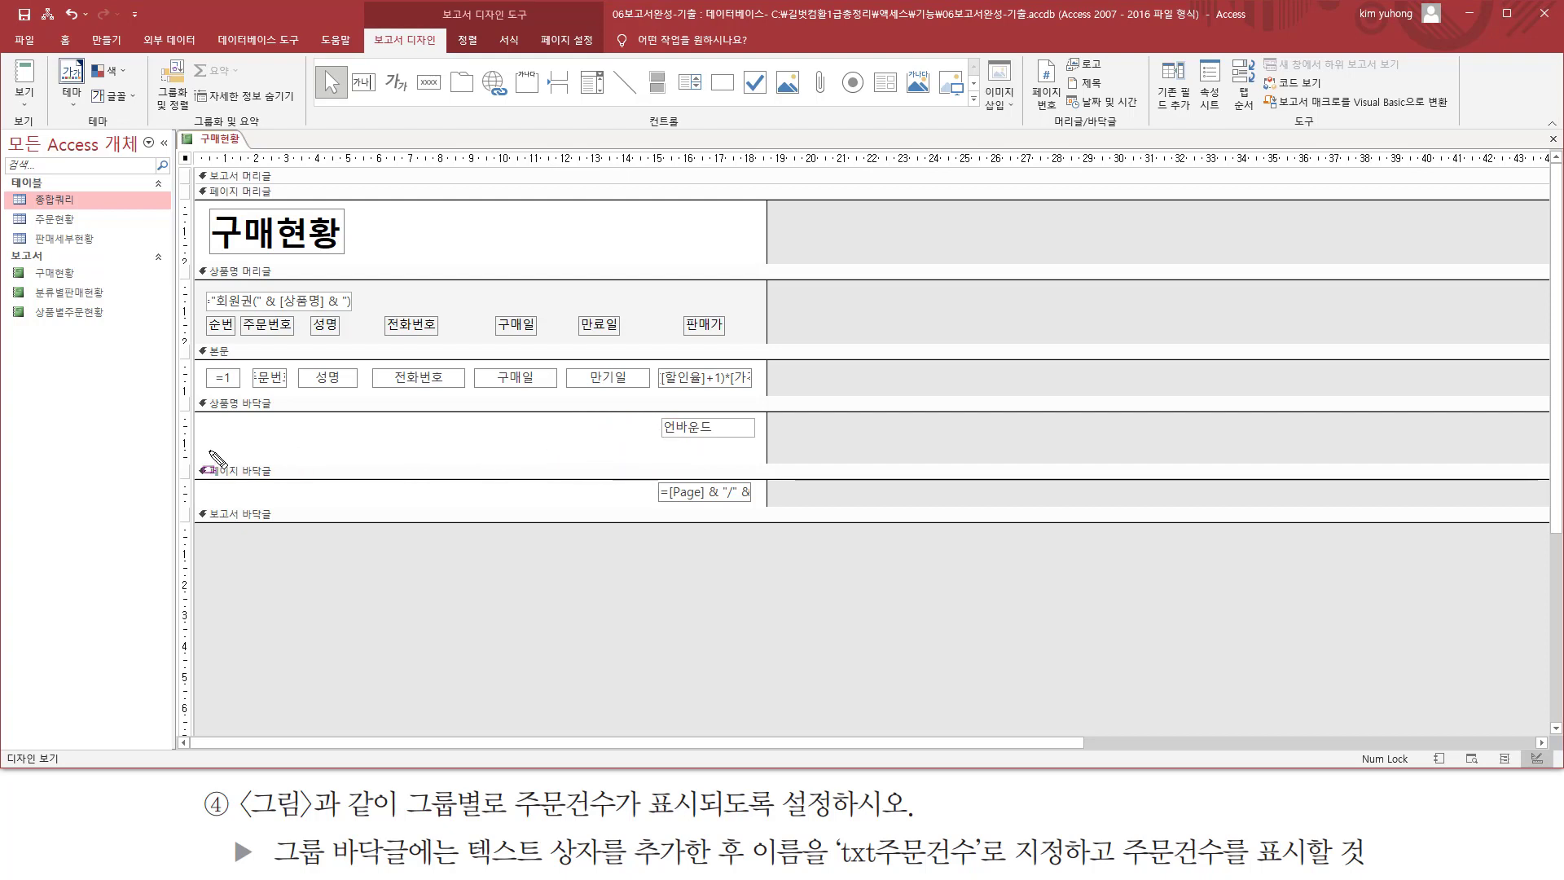
{"action": "mouse_move", "coordinate": [203, 444]}
{"action": "left_mouse_down"}
{"action": "mouse_move", "coordinate": [784, 463]}
{"action": "mouse_move", "coordinate": [750, 445]}
{"action": "left_mouse_up"}
{"action": "key", "text": "Escape"}
{"action": "left_click", "coordinate": [761, 464]}
Set the 컨트롤 원본 property of the 상품명 footer text box to ="총 주문 건수 : " & Count(*).
{"action": "left_click", "coordinate": [718, 436]}
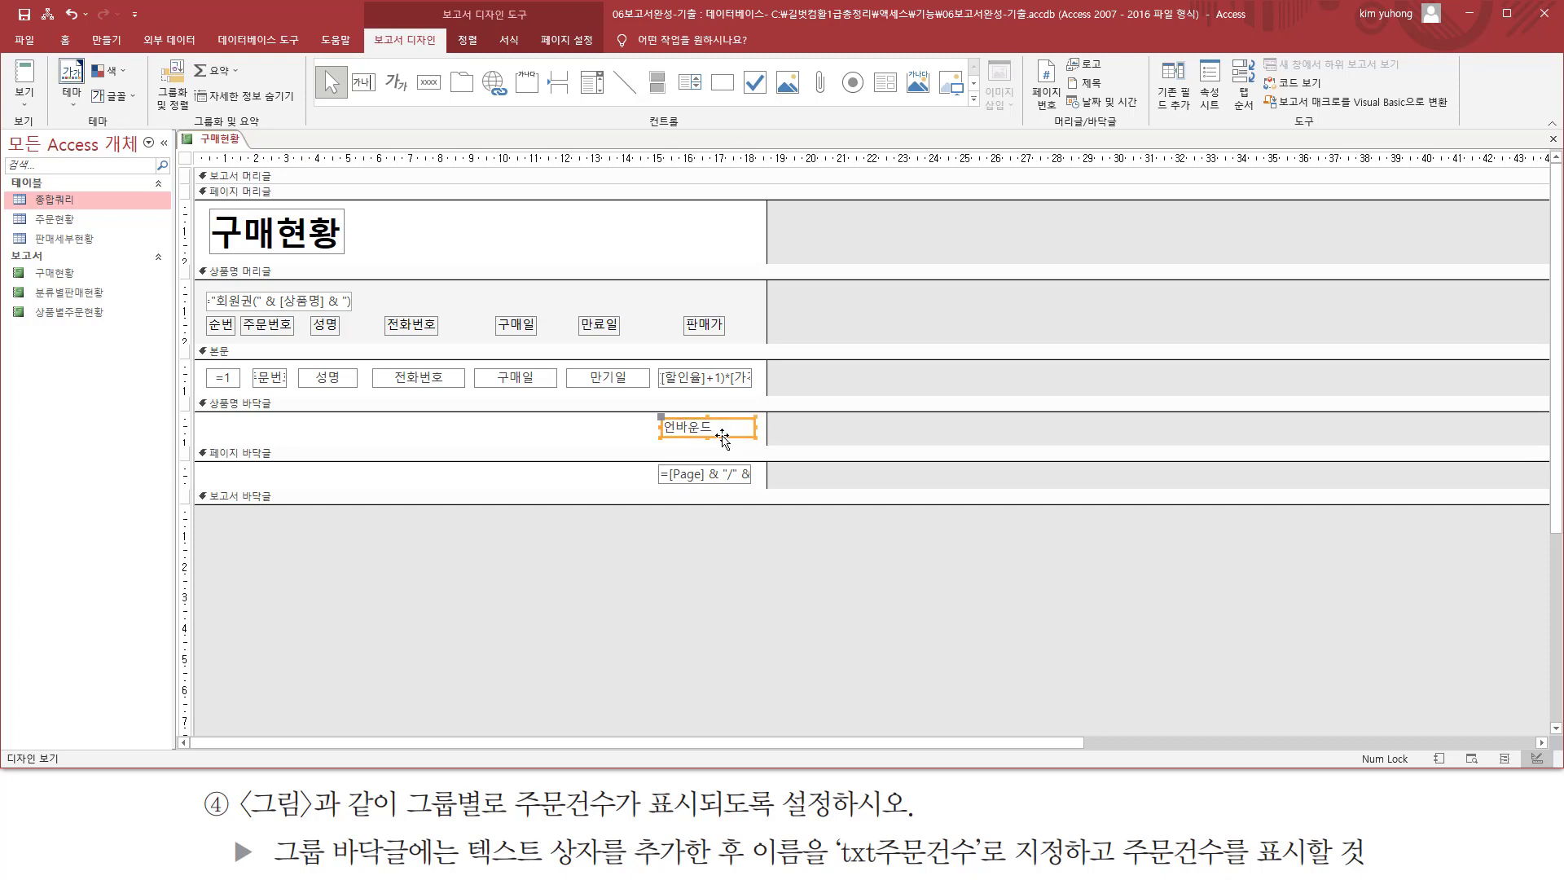
{"action": "key", "text": "F4"}
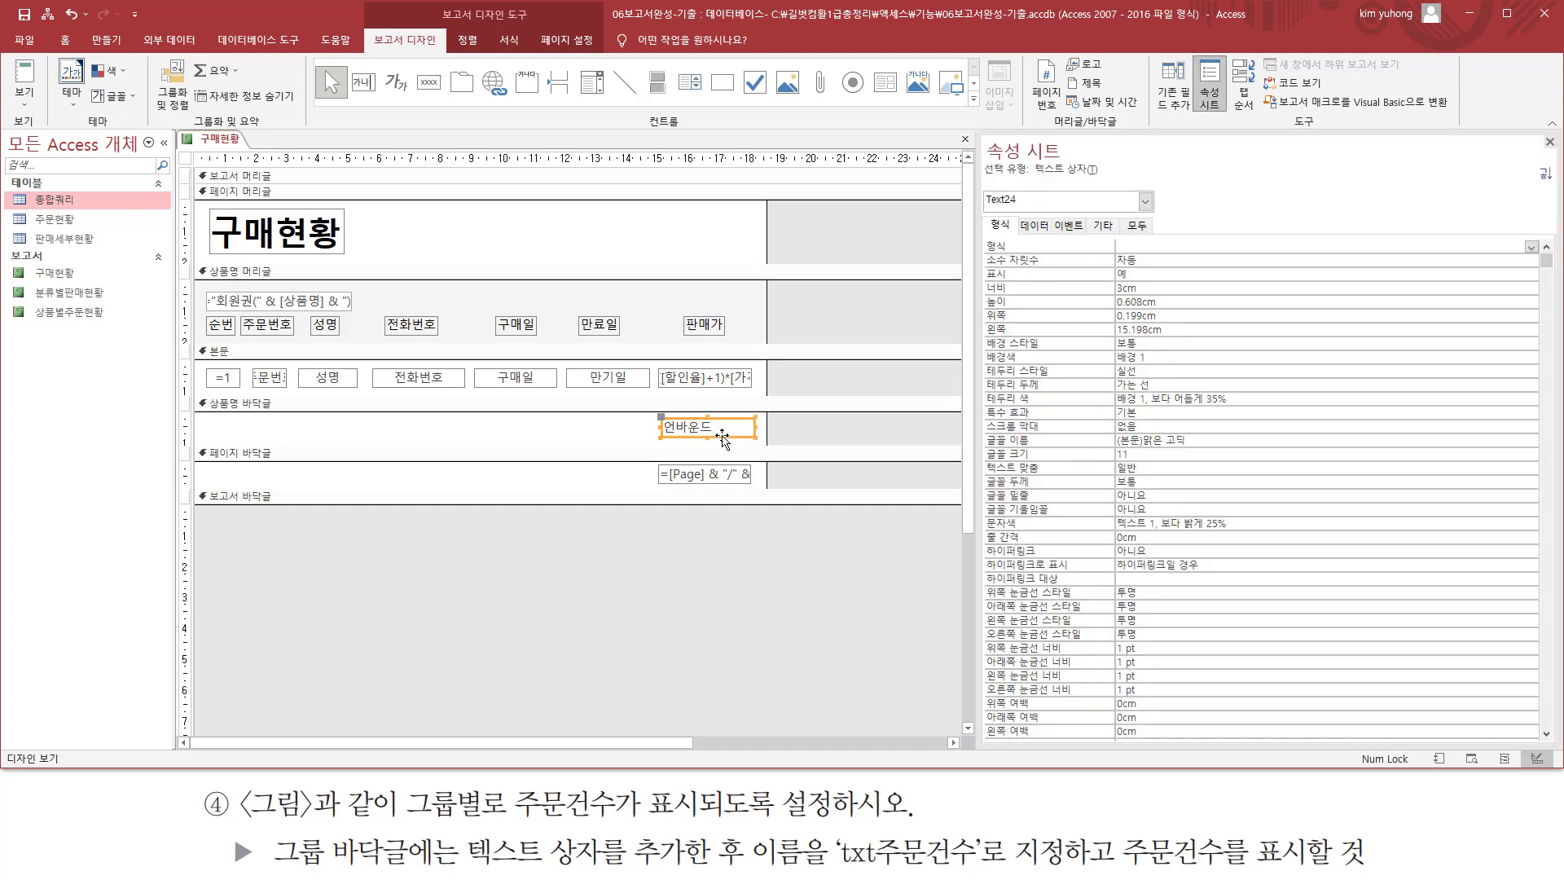
{"action": "left_click", "coordinate": [1037, 227]}
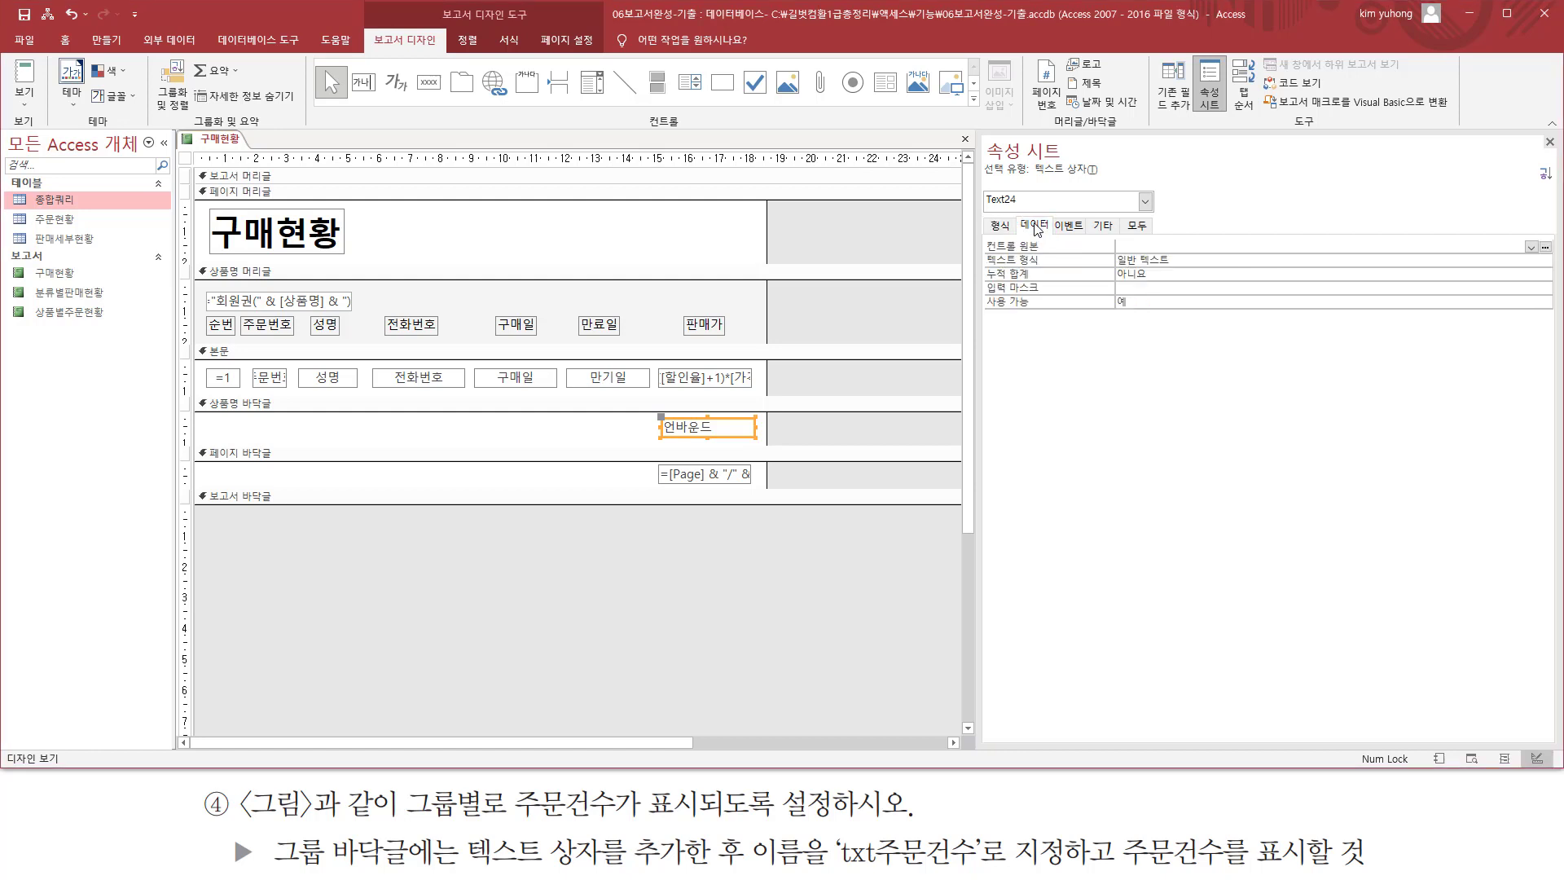
{"action": "left_click", "coordinate": [1133, 245]}
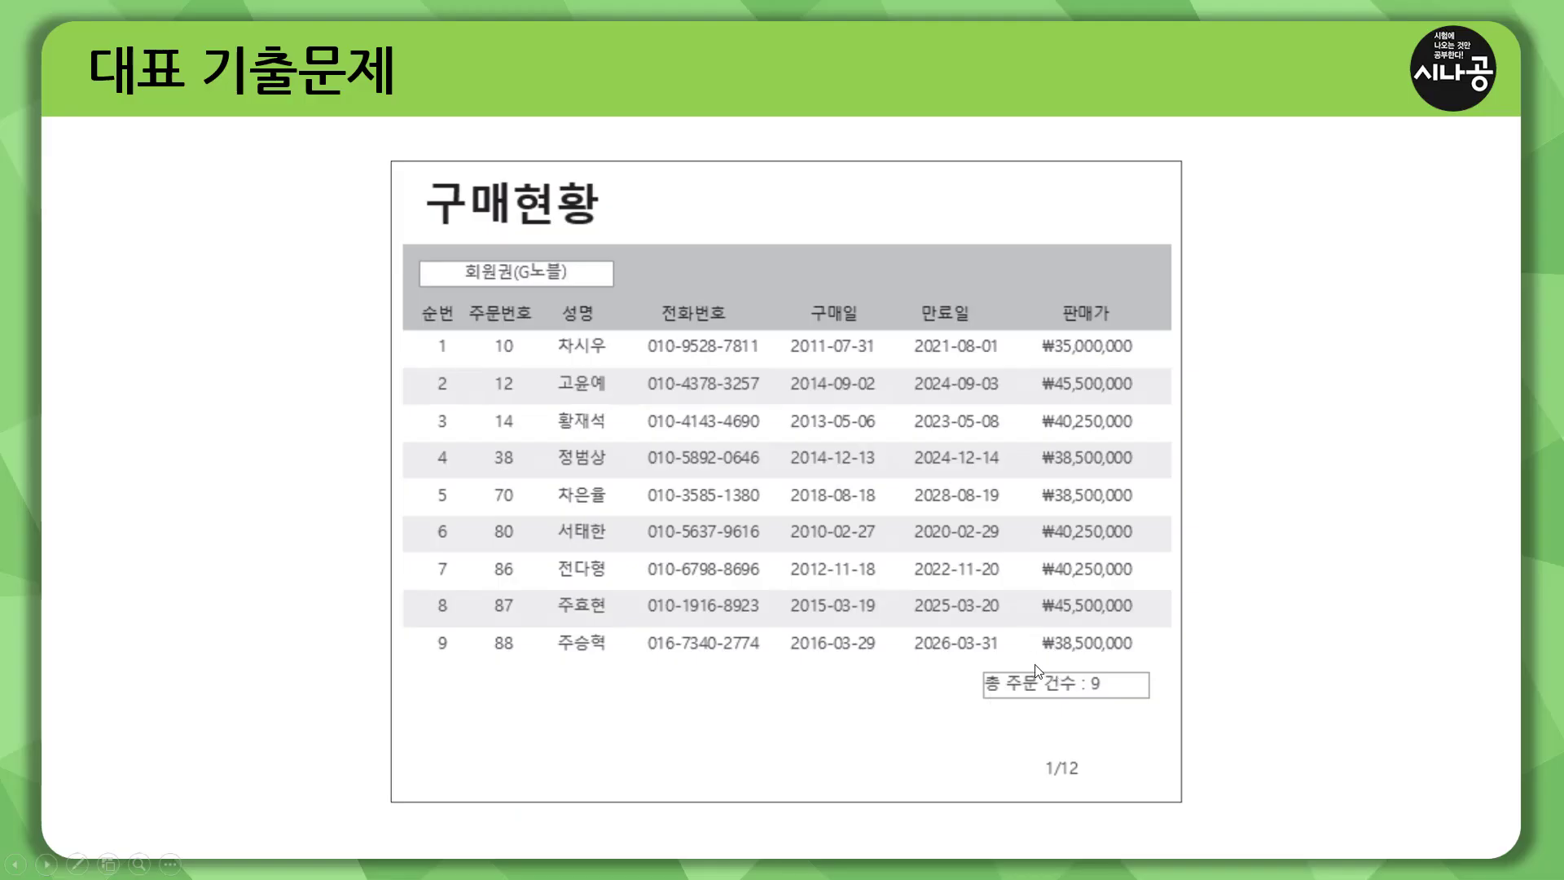
{"action": "key", "text": "ctrl+2"}
{"action": "left_click_drag", "start_coordinate": [978, 668], "coordinate": [1158, 704]}
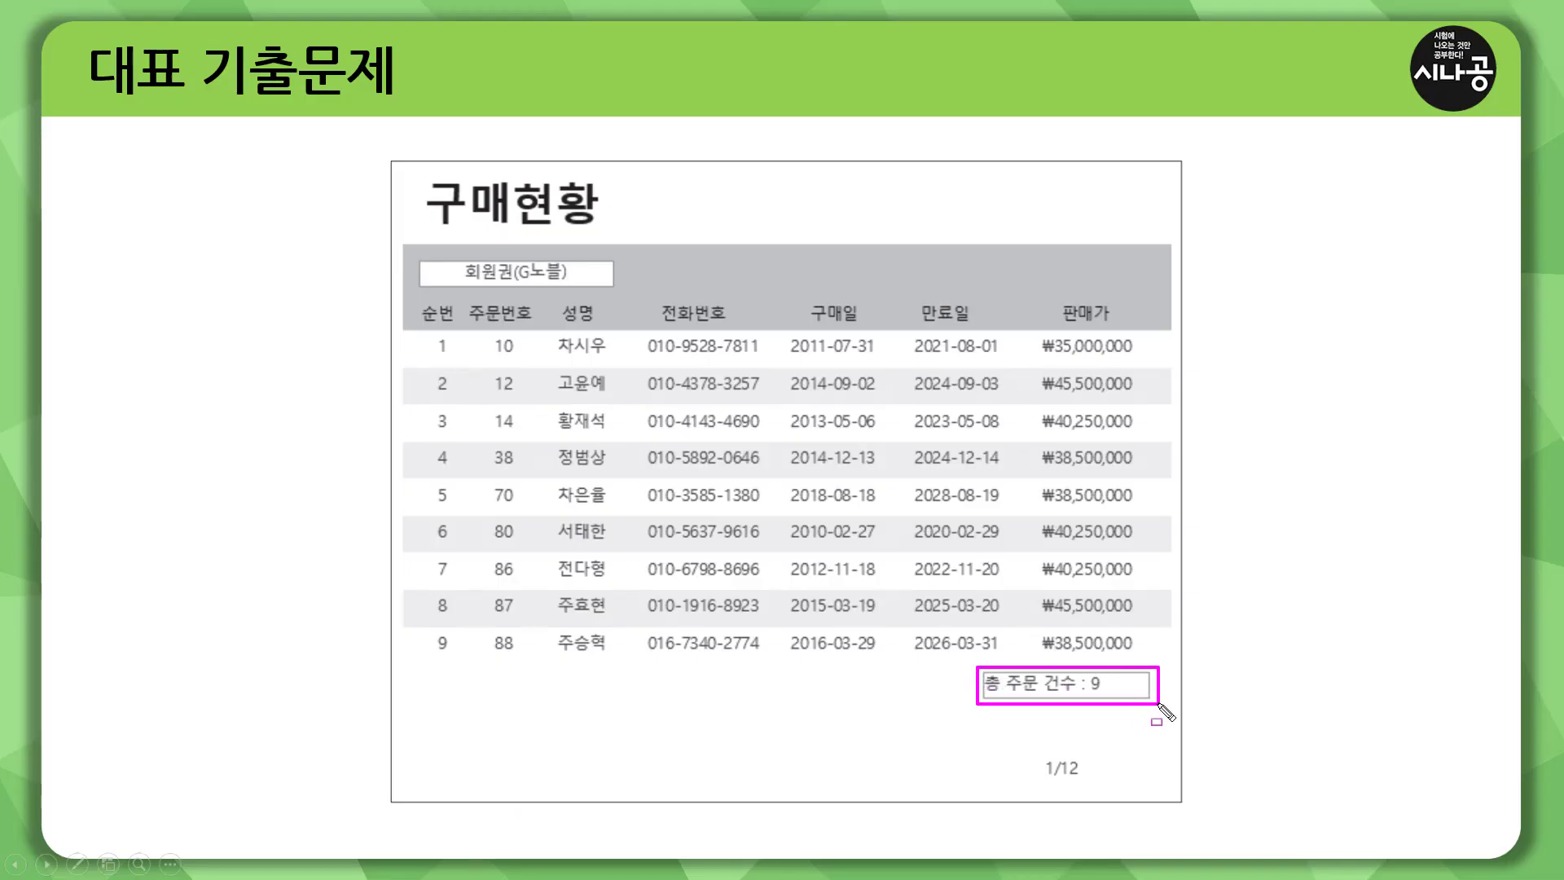
{"action": "mouse_move", "coordinate": [985, 694]}
{"action": "left_mouse_down"}
{"action": "mouse_move", "coordinate": [1093, 695]}
{"action": "mouse_move", "coordinate": [1104, 673]}
{"action": "mouse_move", "coordinate": [1090, 691]}
{"action": "mouse_move", "coordinate": [1104, 694]}
{"action": "left_mouse_up"}
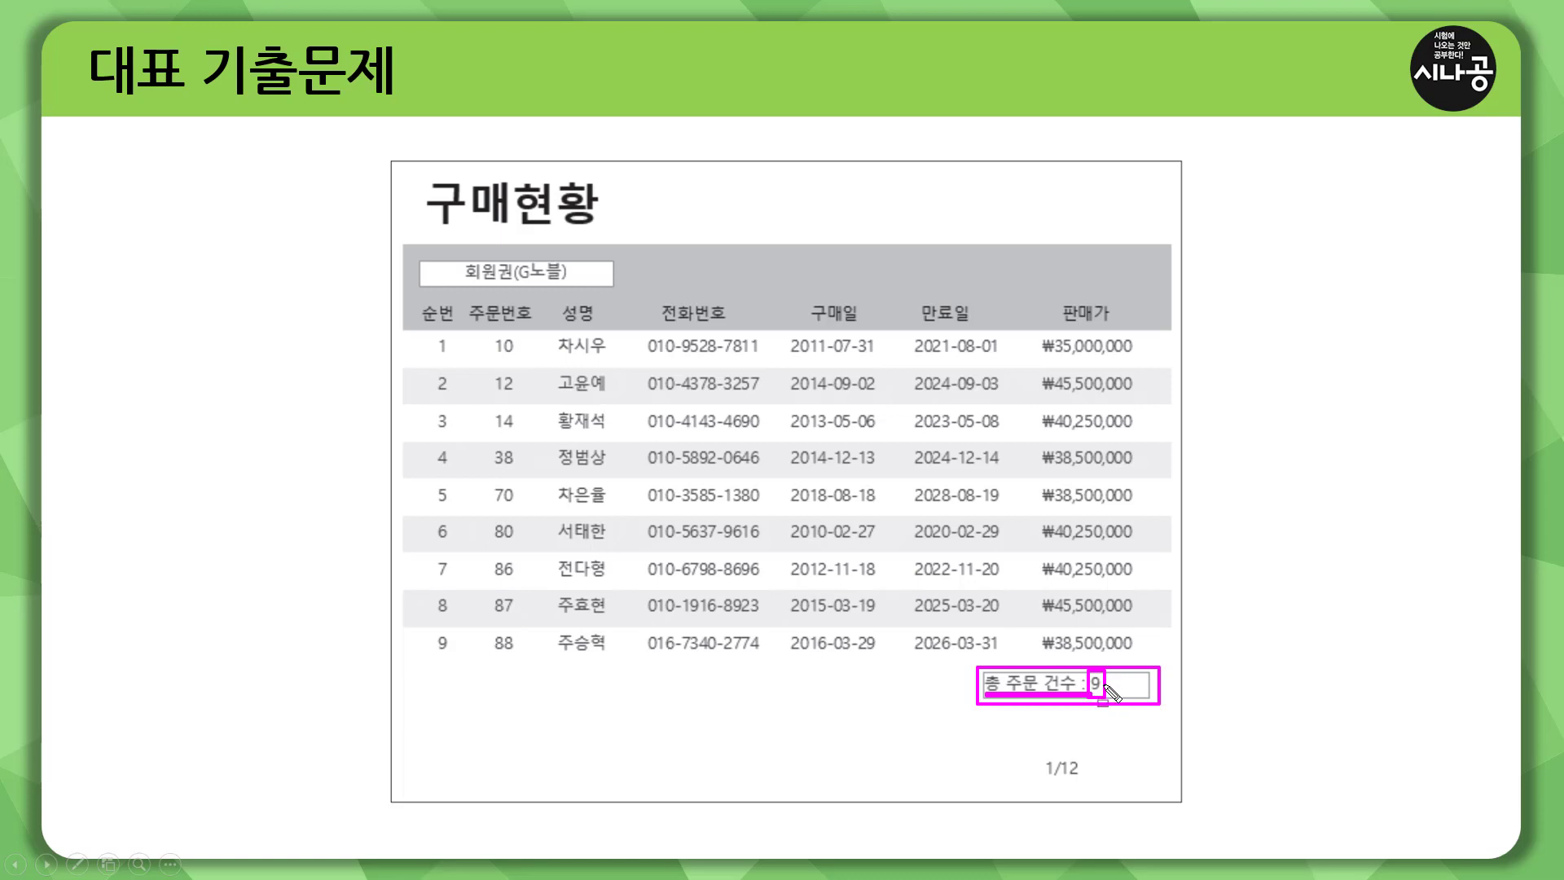
{"action": "key", "text": "e"}
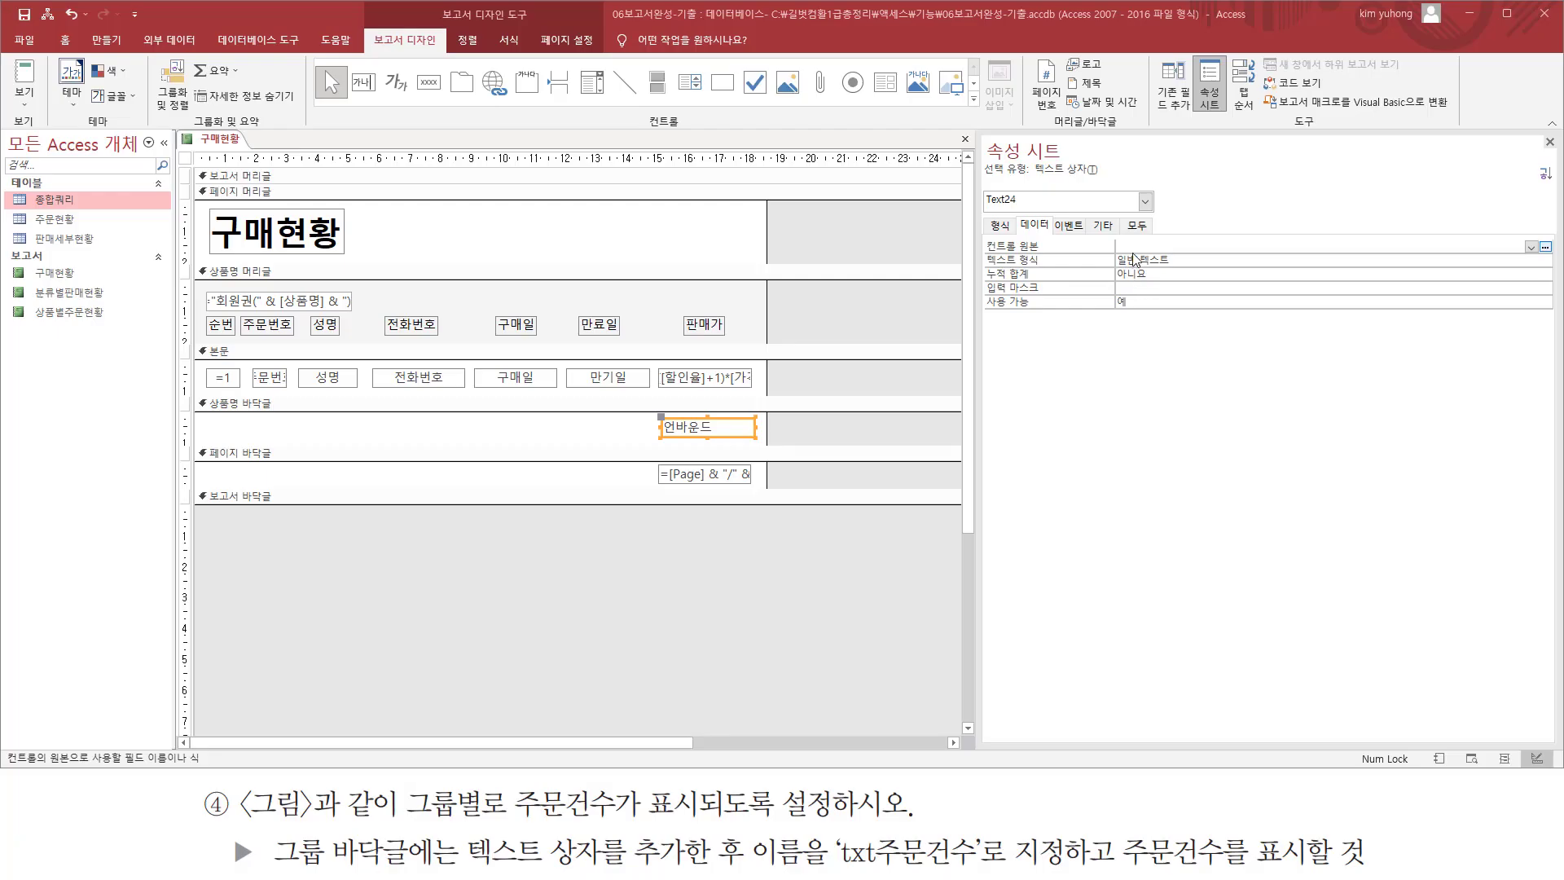
{"action": "left_click", "coordinate": [1145, 245]}
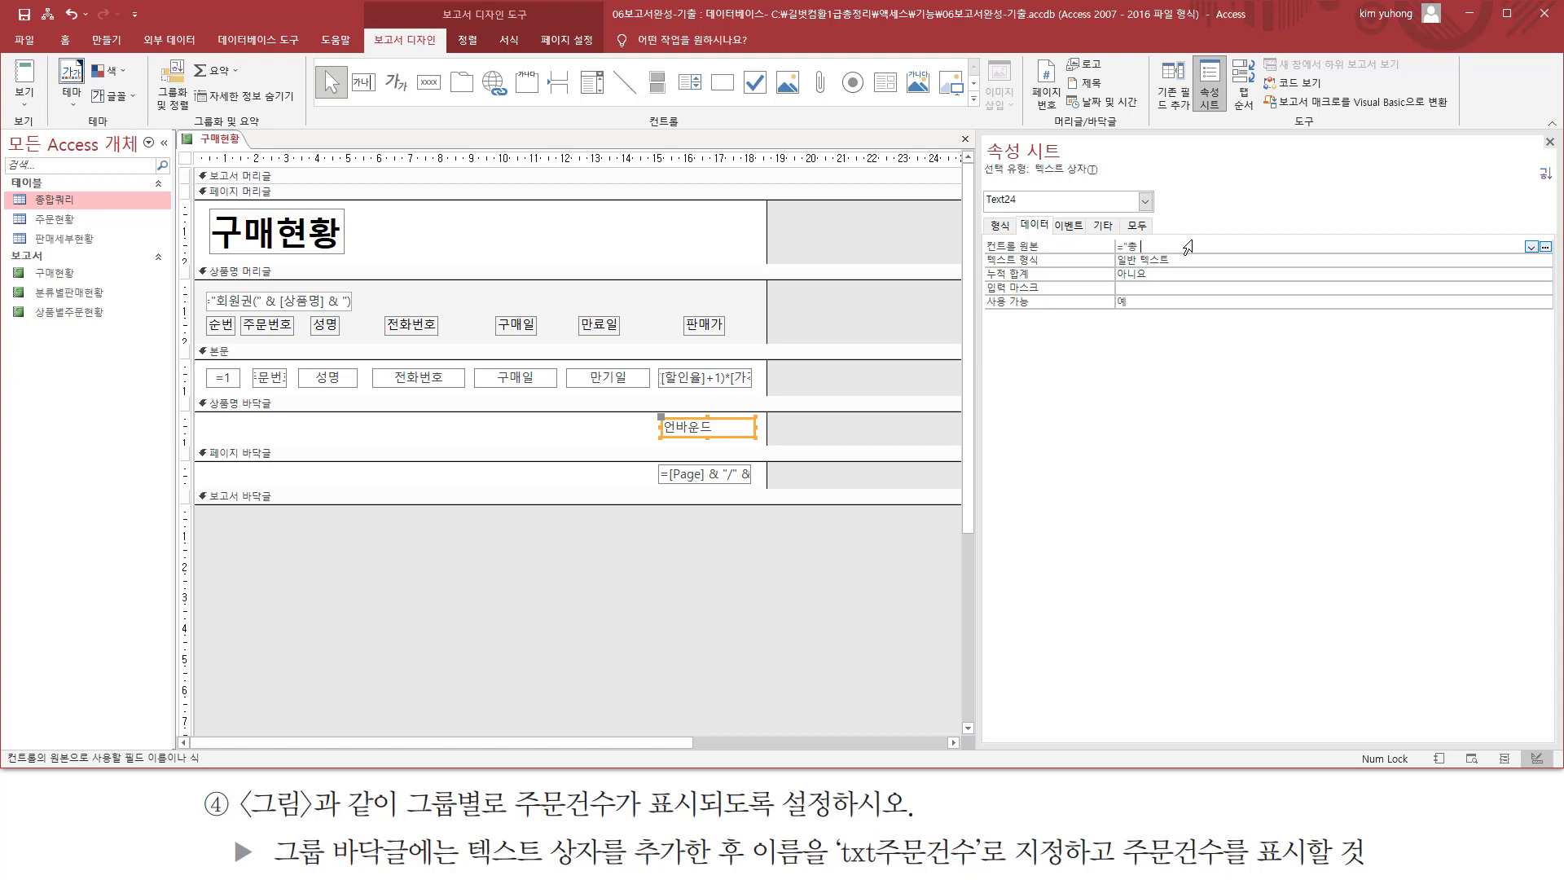
{"action": "type", "text": "=\"총 주문 건수 : \" & count"}
{"action": "type", "text": "("}
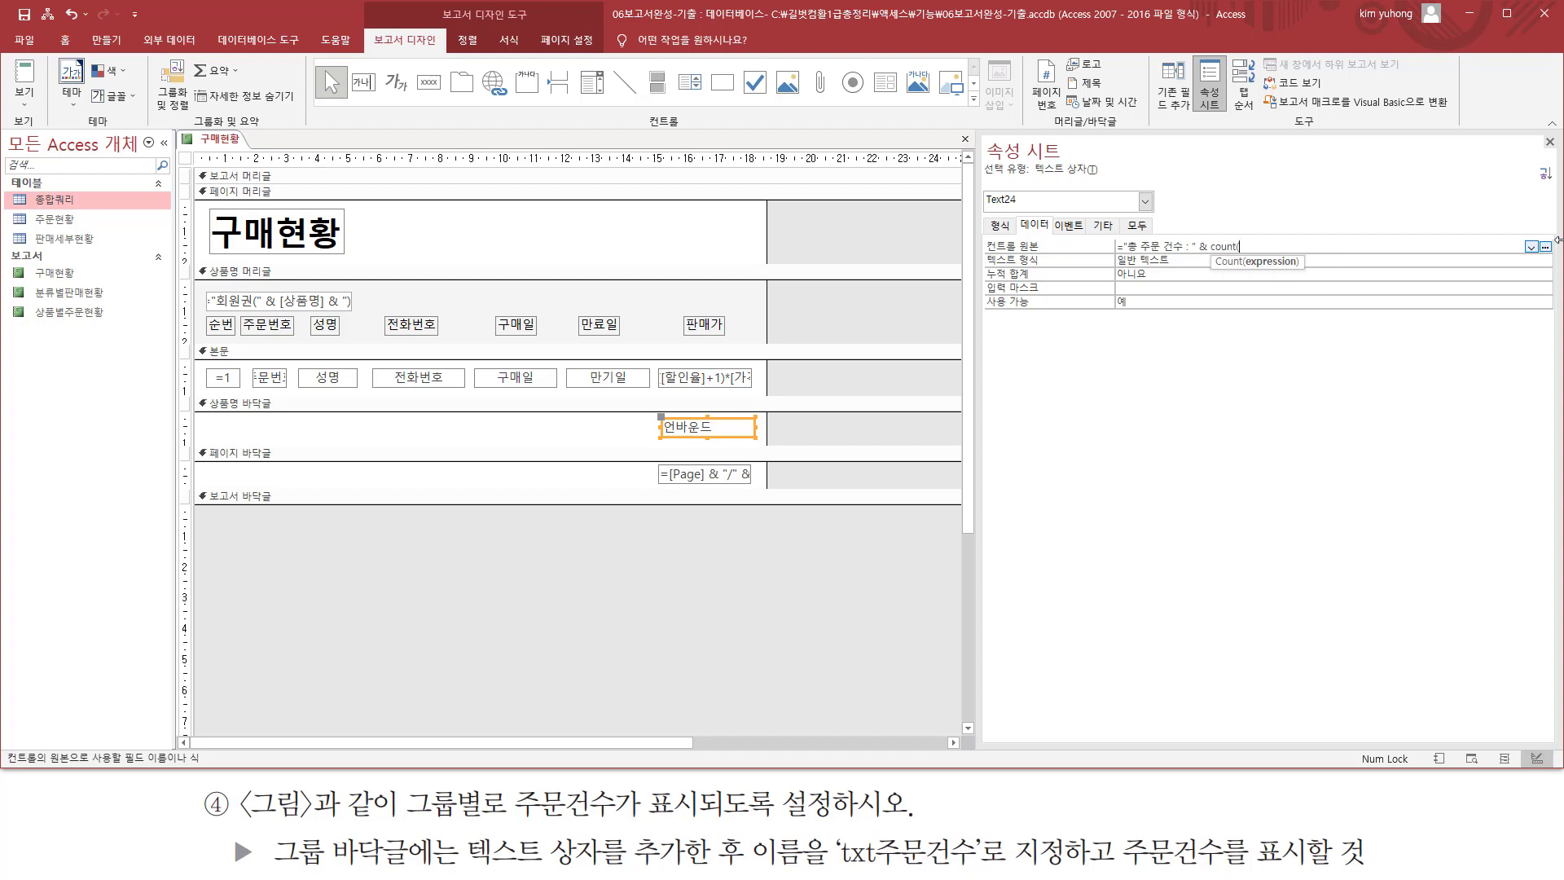
{"action": "type", "text": "*)"}
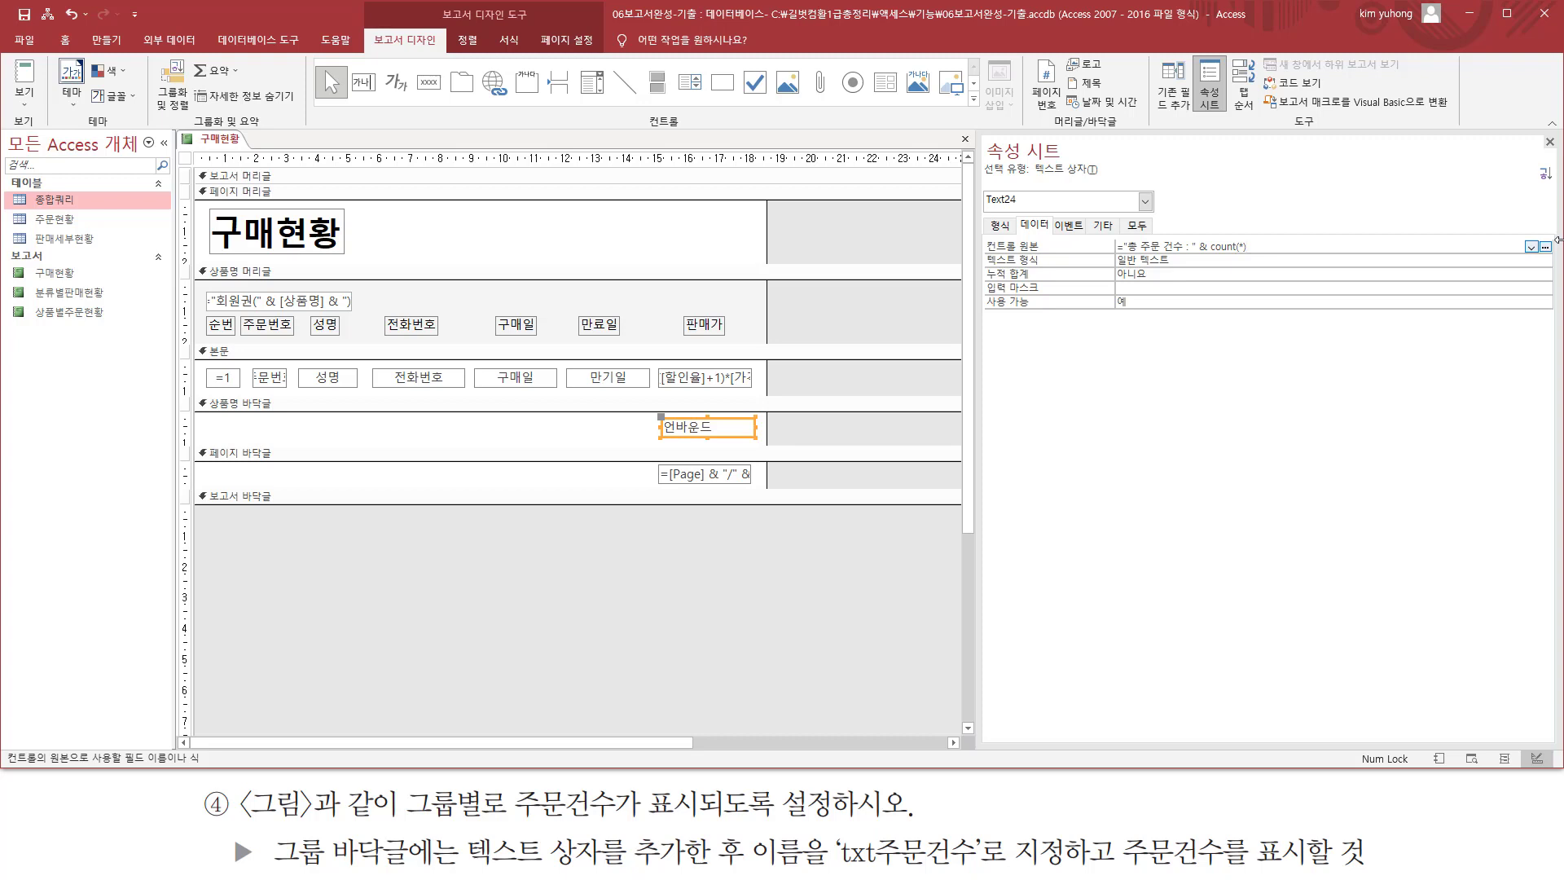
{"action": "key", "text": "Return"}
{"action": "key", "text": "Return"}
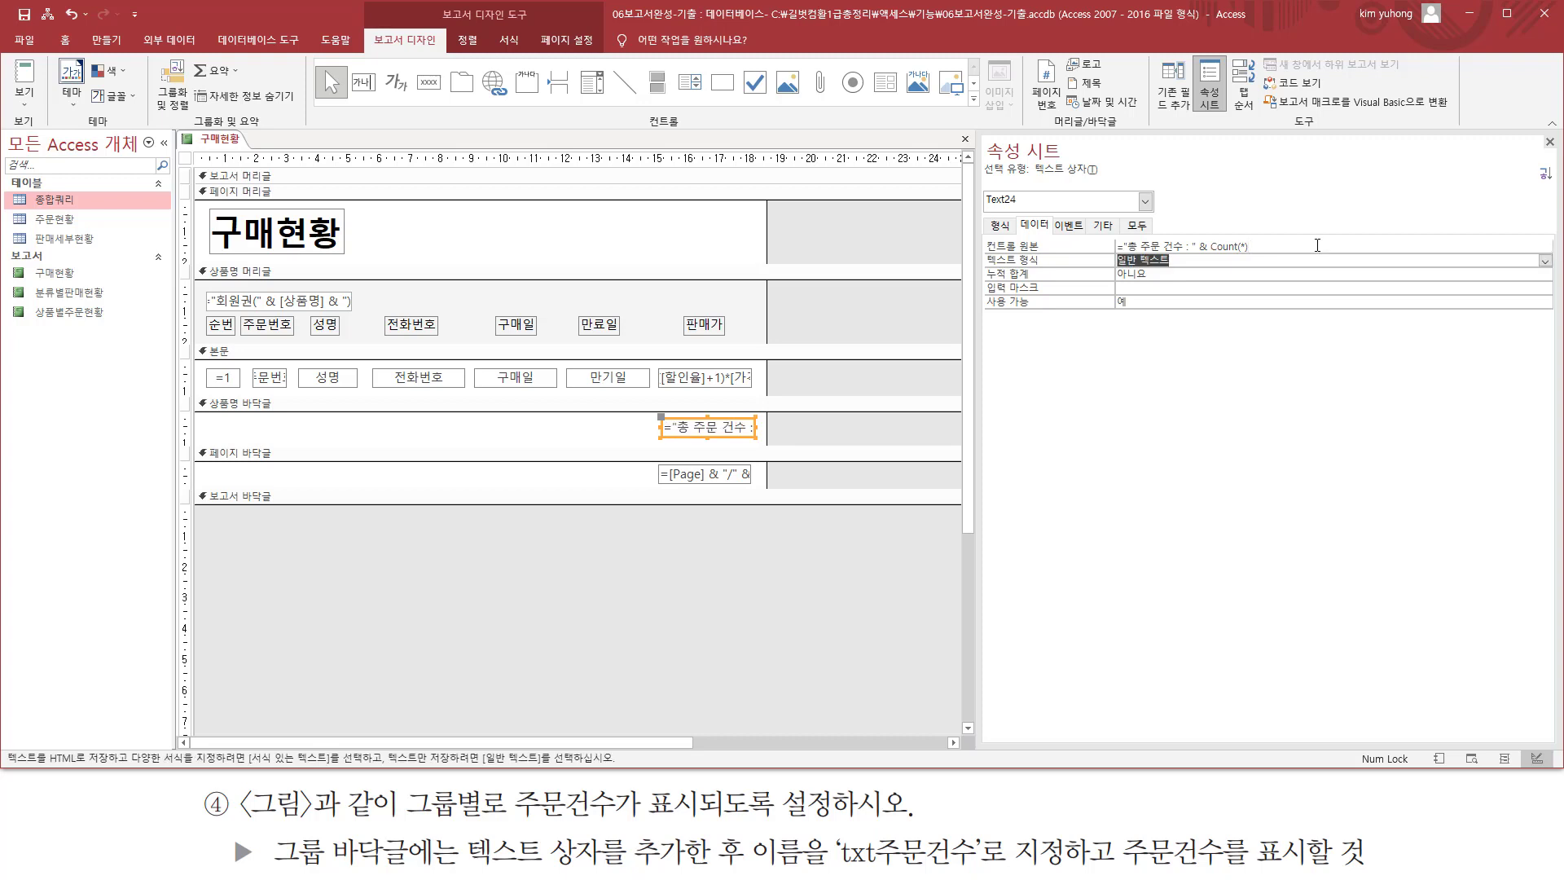
{"action": "key", "text": "Up"}
Name the 상품명 footer text box txt주문건수 and close the property sheet.
{"action": "left_click_drag", "start_coordinate": [461, 870], "coordinate": [991, 872]}
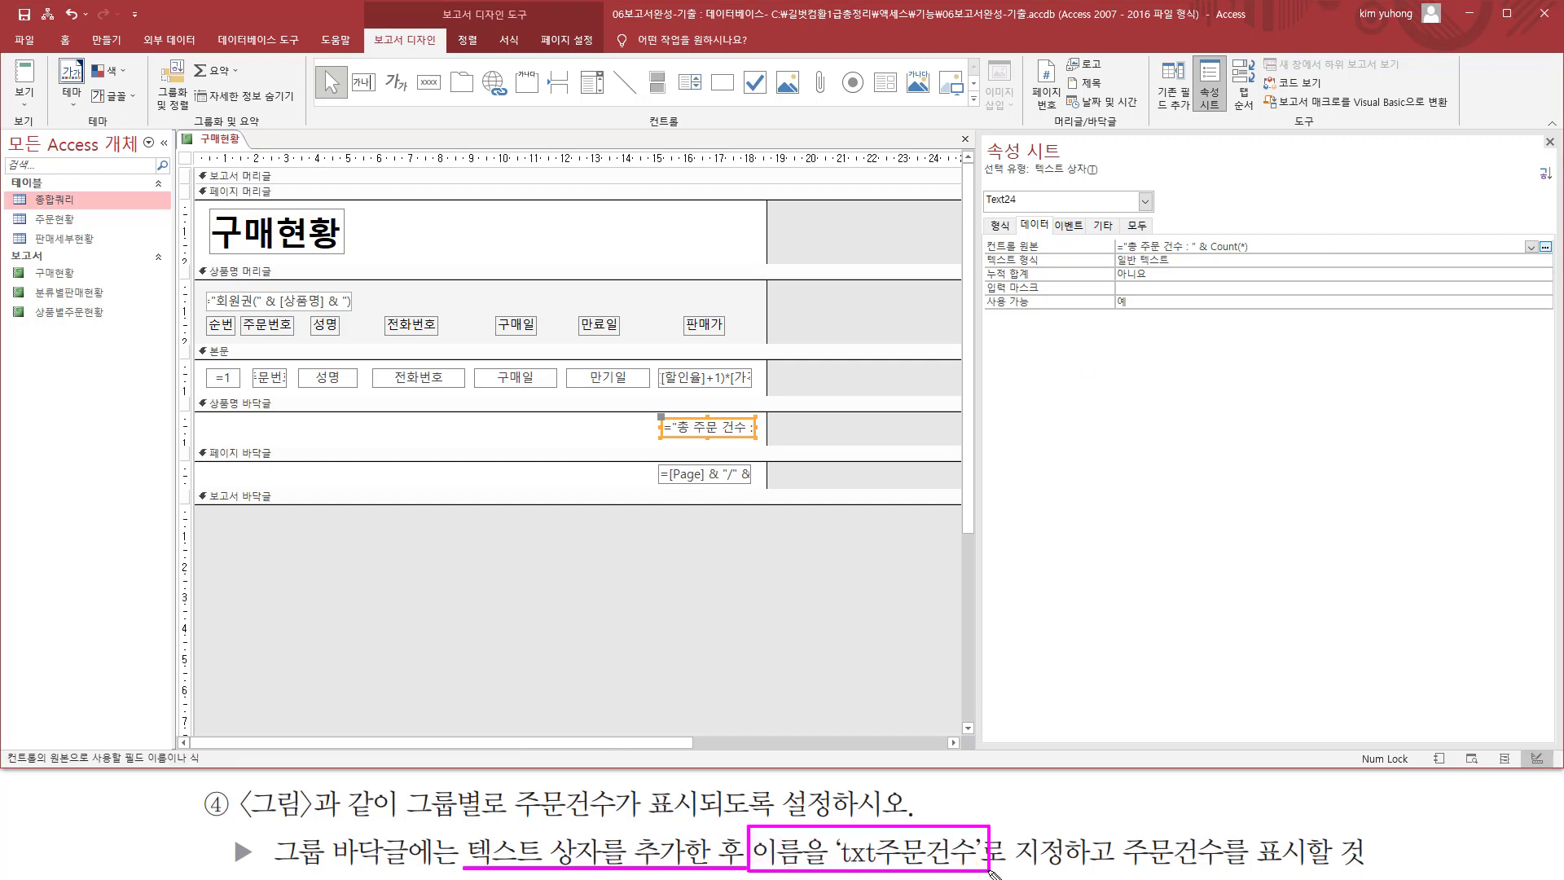
{"action": "key", "text": "Escape"}
{"action": "left_click", "coordinate": [1104, 225]}
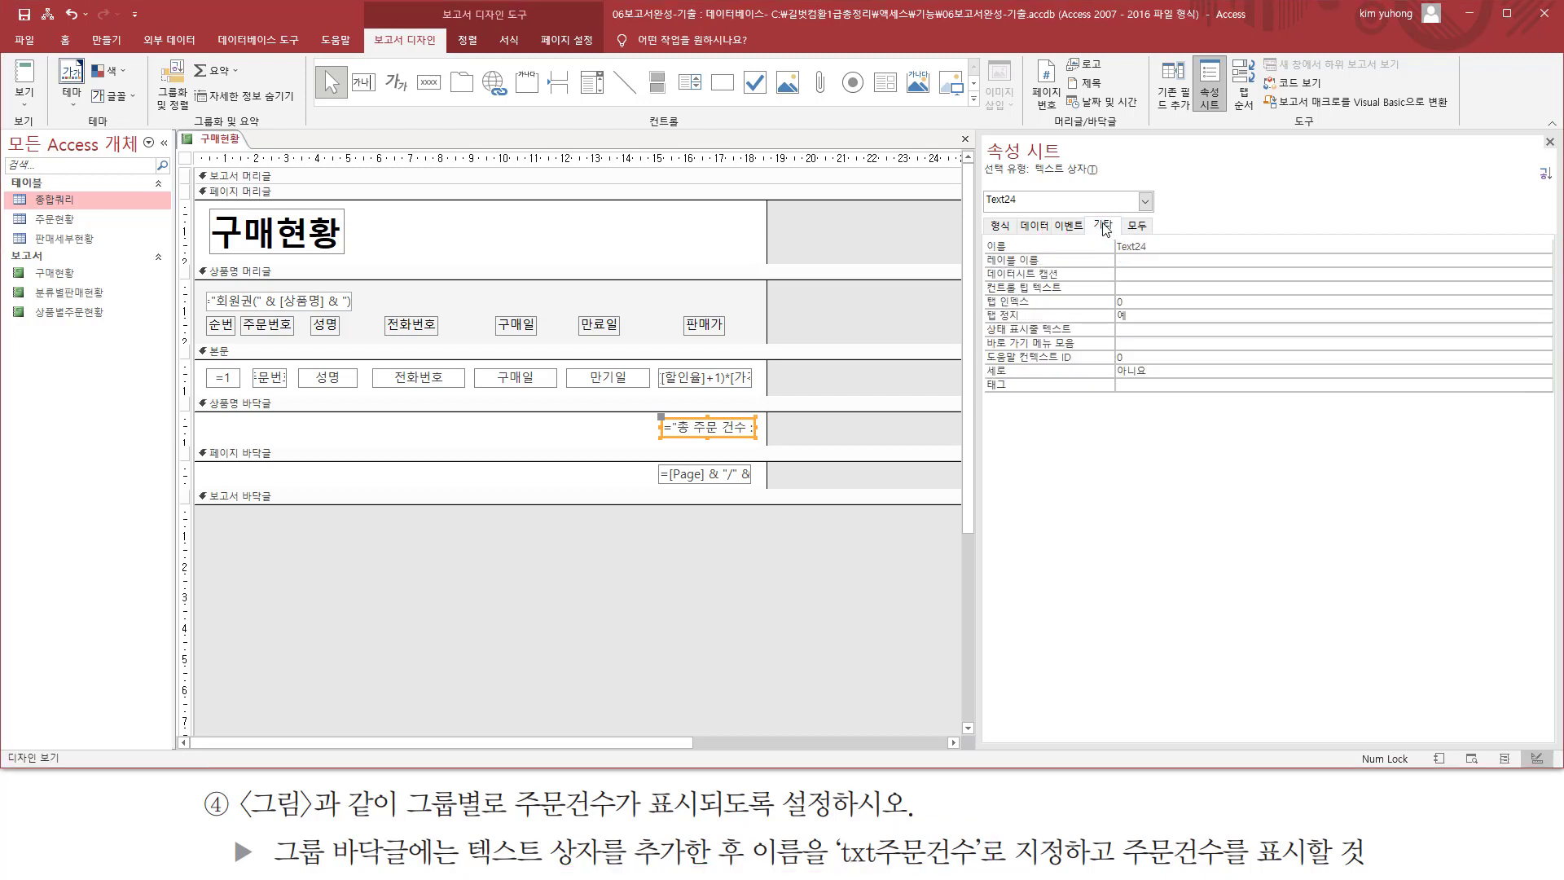
{"action": "mouse_move", "coordinate": [981, 235]}
{"action": "left_mouse_down"}
{"action": "mouse_move", "coordinate": [1202, 256]}
{"action": "mouse_move", "coordinate": [1182, 274]}
{"action": "left_mouse_up"}
{"action": "key", "text": "Escape"}
{"action": "left_click", "coordinate": [1188, 243]}
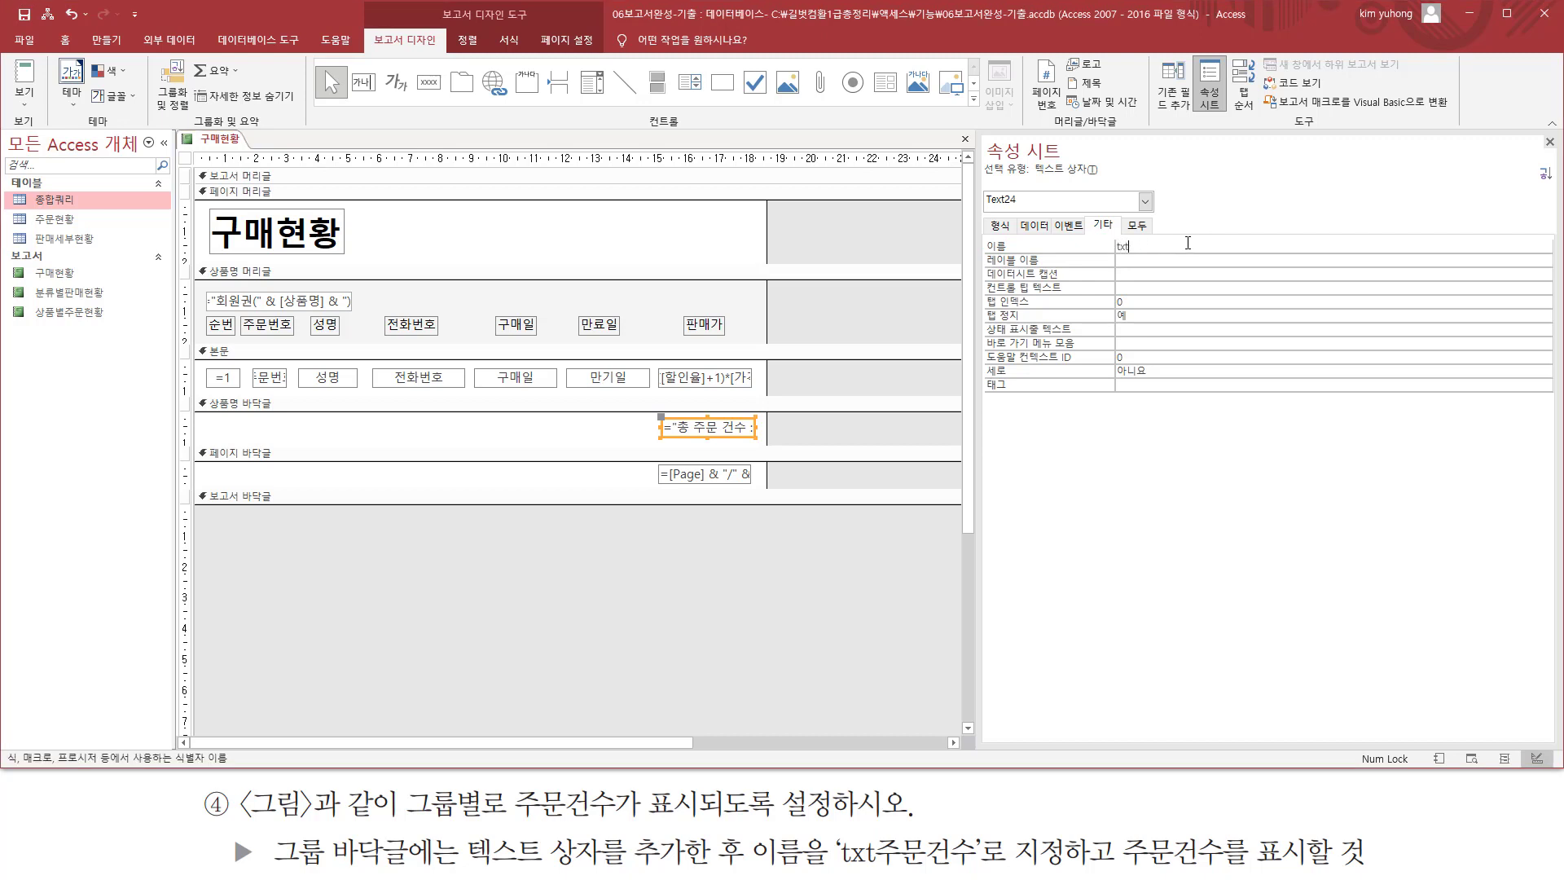
{"action": "type", "text": "txt주문건수"}
{"action": "key", "text": "Return"}
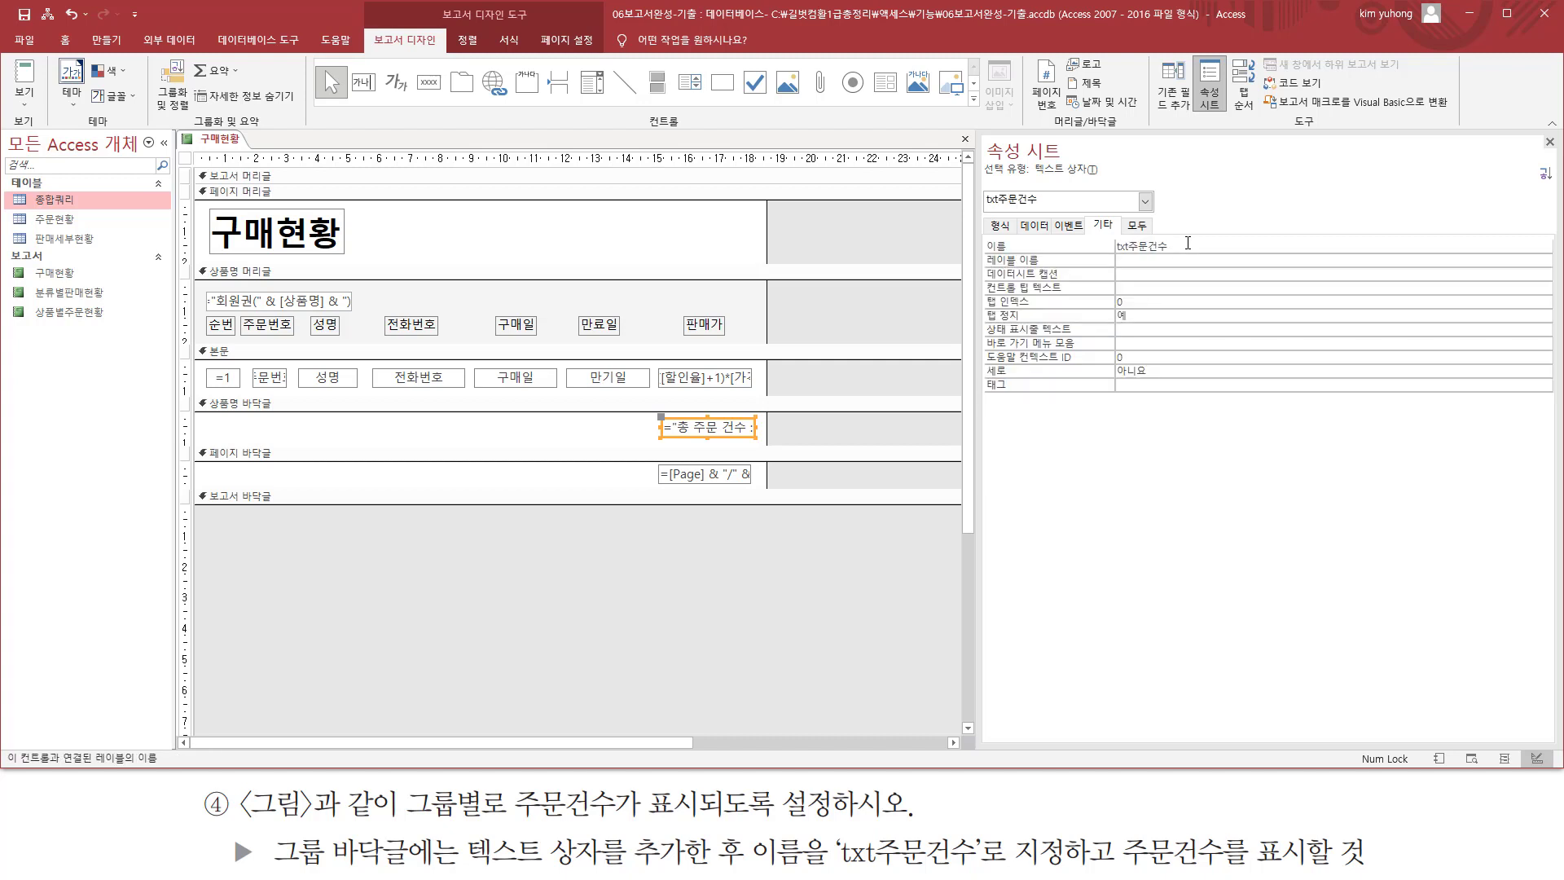
{"action": "left_click", "coordinate": [1550, 142]}
Check the product name and order count of each group on the first two pages of the print preview.
{"action": "left_click", "coordinate": [24, 96]}
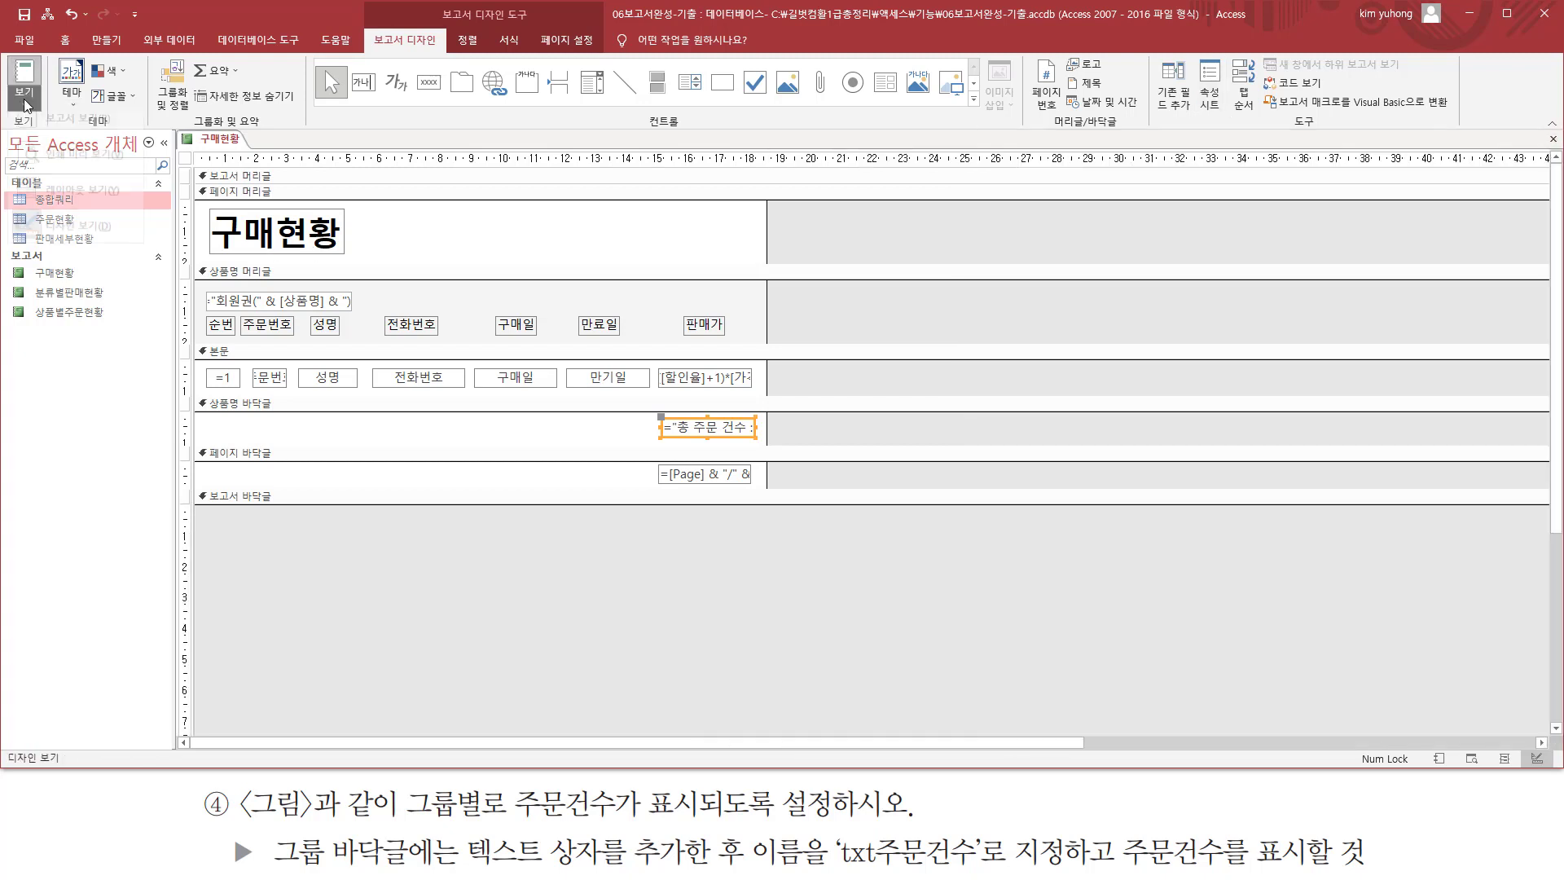
{"action": "left_click", "coordinate": [82, 168]}
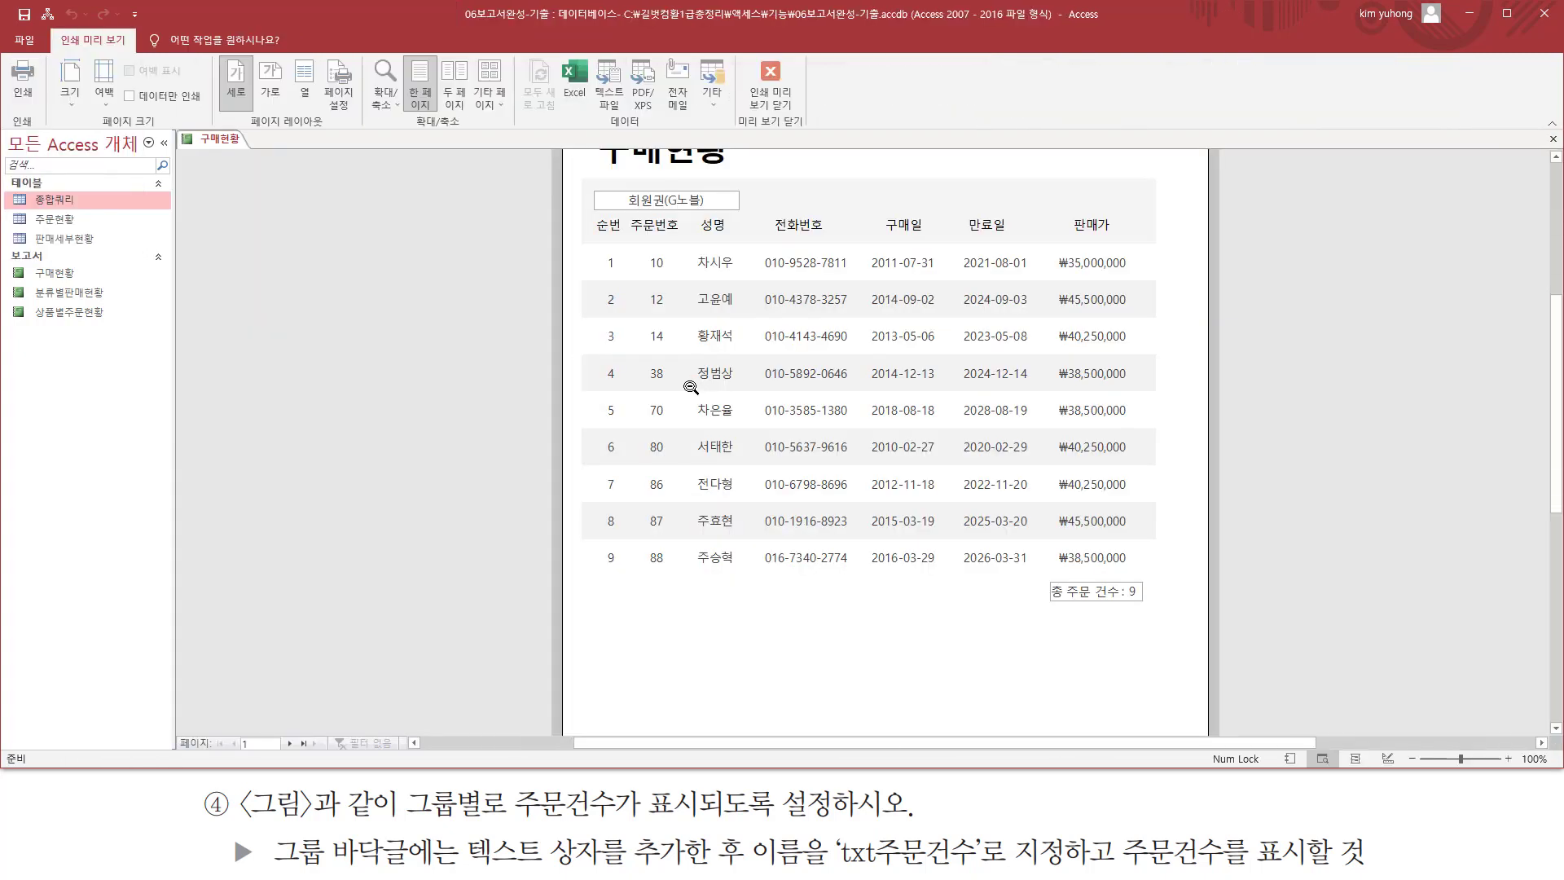
{"action": "left_click_drag", "start_coordinate": [1032, 587], "coordinate": [1161, 633]}
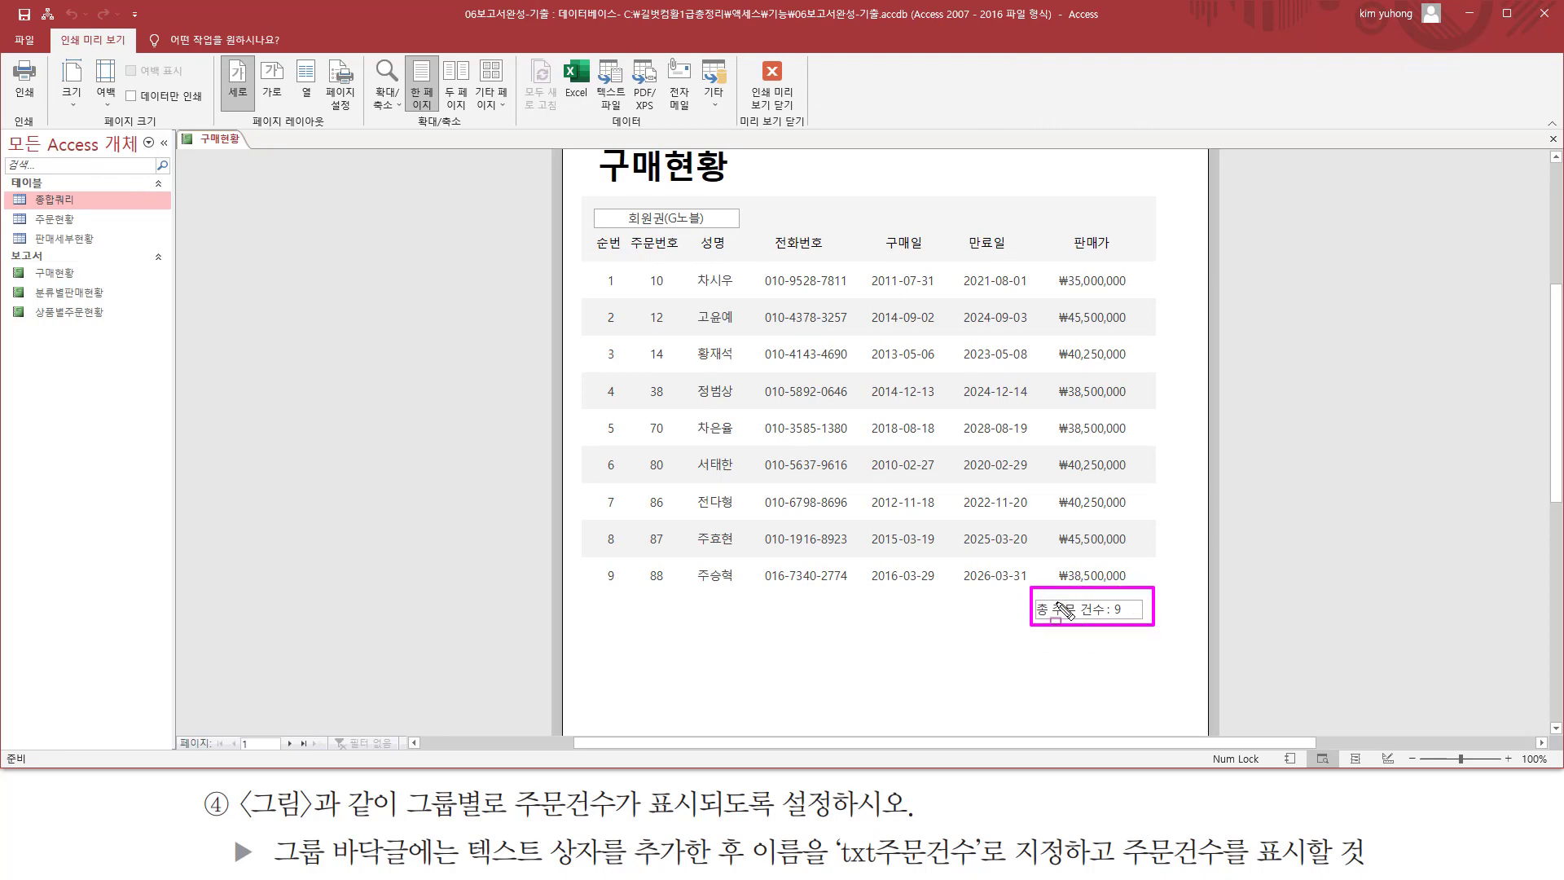
{"action": "left_click_drag", "start_coordinate": [616, 202], "coordinate": [724, 233]}
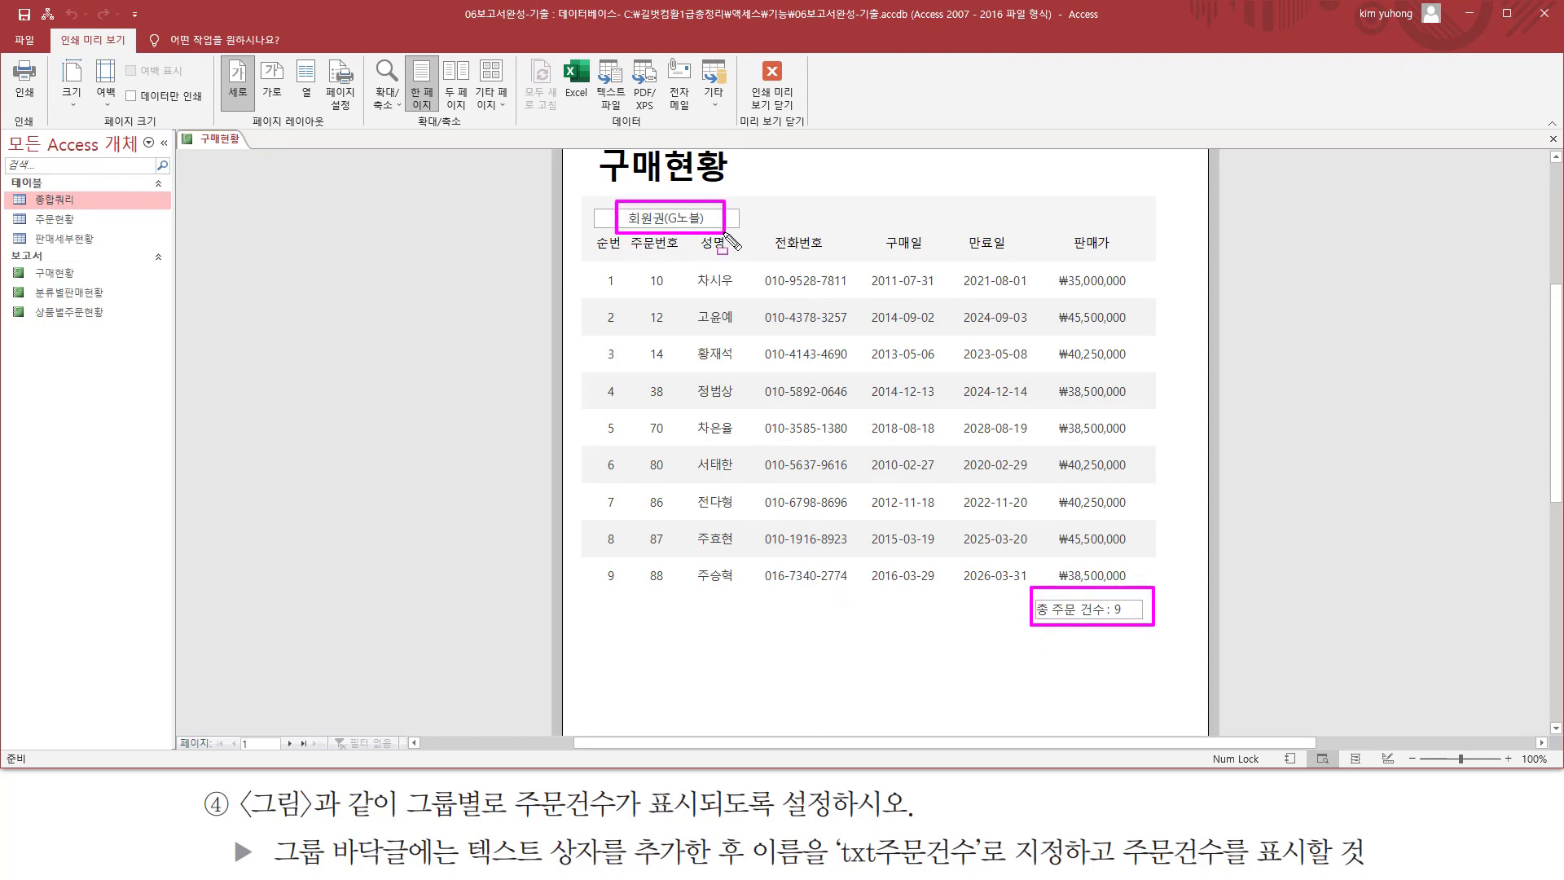
{"action": "left_click_drag", "start_coordinate": [216, 725], "coordinate": [327, 753]}
{"action": "key", "text": "Escape"}
{"action": "left_click", "coordinate": [289, 743]}
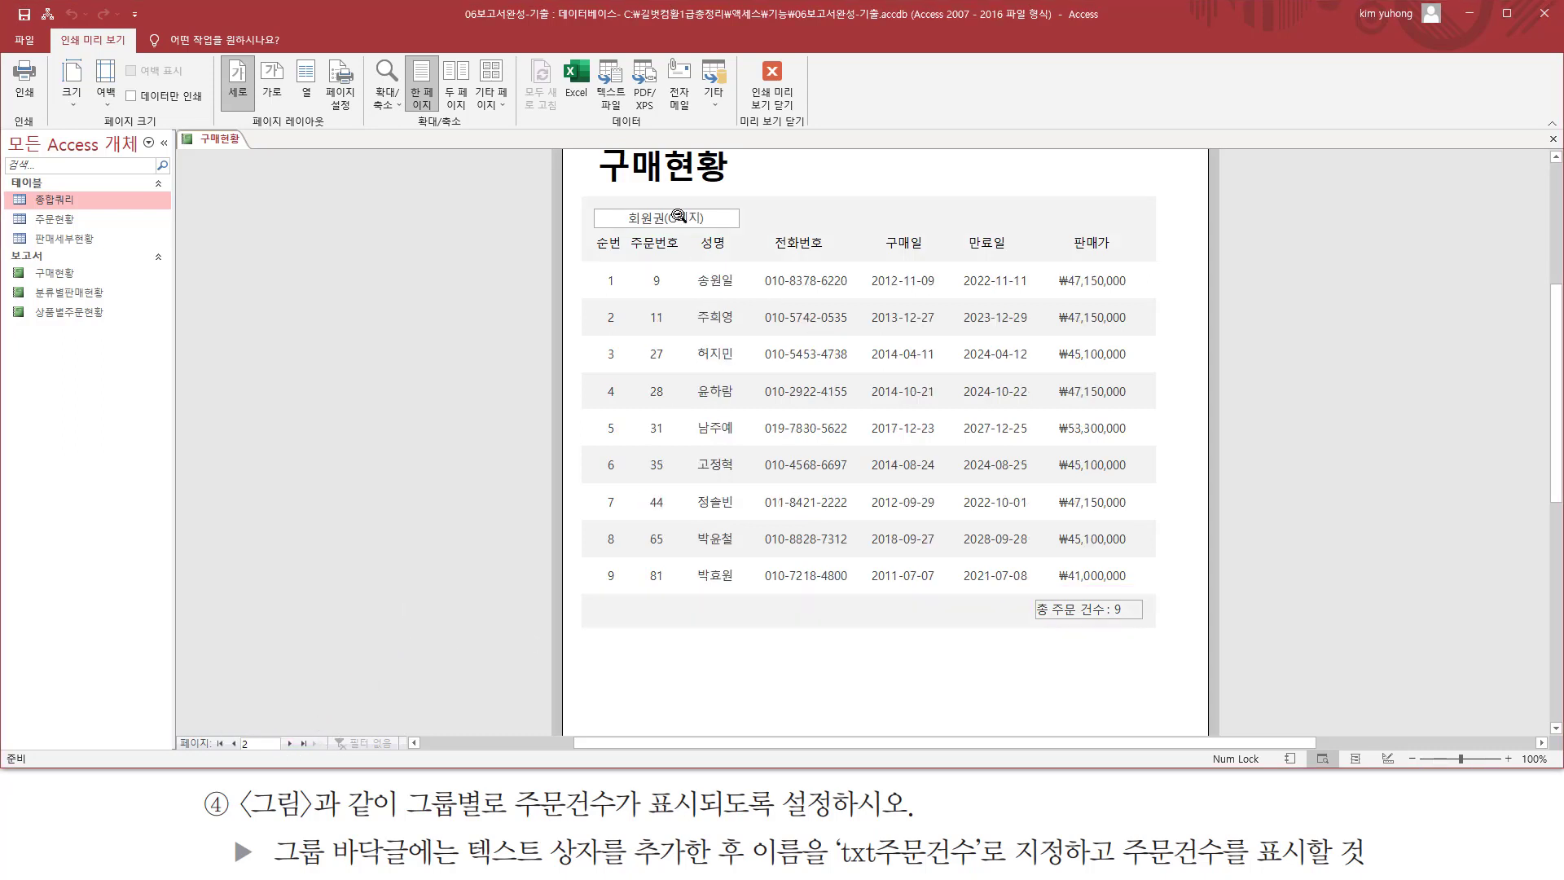
{"action": "mouse_move", "coordinate": [608, 212]}
{"action": "left_mouse_down"}
{"action": "mouse_move", "coordinate": [735, 251]}
{"action": "mouse_move", "coordinate": [728, 236]}
{"action": "left_mouse_up"}
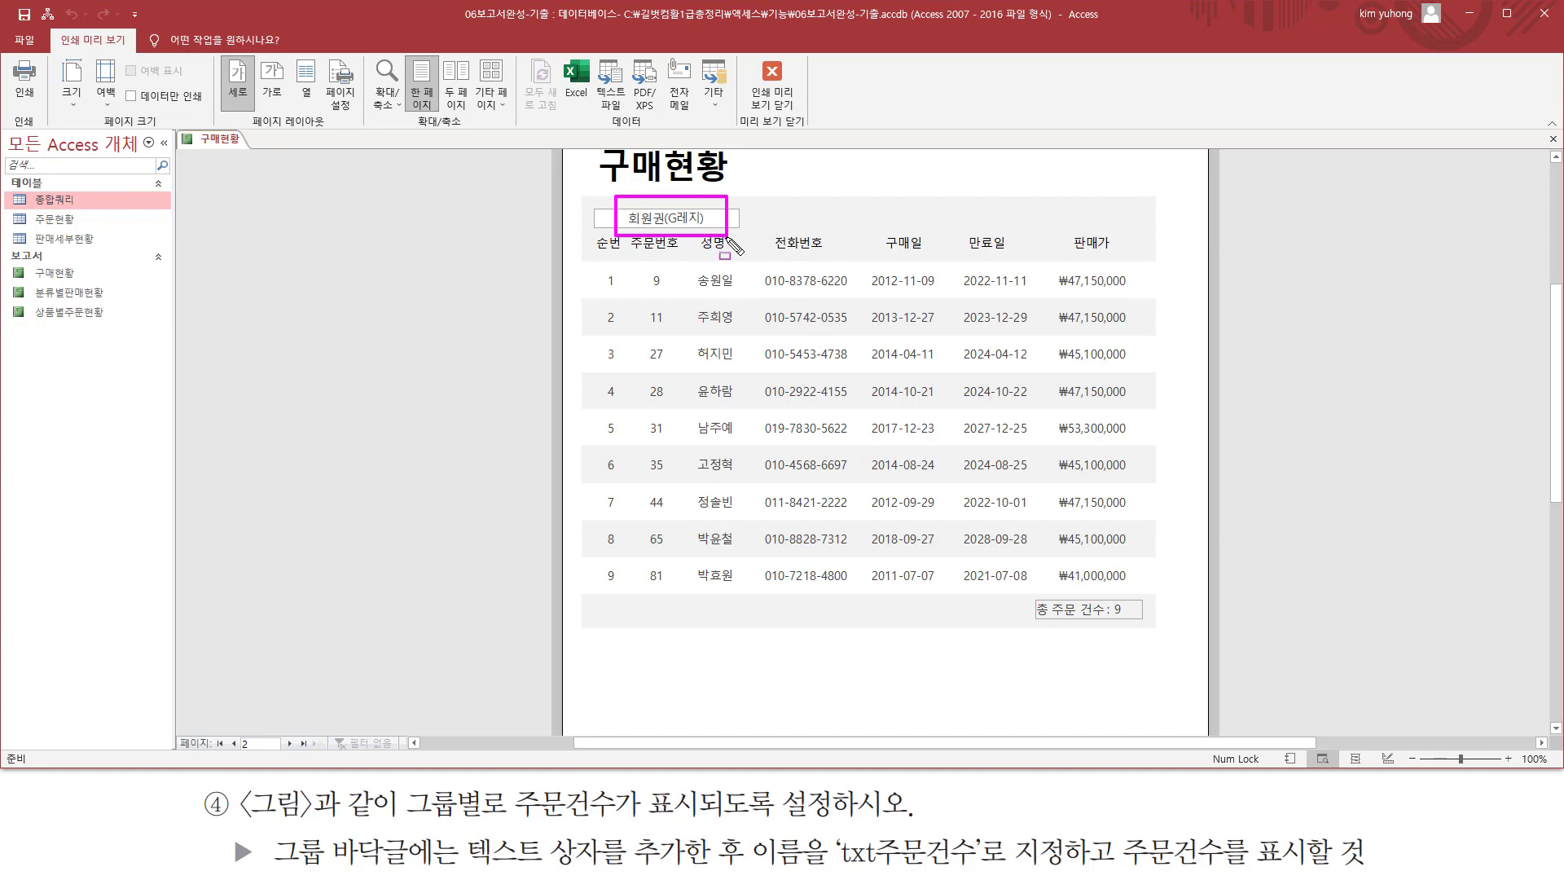
{"action": "left_click_drag", "start_coordinate": [1025, 610], "coordinate": [1178, 650]}
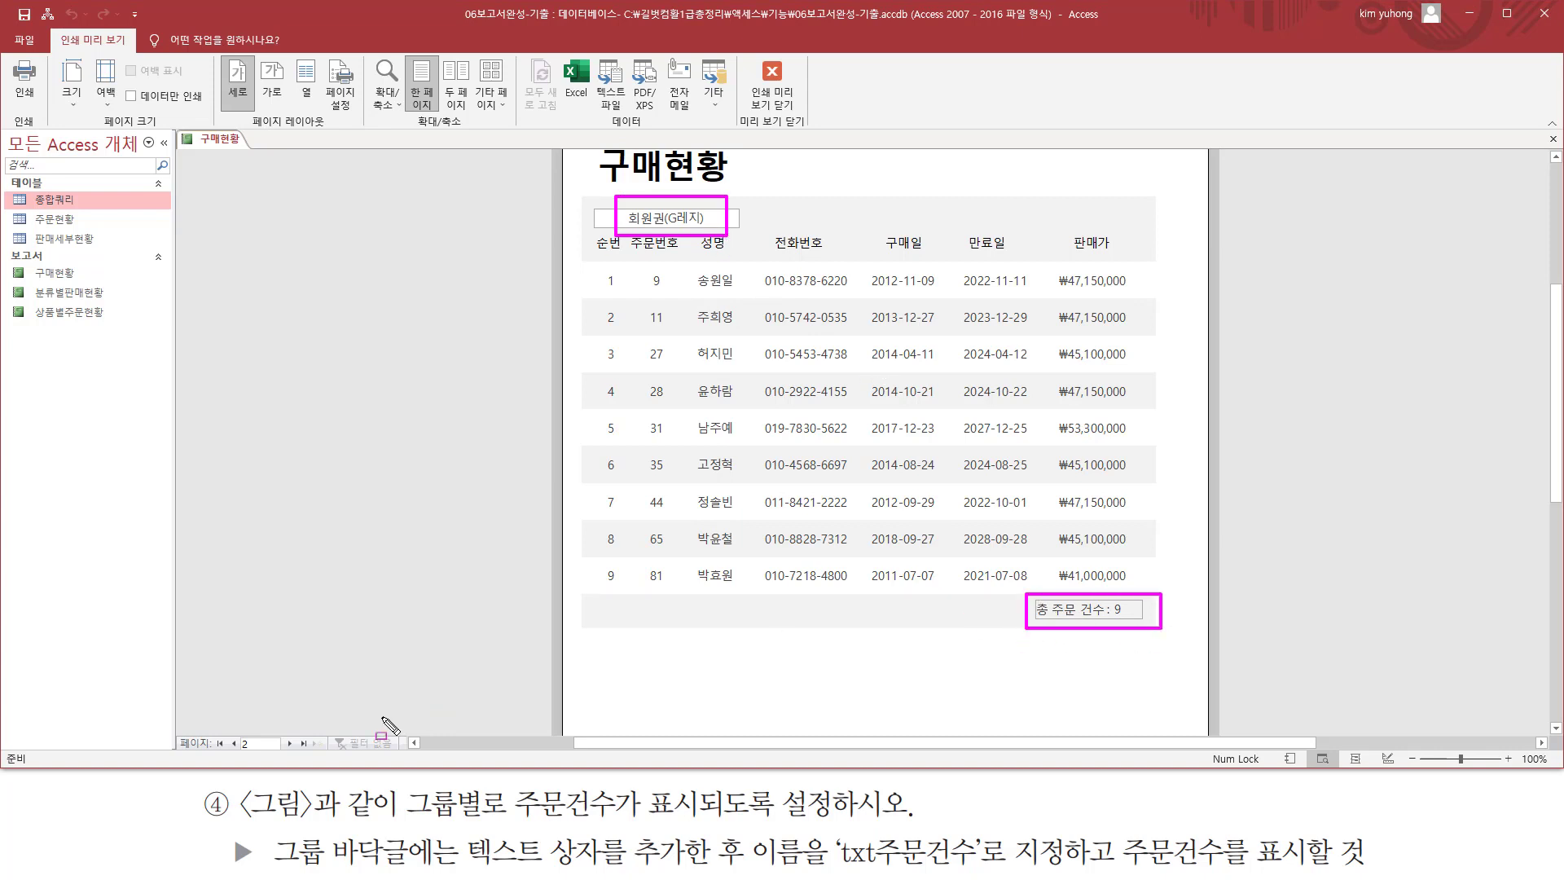
Check the product name and order count on the third page of the print preview and close the preview.
{"action": "key", "text": "Escape"}
{"action": "left_click", "coordinate": [292, 742]}
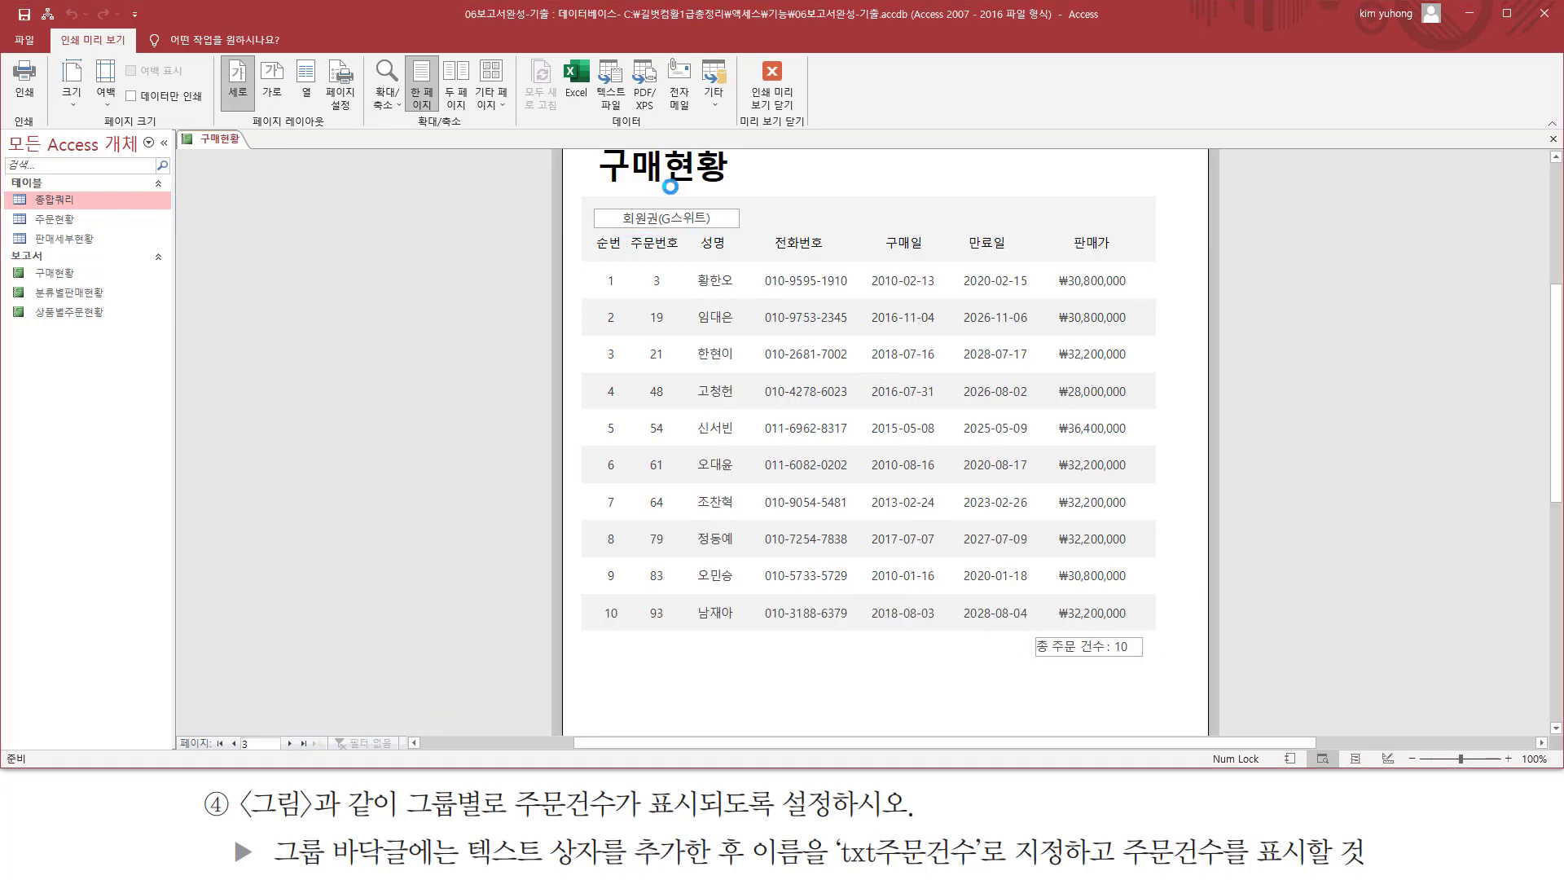
{"action": "mouse_move", "coordinate": [608, 196]}
{"action": "left_mouse_down"}
{"action": "mouse_move", "coordinate": [645, 229]}
{"action": "mouse_move", "coordinate": [730, 229]}
{"action": "left_mouse_up"}
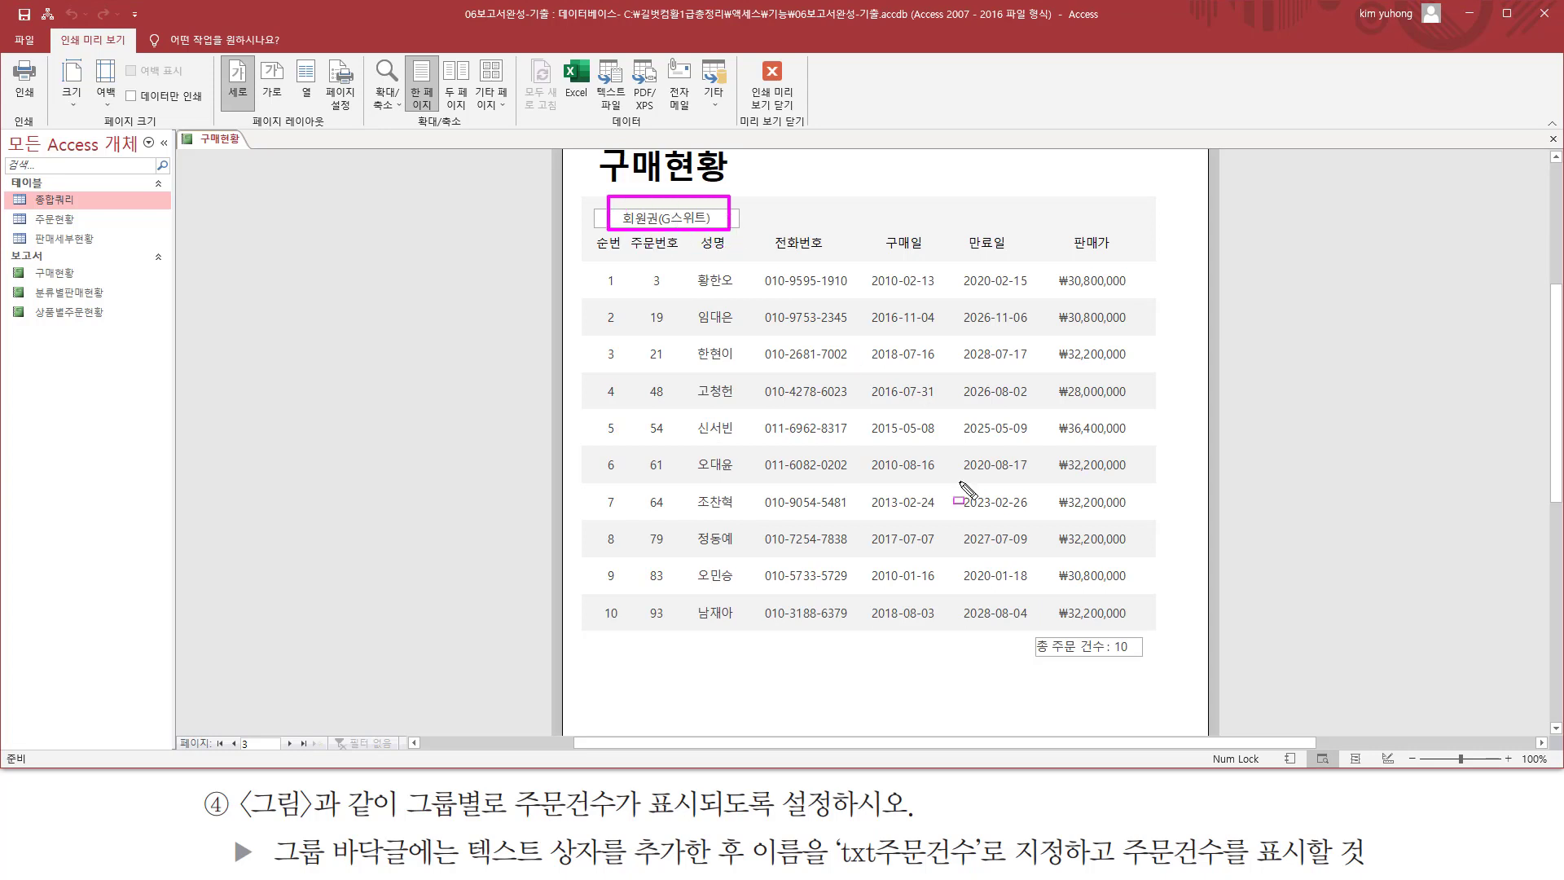
{"action": "mouse_move", "coordinate": [1025, 628]}
{"action": "left_mouse_down"}
{"action": "mouse_move", "coordinate": [1047, 652]}
{"action": "mouse_move", "coordinate": [1174, 677]}
{"action": "left_mouse_up"}
{"action": "key", "text": "Escape"}
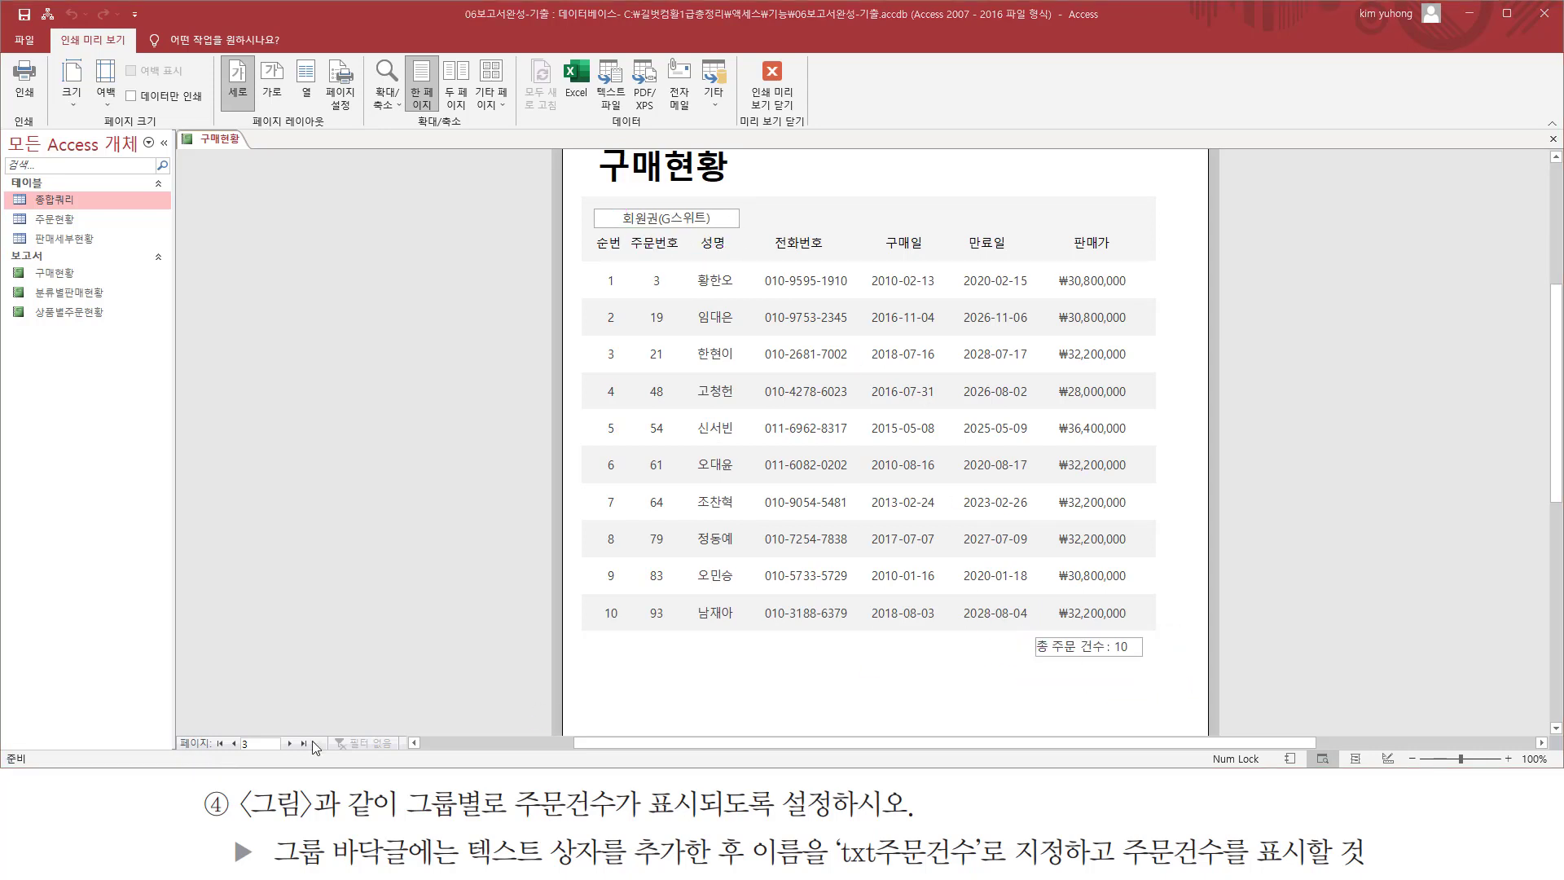
{"action": "left_click", "coordinate": [772, 81]}
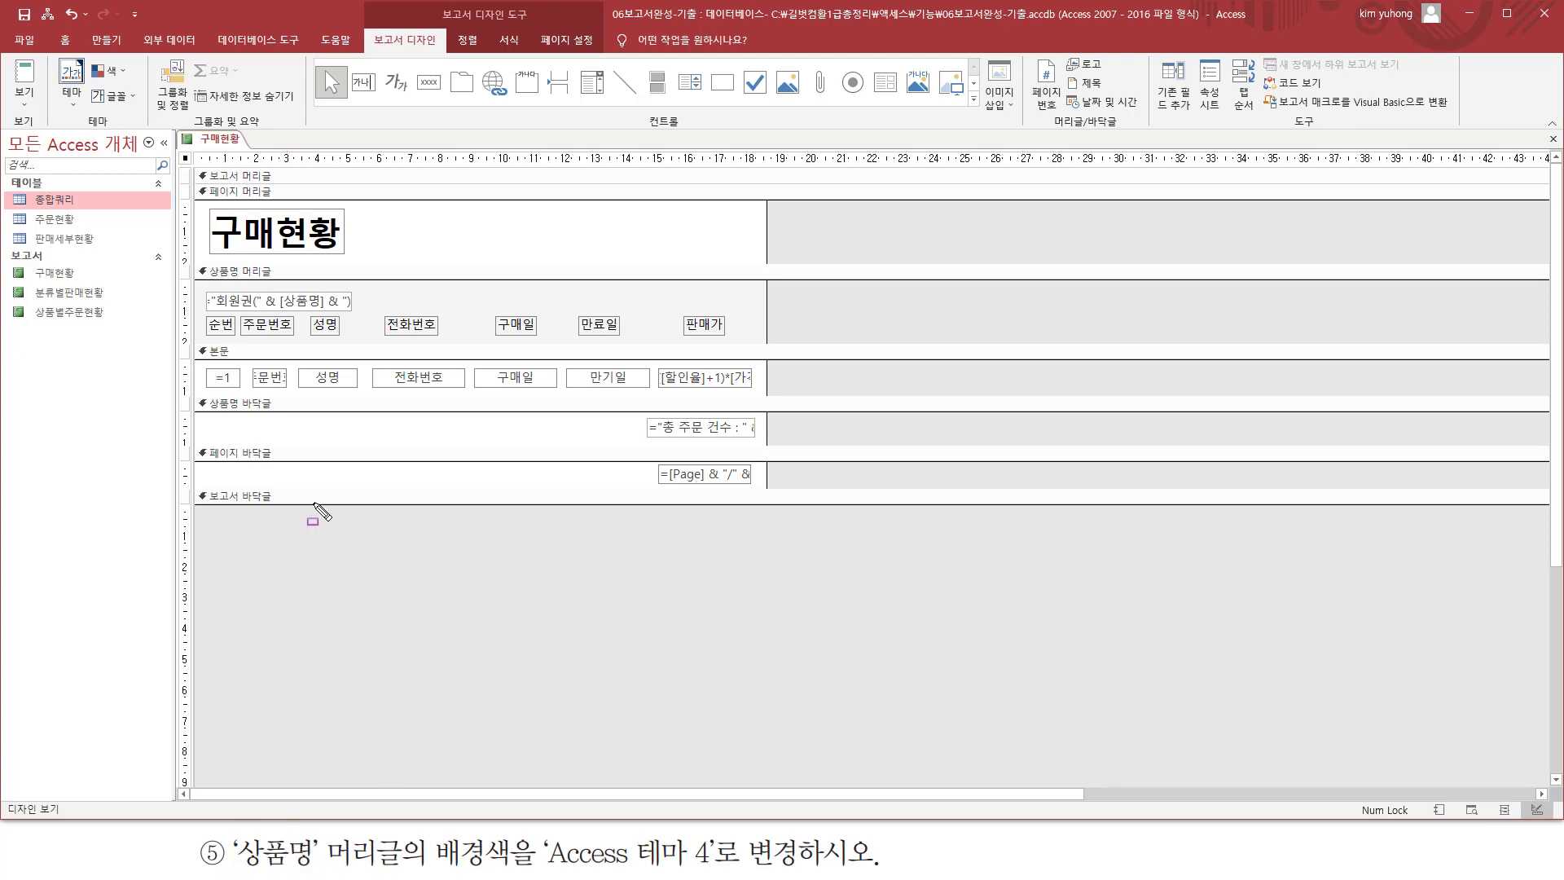
{"action": "mouse_move", "coordinate": [196, 261]}
{"action": "left_mouse_down"}
{"action": "mouse_move", "coordinate": [613, 342]}
{"action": "mouse_move", "coordinate": [765, 341]}
{"action": "left_mouse_up"}
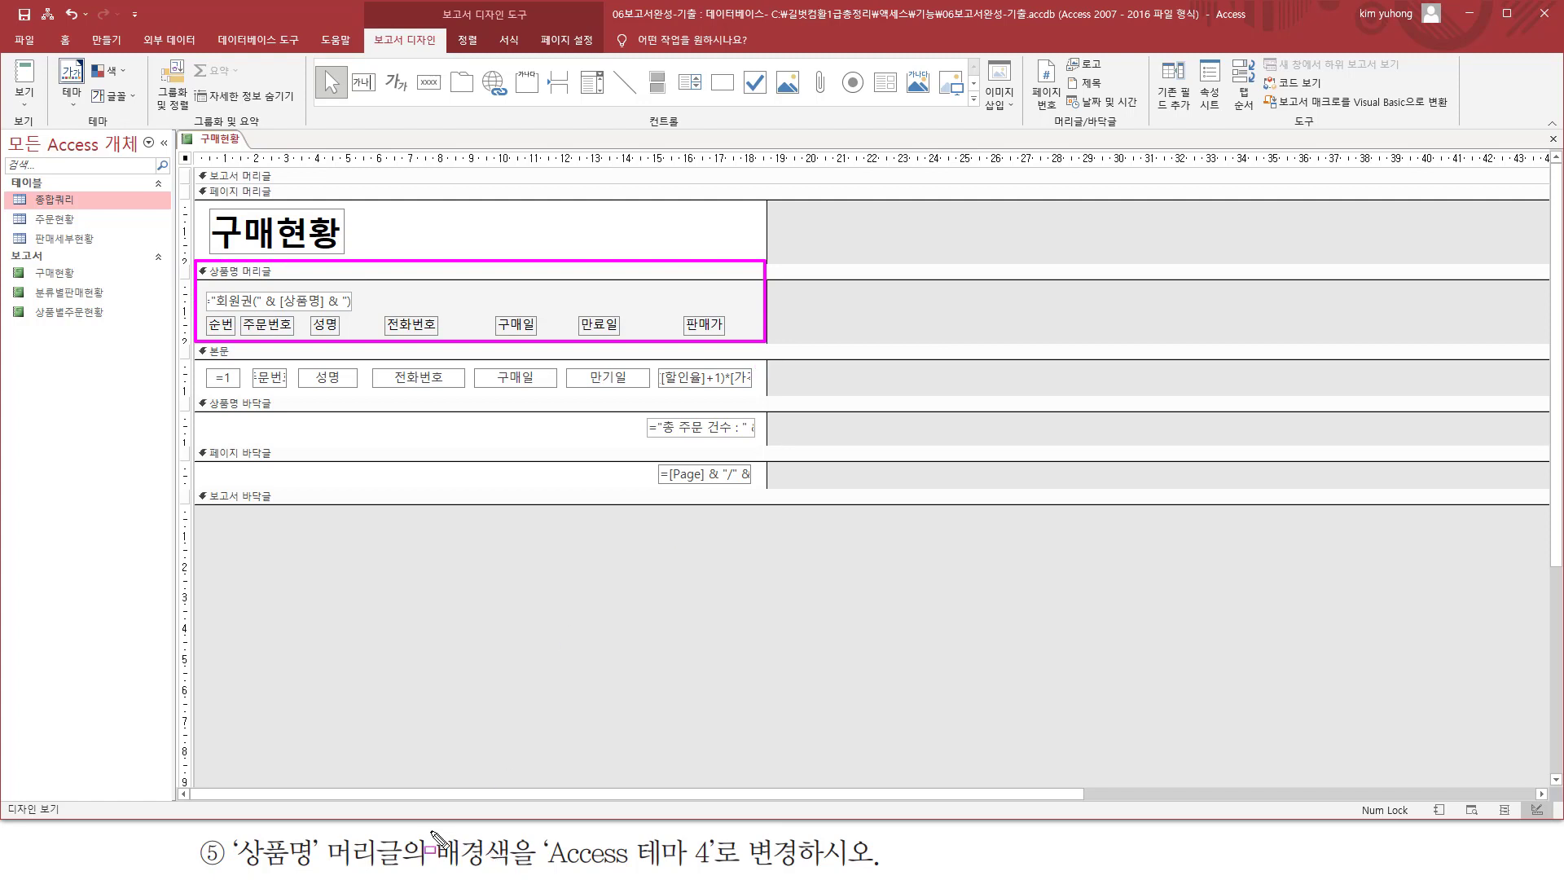
{"action": "mouse_move", "coordinate": [431, 829]}
{"action": "left_mouse_down"}
{"action": "mouse_move", "coordinate": [524, 873]}
{"action": "mouse_move", "coordinate": [735, 871]}
{"action": "left_mouse_up"}
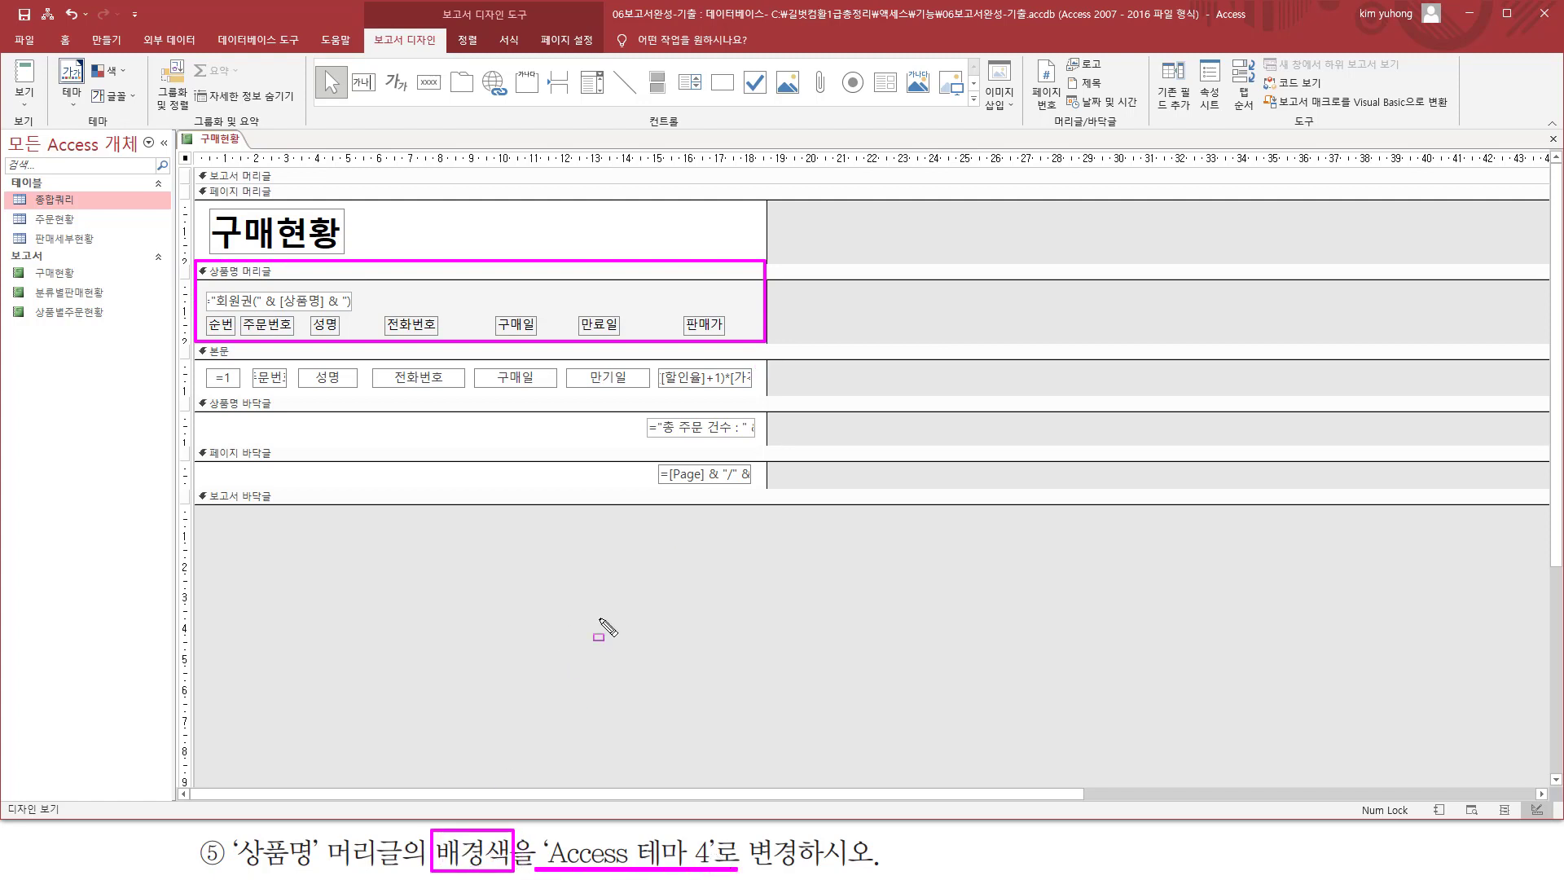
{"action": "left_click_drag", "start_coordinate": [310, 284], "coordinate": [319, 279]}
{"action": "key", "text": "Escape"}
Open the property sheet for the 상품명 머리글 section.
{"action": "left_click", "coordinate": [289, 271]}
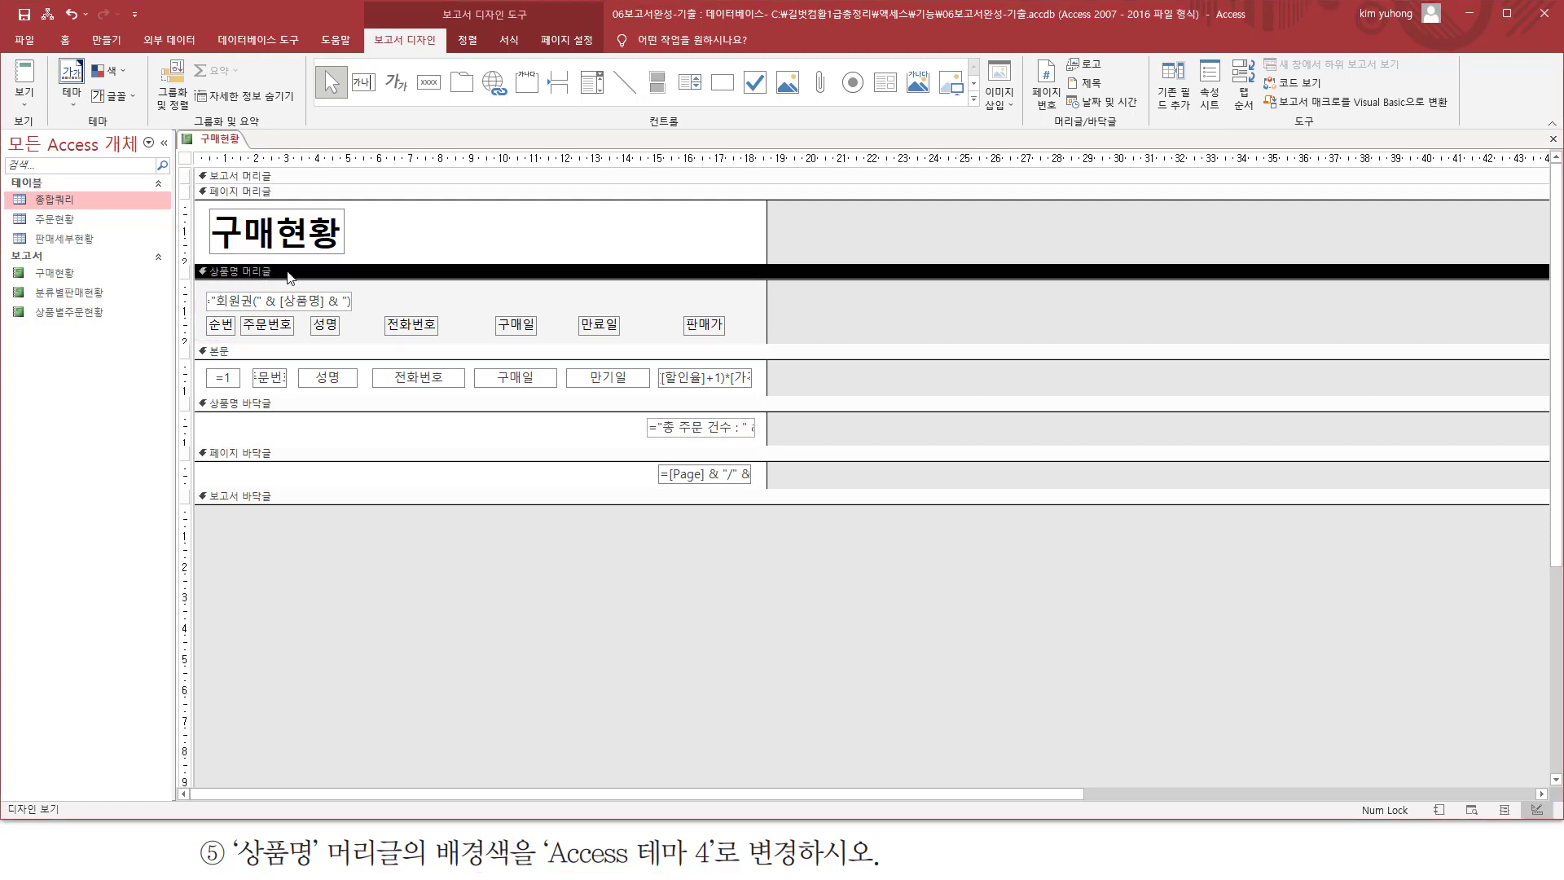
{"action": "double_click", "coordinate": [289, 271]}
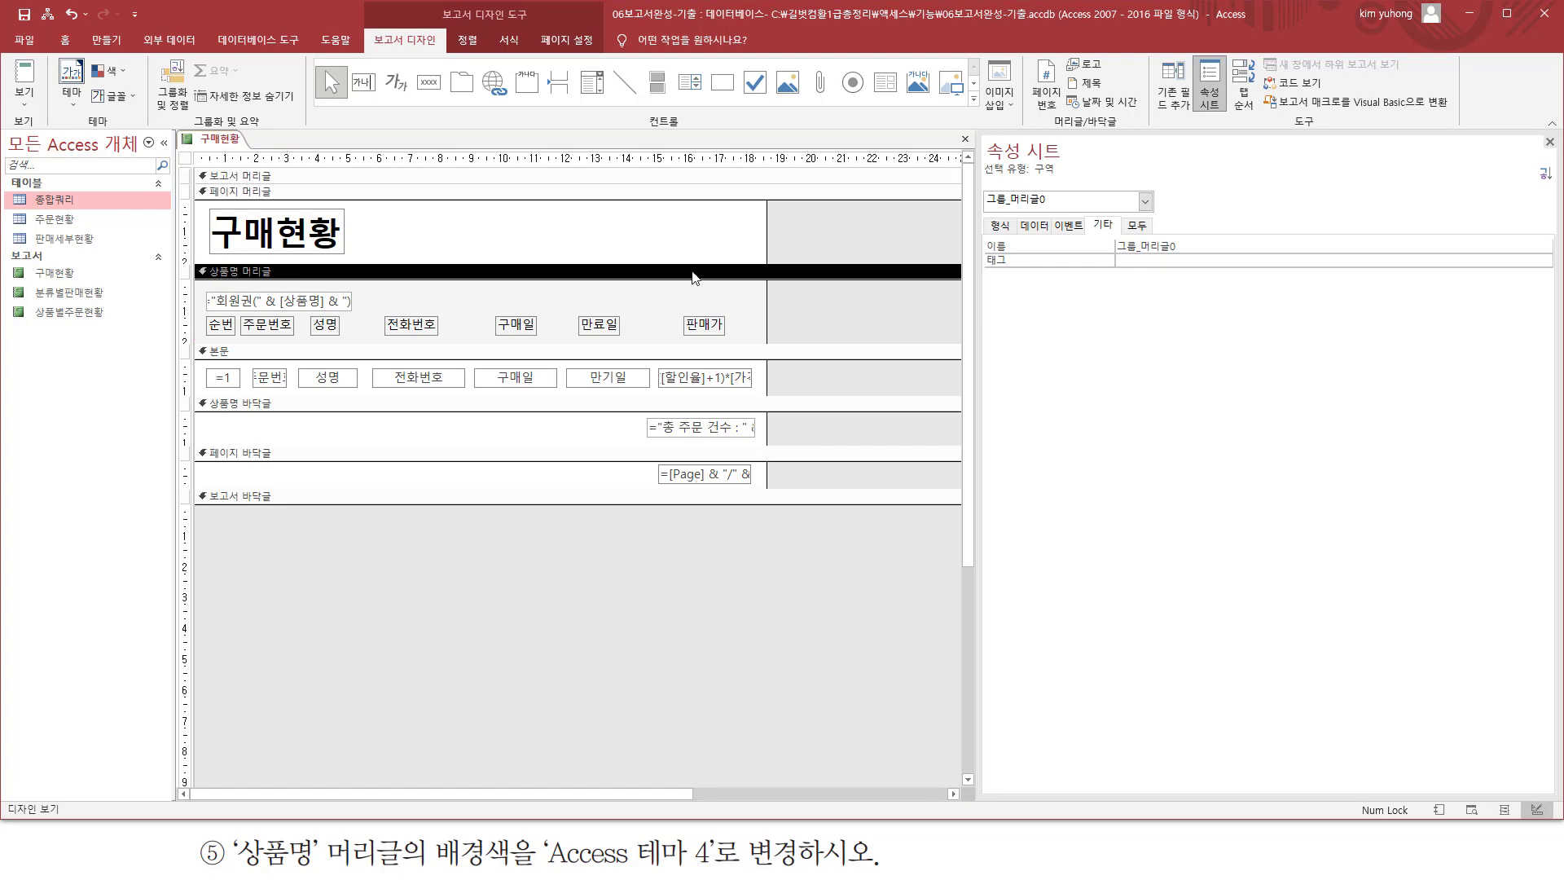
{"action": "left_click_drag", "start_coordinate": [981, 134], "coordinate": [1068, 161]}
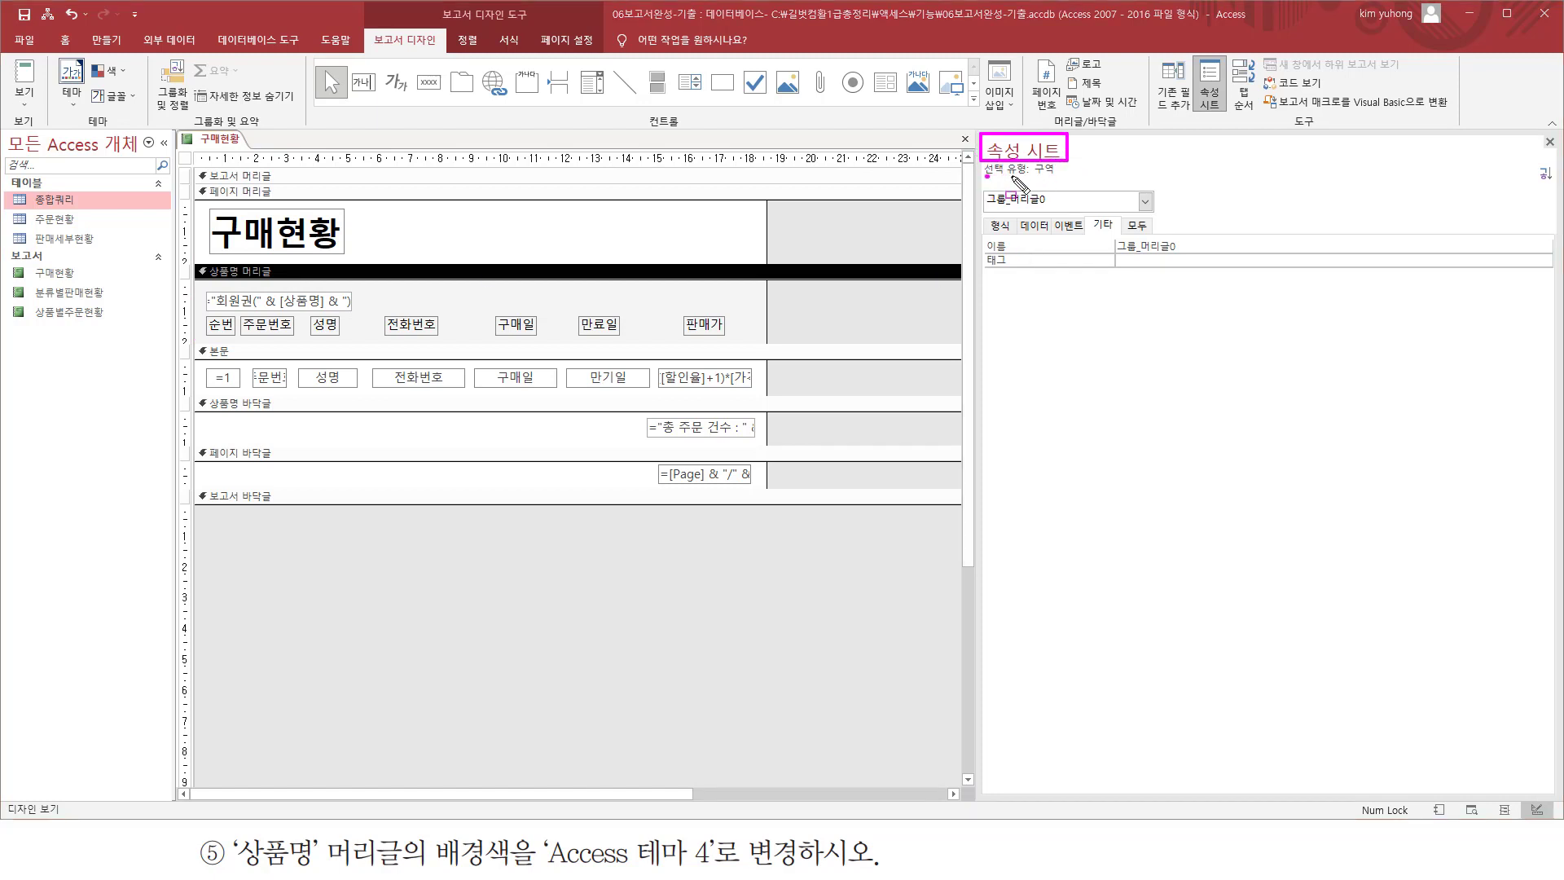
{"action": "left_click_drag", "start_coordinate": [987, 174], "coordinate": [1076, 176]}
{"action": "left_click_drag", "start_coordinate": [980, 185], "coordinate": [1063, 211]}
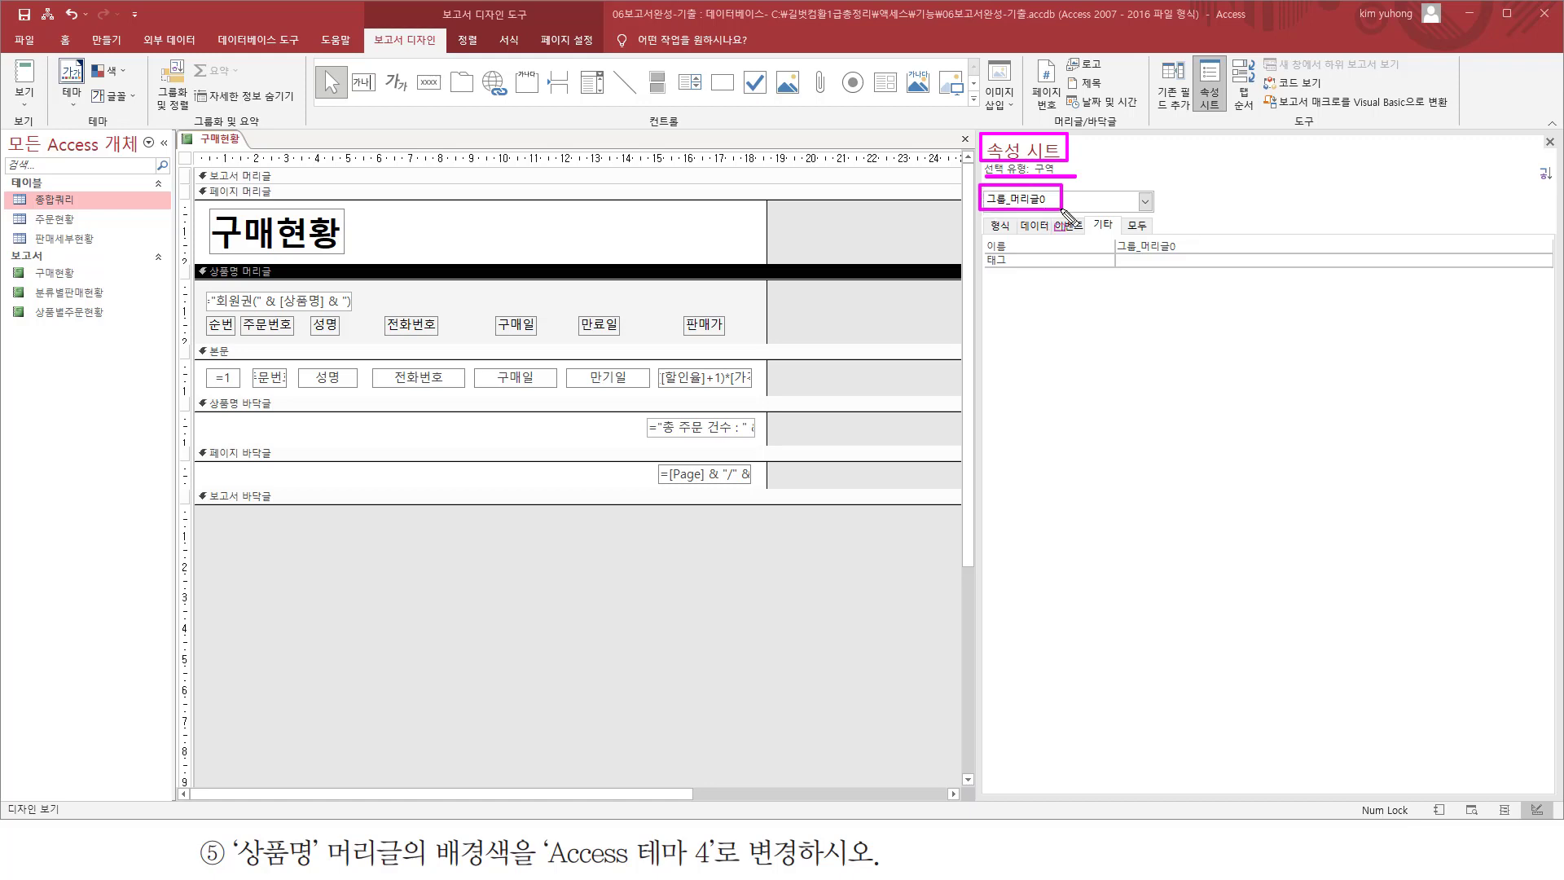
{"action": "key", "text": "Escape"}
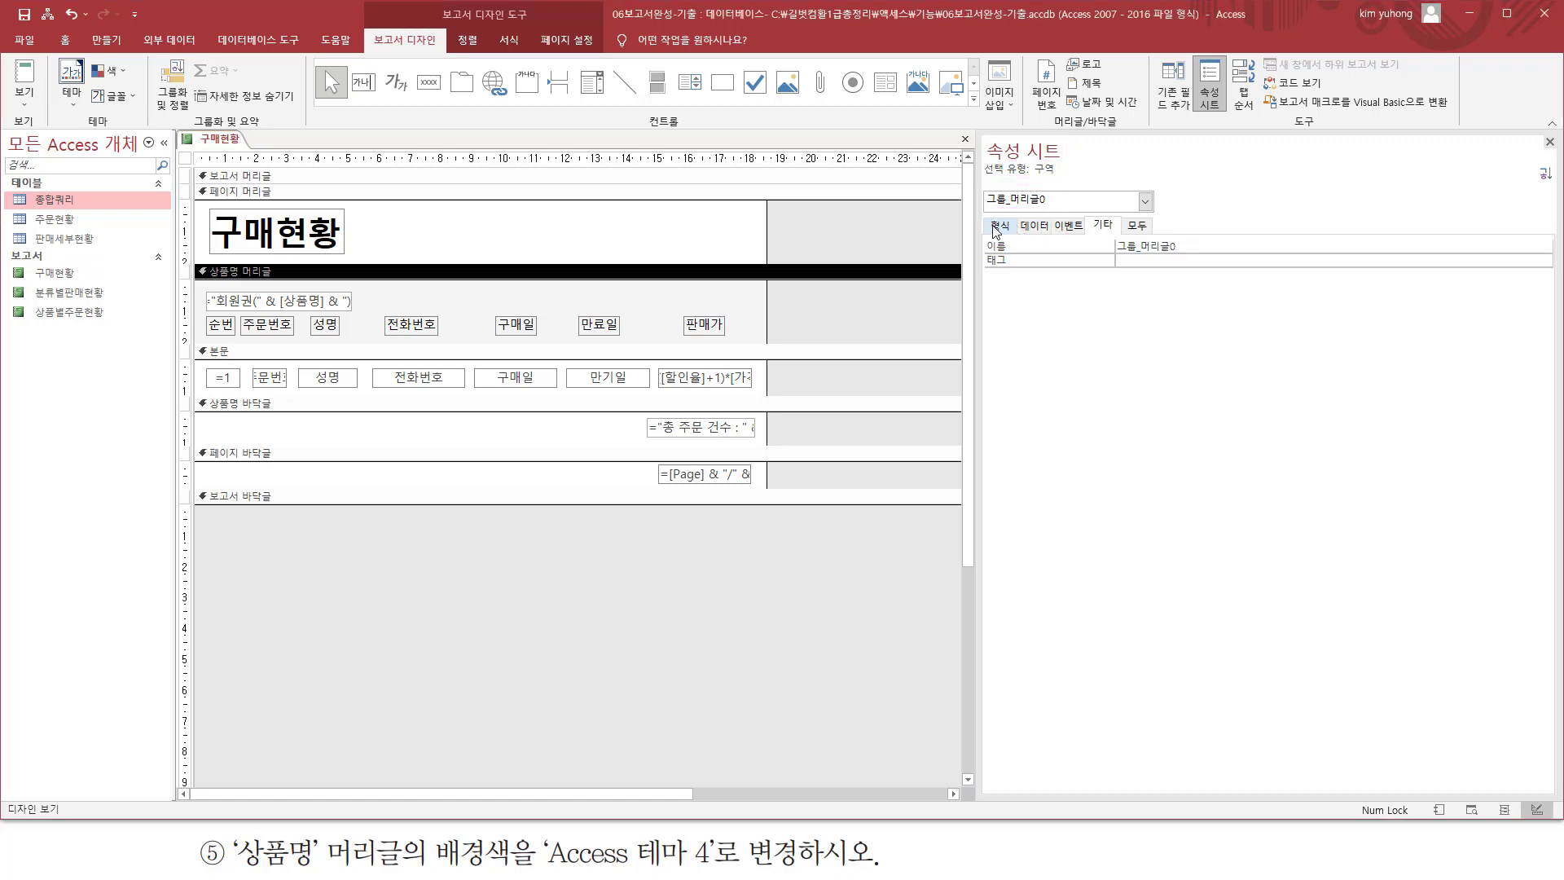
Set the 배경색 property of the 상품명 머리글 section to Access 테마 4 and close the property sheet.
{"action": "left_click", "coordinate": [1002, 227]}
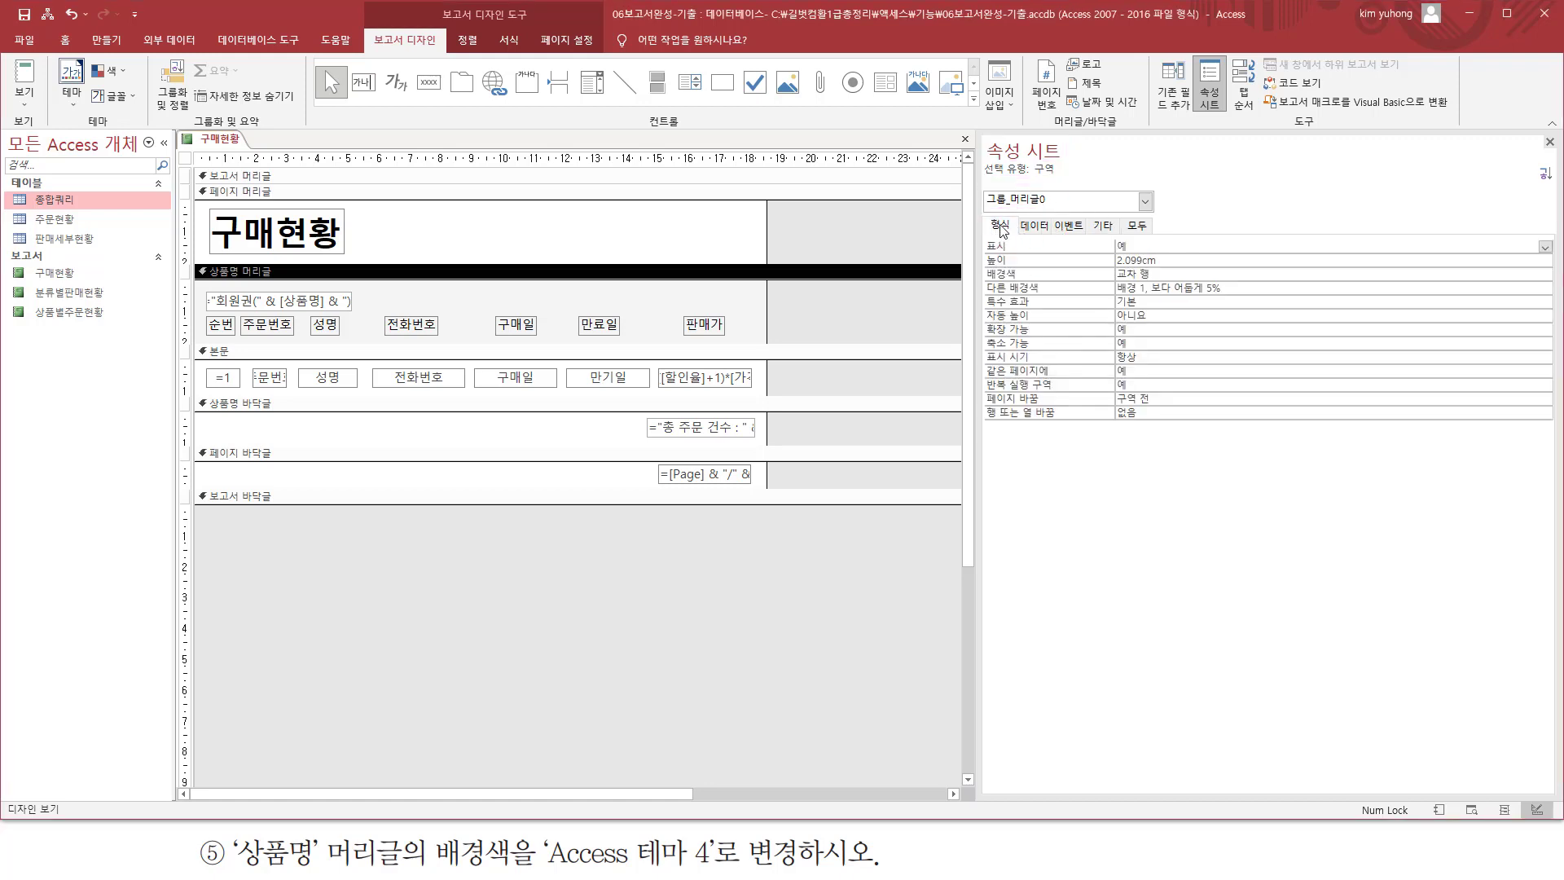
{"action": "key", "text": "ctrl+2"}
{"action": "left_click_drag", "start_coordinate": [980, 267], "coordinate": [1170, 284]}
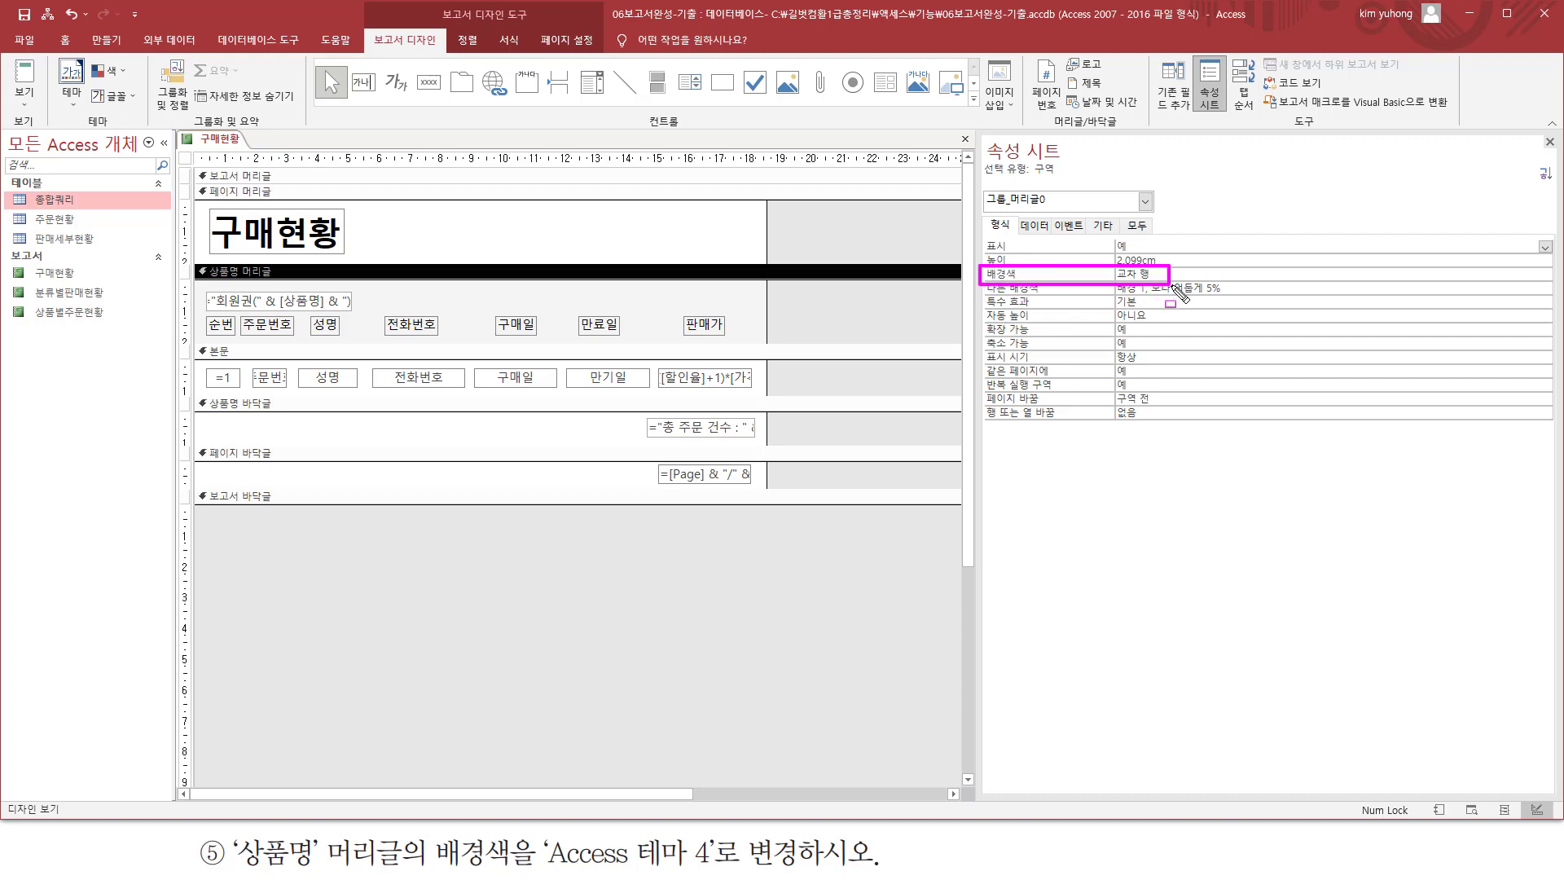
{"action": "key", "text": "Escape"}
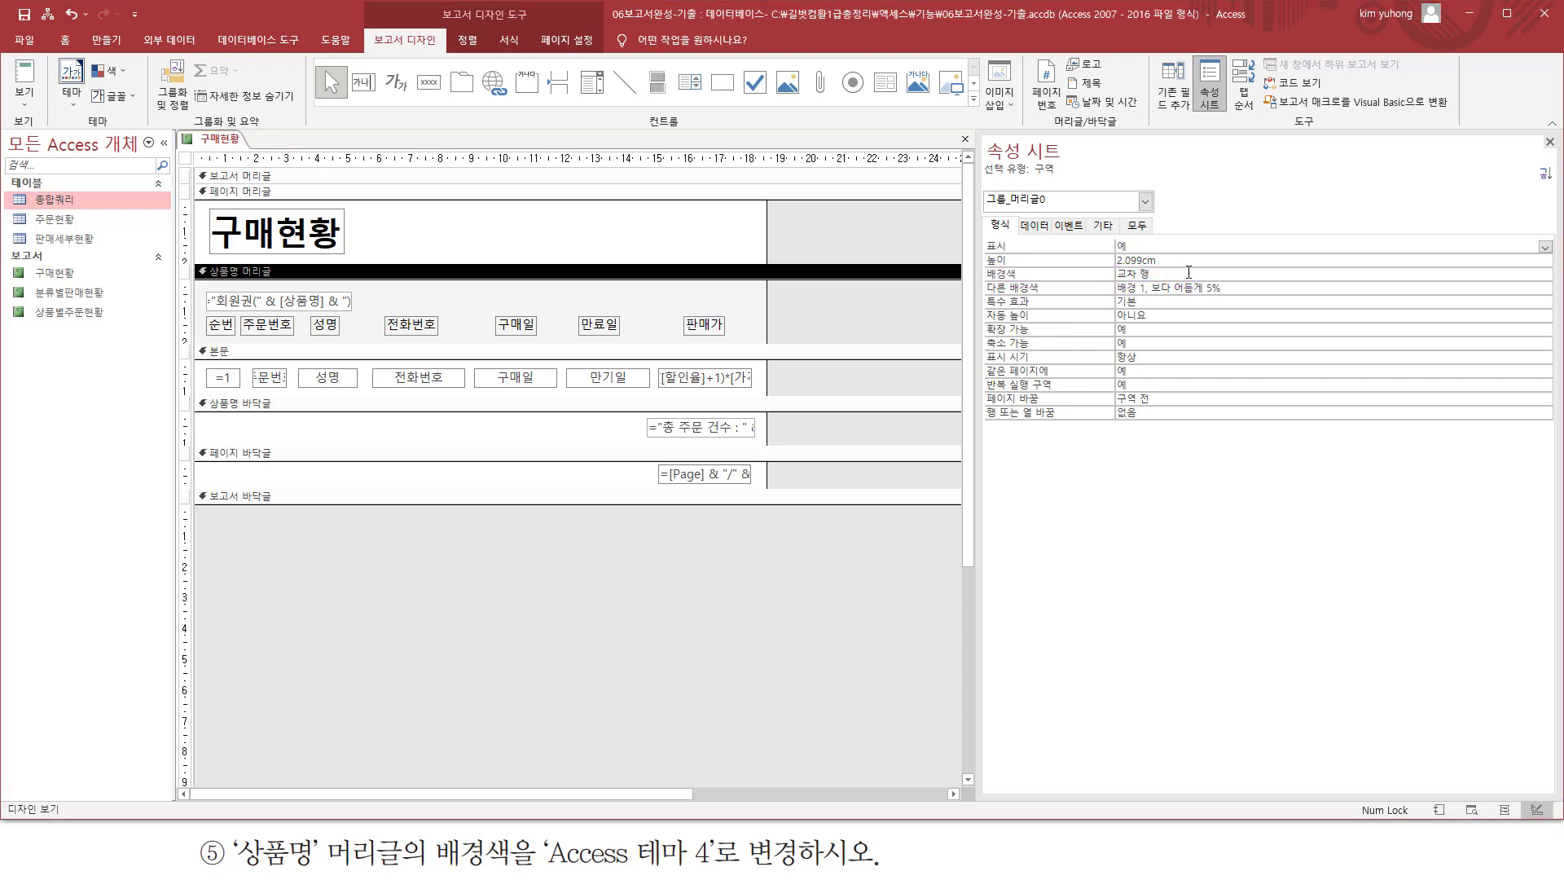
{"action": "left_click", "coordinate": [1189, 273]}
{"action": "left_click", "coordinate": [1532, 275]}
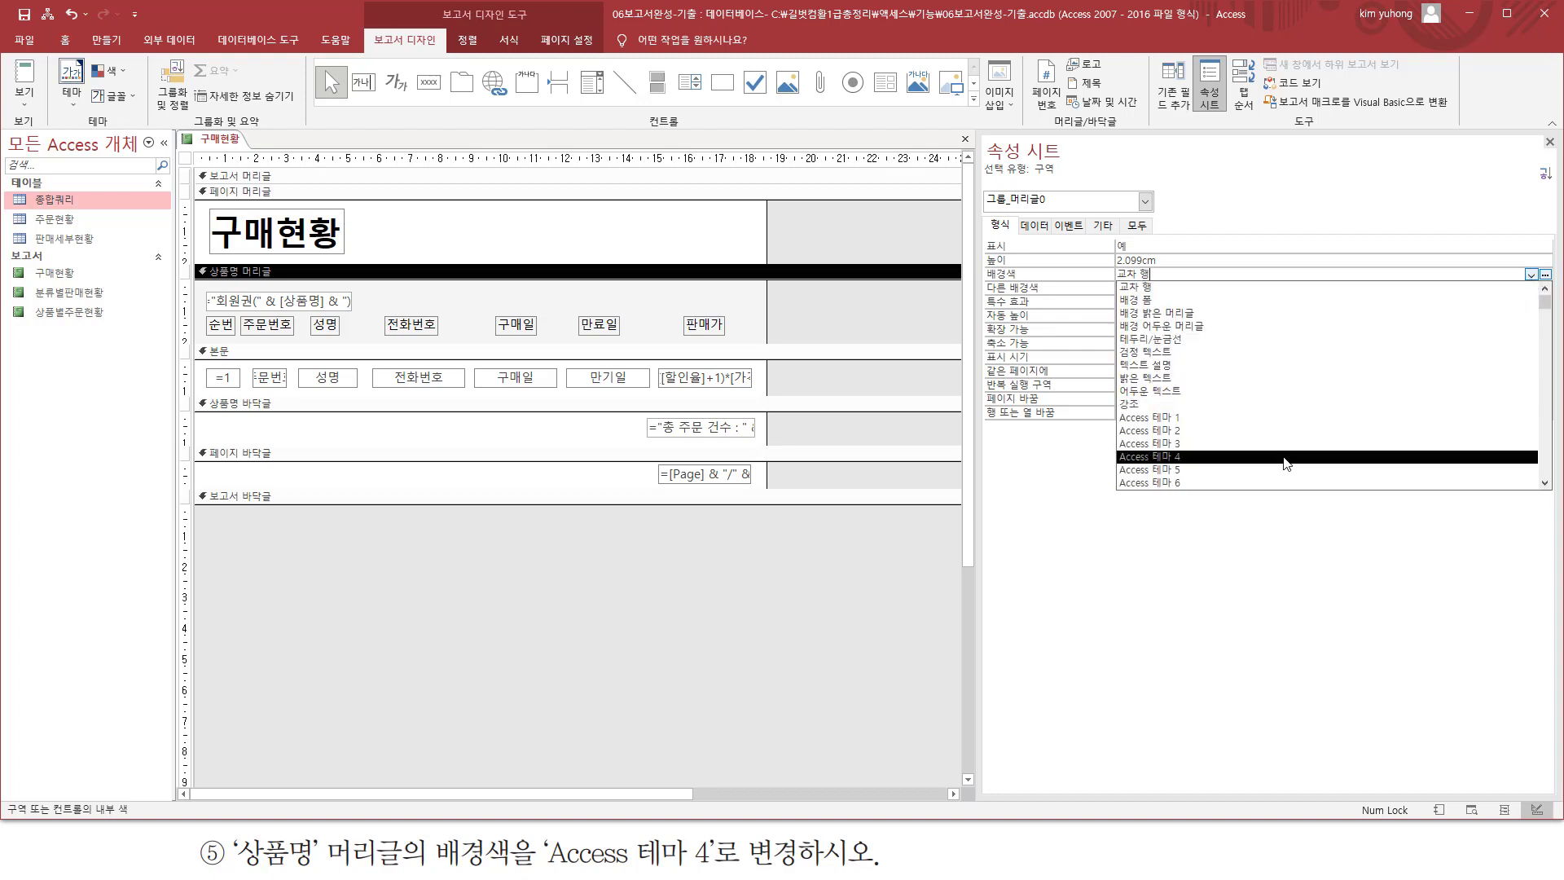
{"action": "left_click", "coordinate": [1285, 457]}
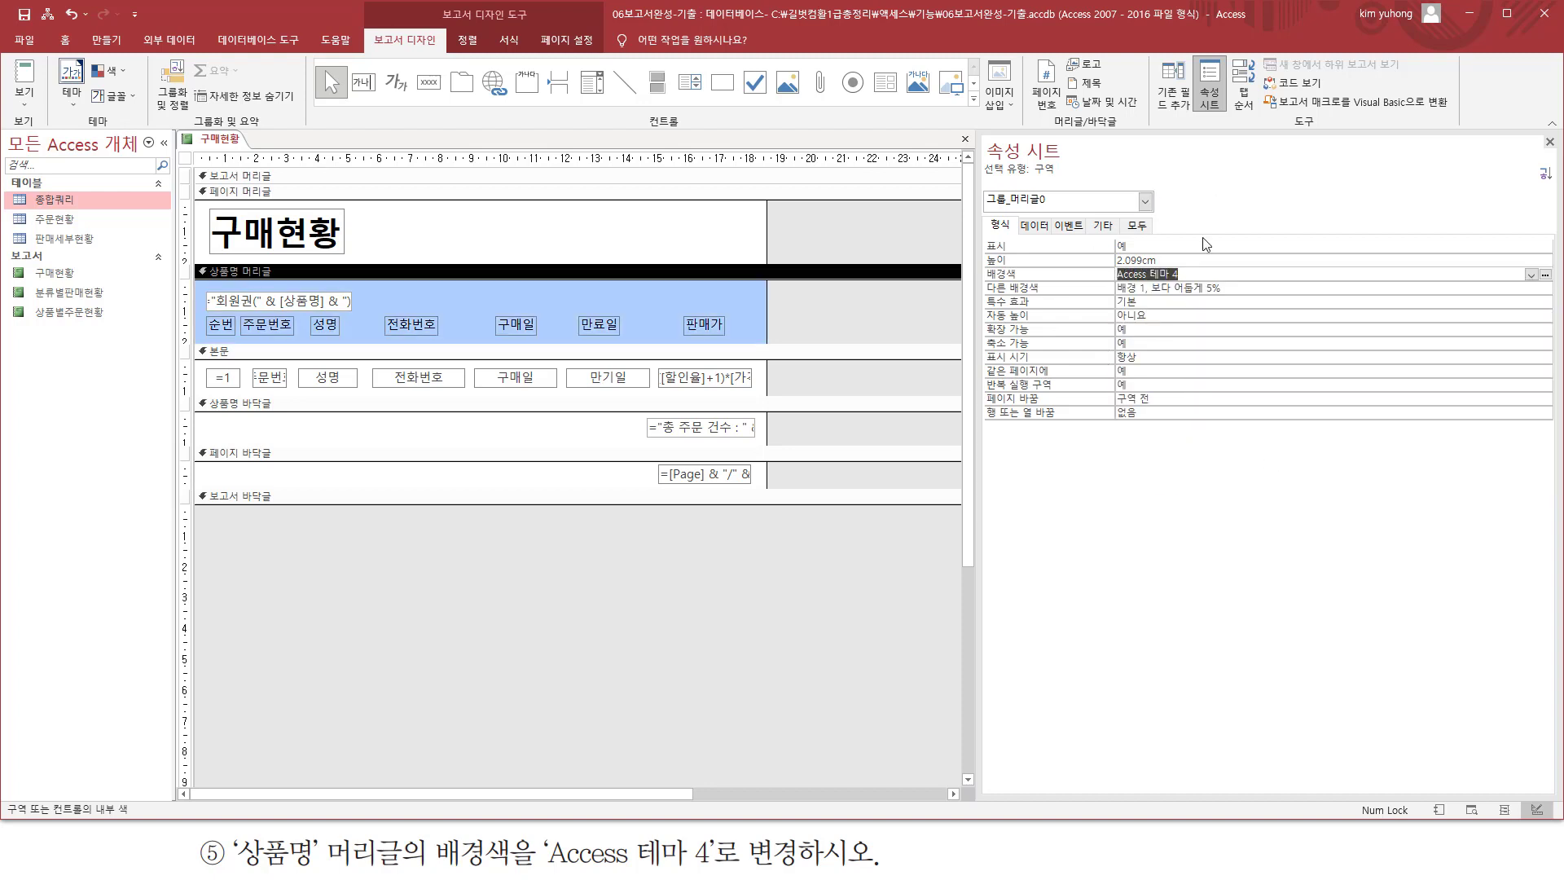
{"action": "mouse_move", "coordinate": [195, 280]}
{"action": "left_mouse_down"}
{"action": "mouse_move", "coordinate": [670, 341]}
{"action": "mouse_move", "coordinate": [794, 341]}
{"action": "left_mouse_up"}
{"action": "key", "text": "Escape"}
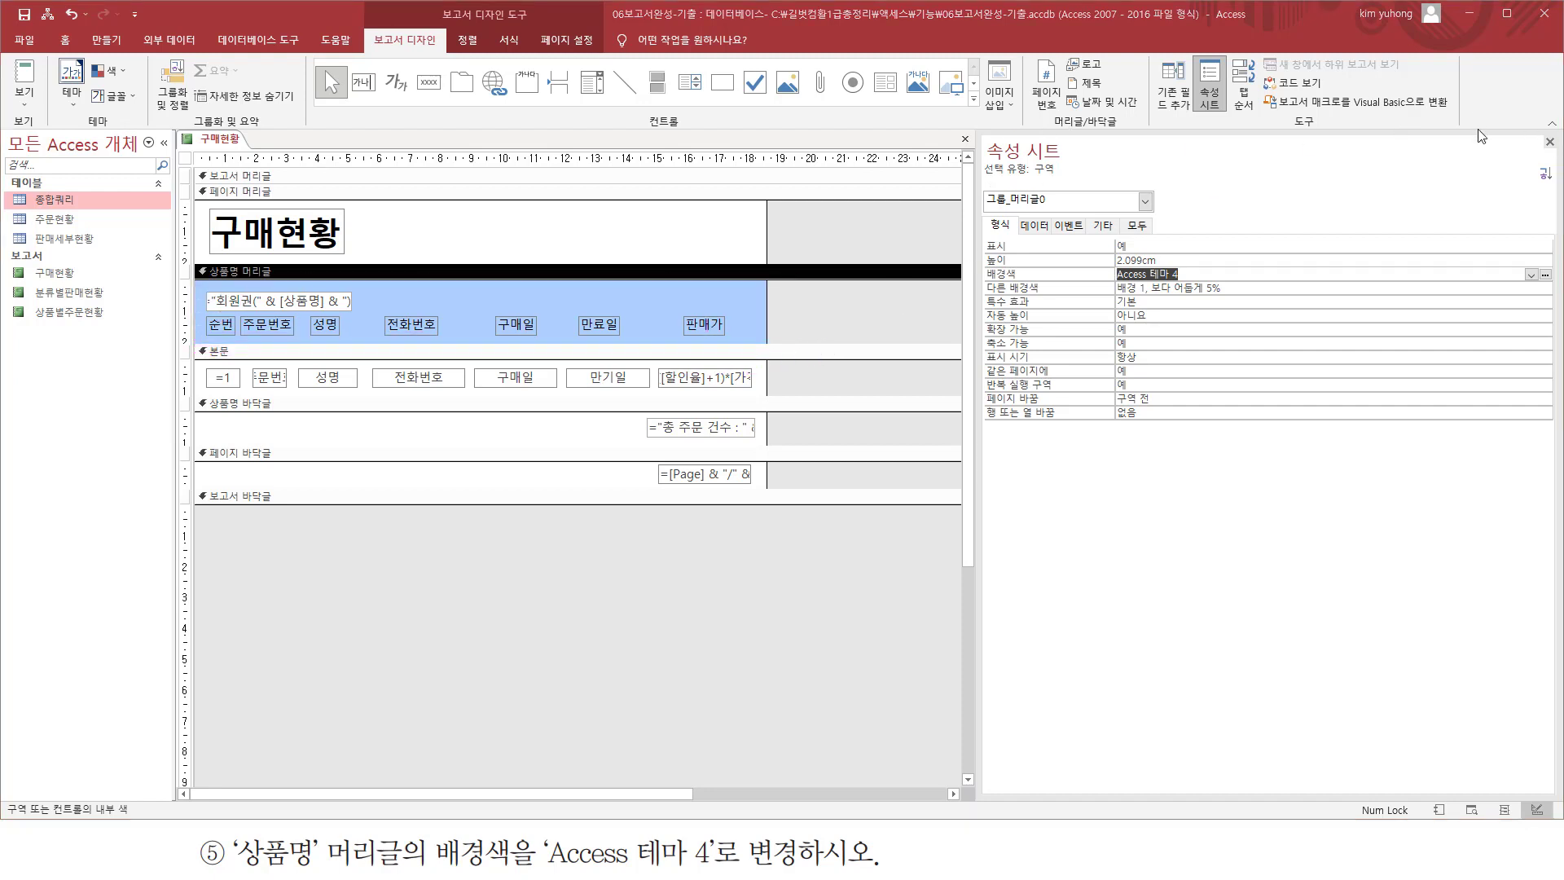
{"action": "left_click", "coordinate": [1549, 142]}
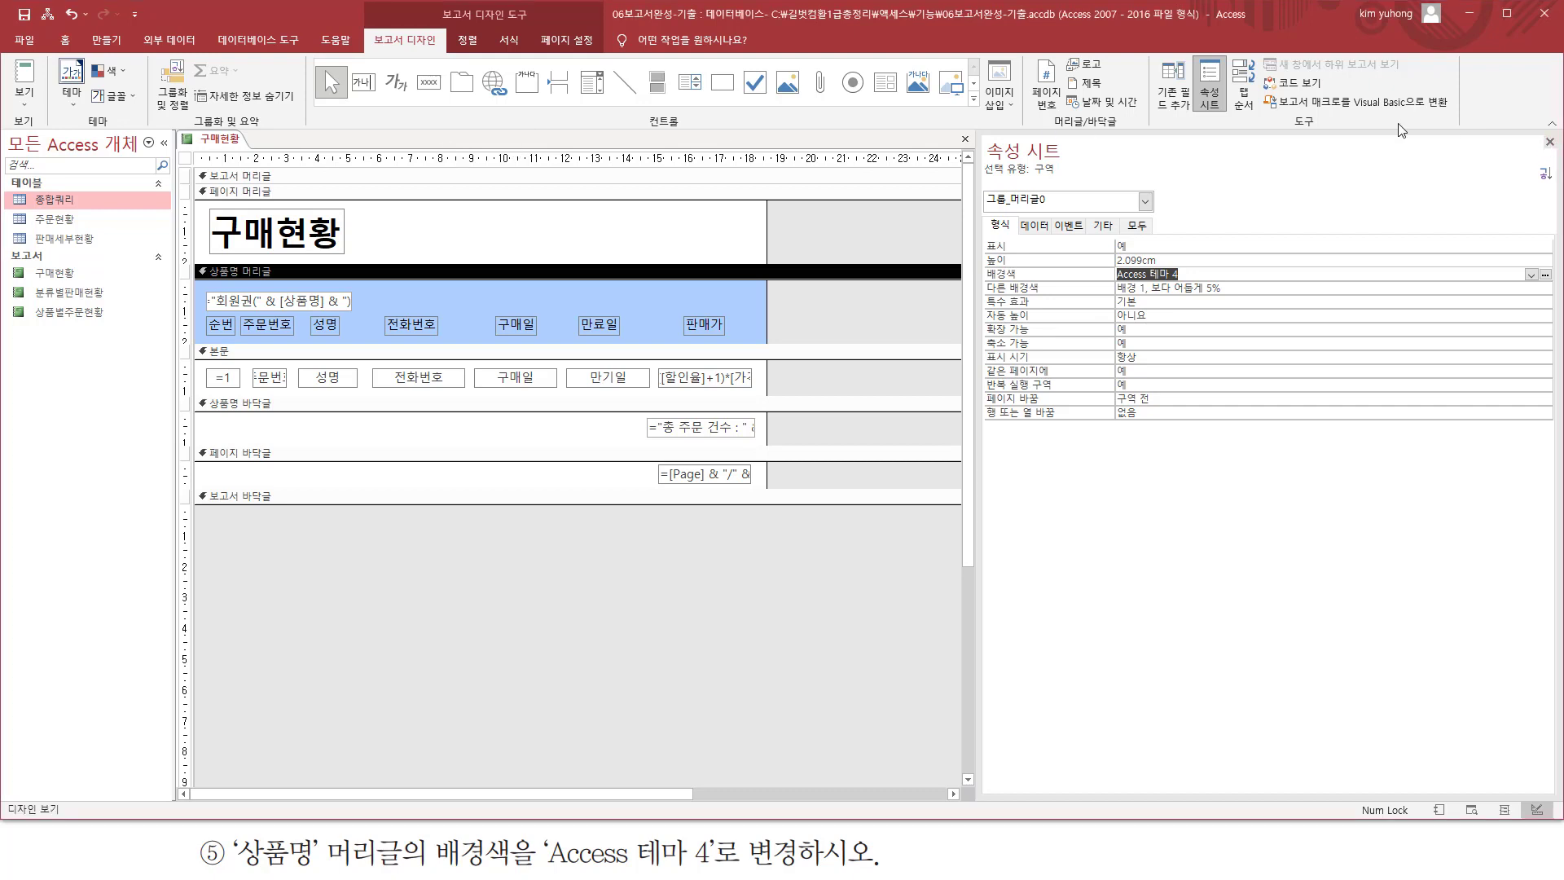
{"action": "left_click", "coordinate": [1551, 143]}
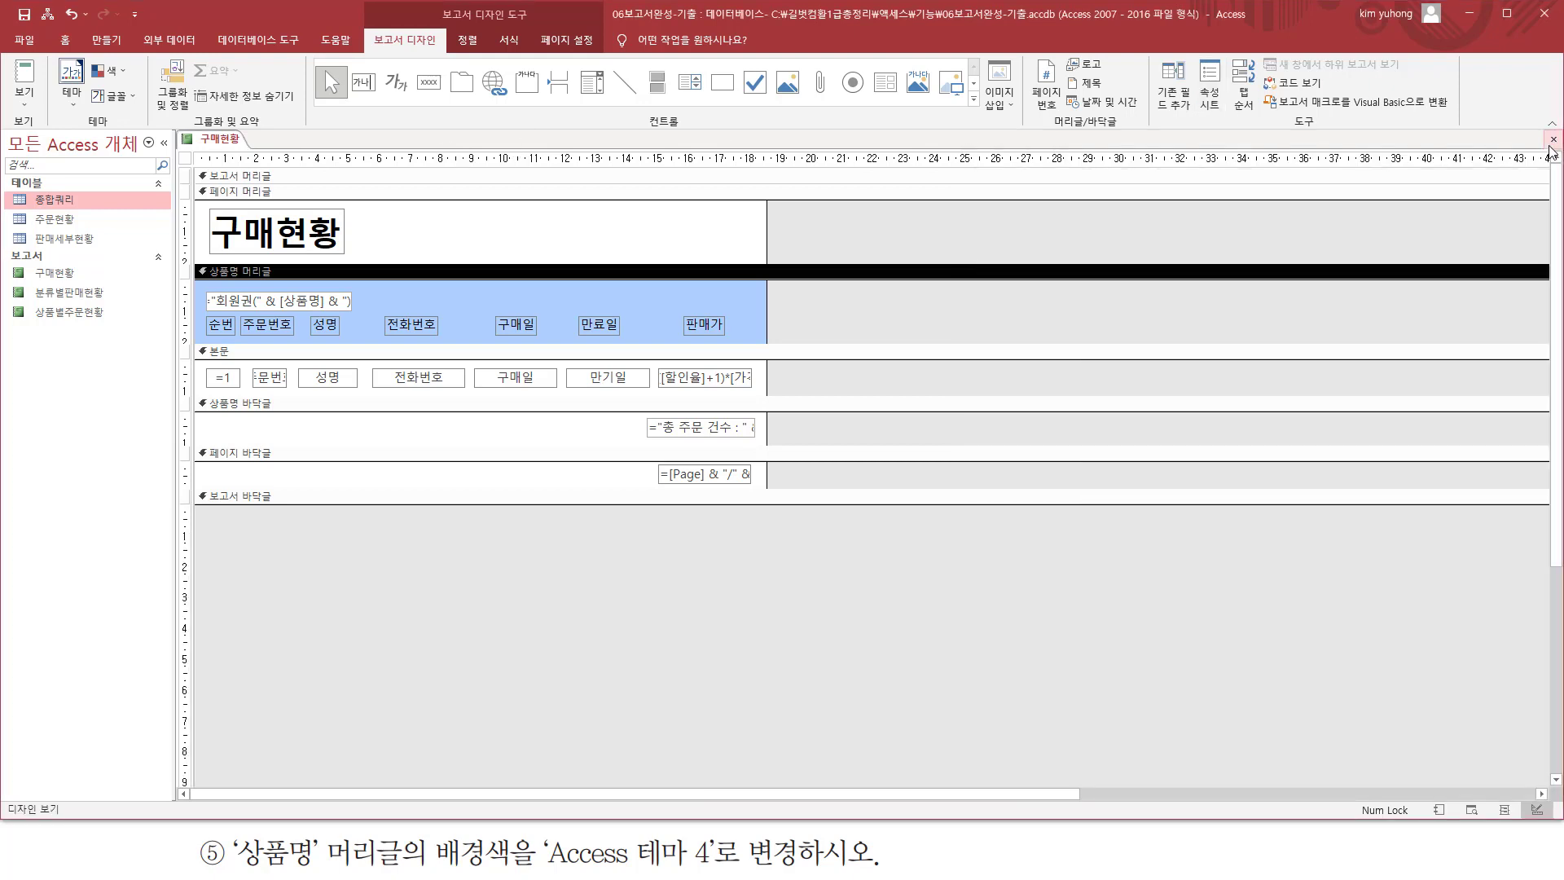
Check the background colour of the group header in the report's print preview.
{"action": "left_click", "coordinate": [28, 107]}
{"action": "left_click", "coordinate": [57, 169]}
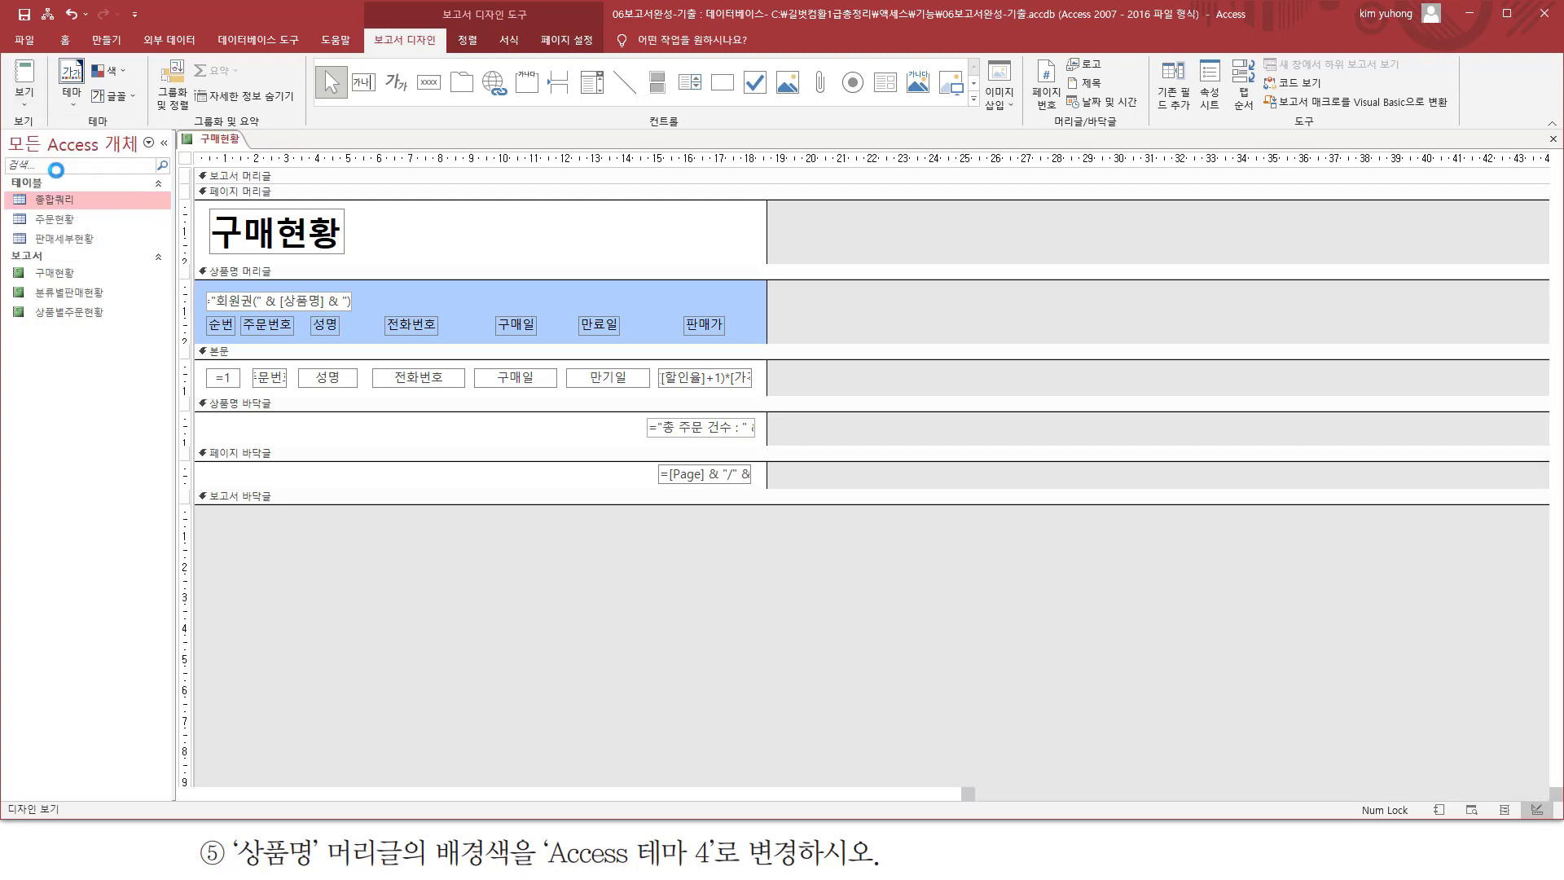
{"action": "scroll", "coordinate": [824, 368], "scroll_direction": "up", "scroll_amount": 1}
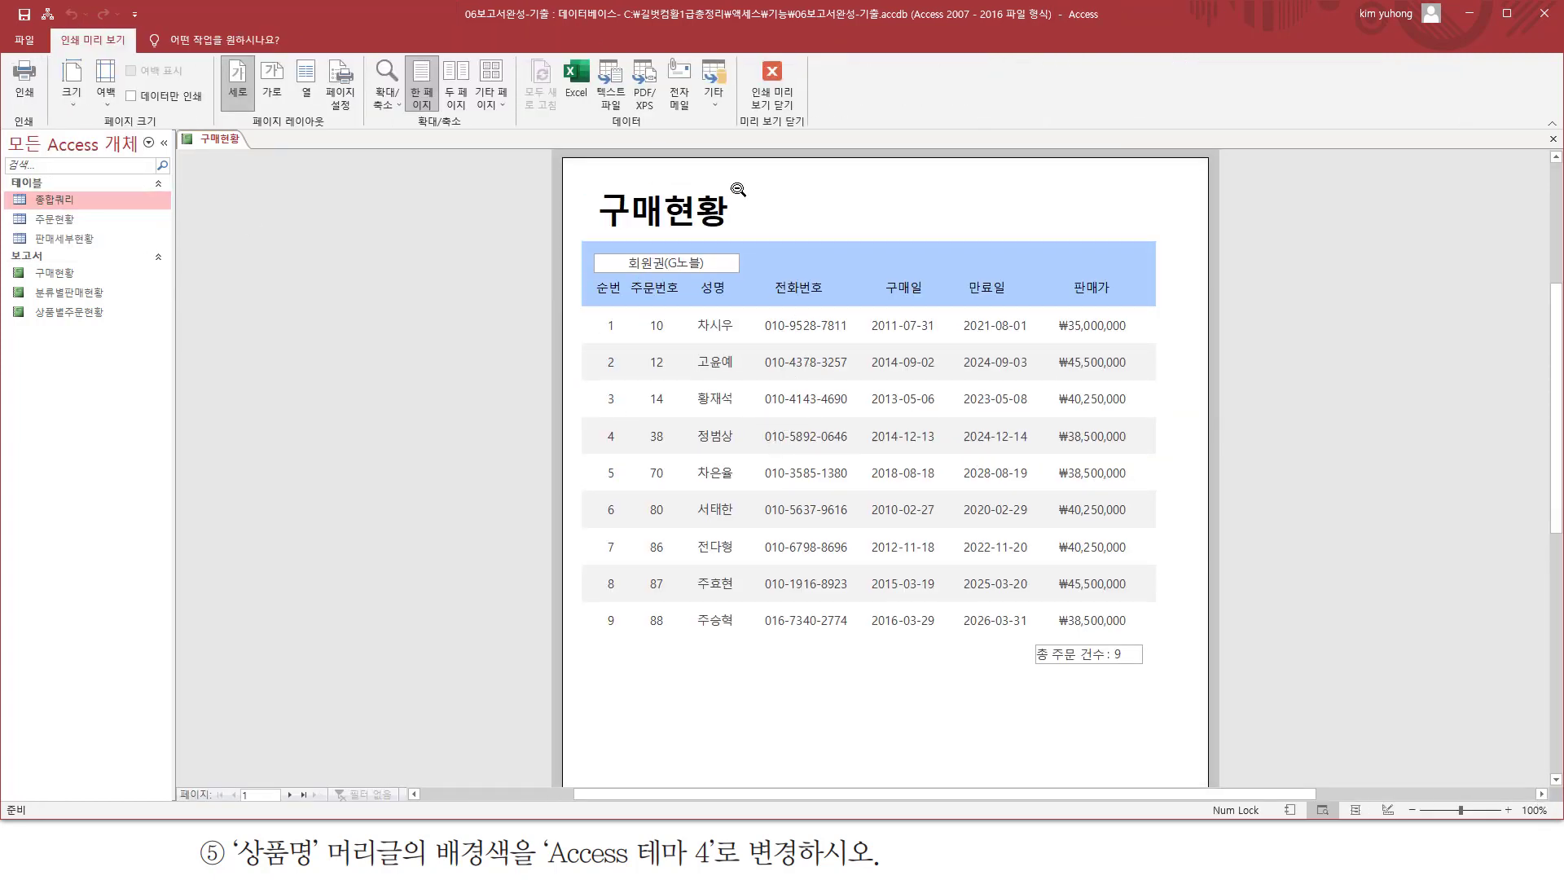
Leave the print preview and close the 구매현황 report, saving its design changes.
{"action": "left_click", "coordinate": [771, 82]}
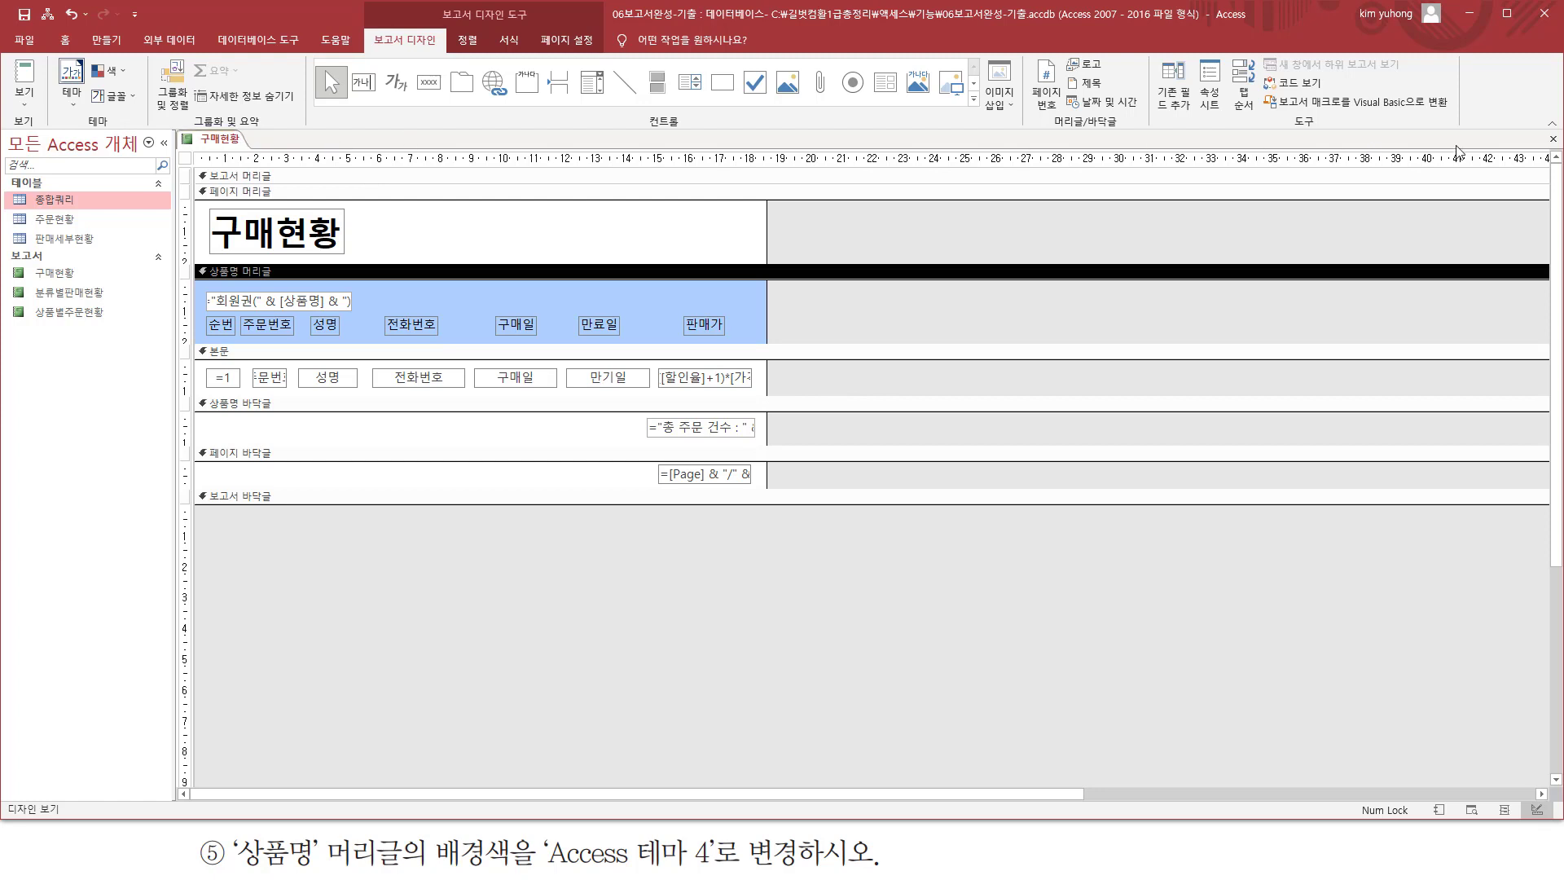
{"action": "left_click", "coordinate": [1554, 141]}
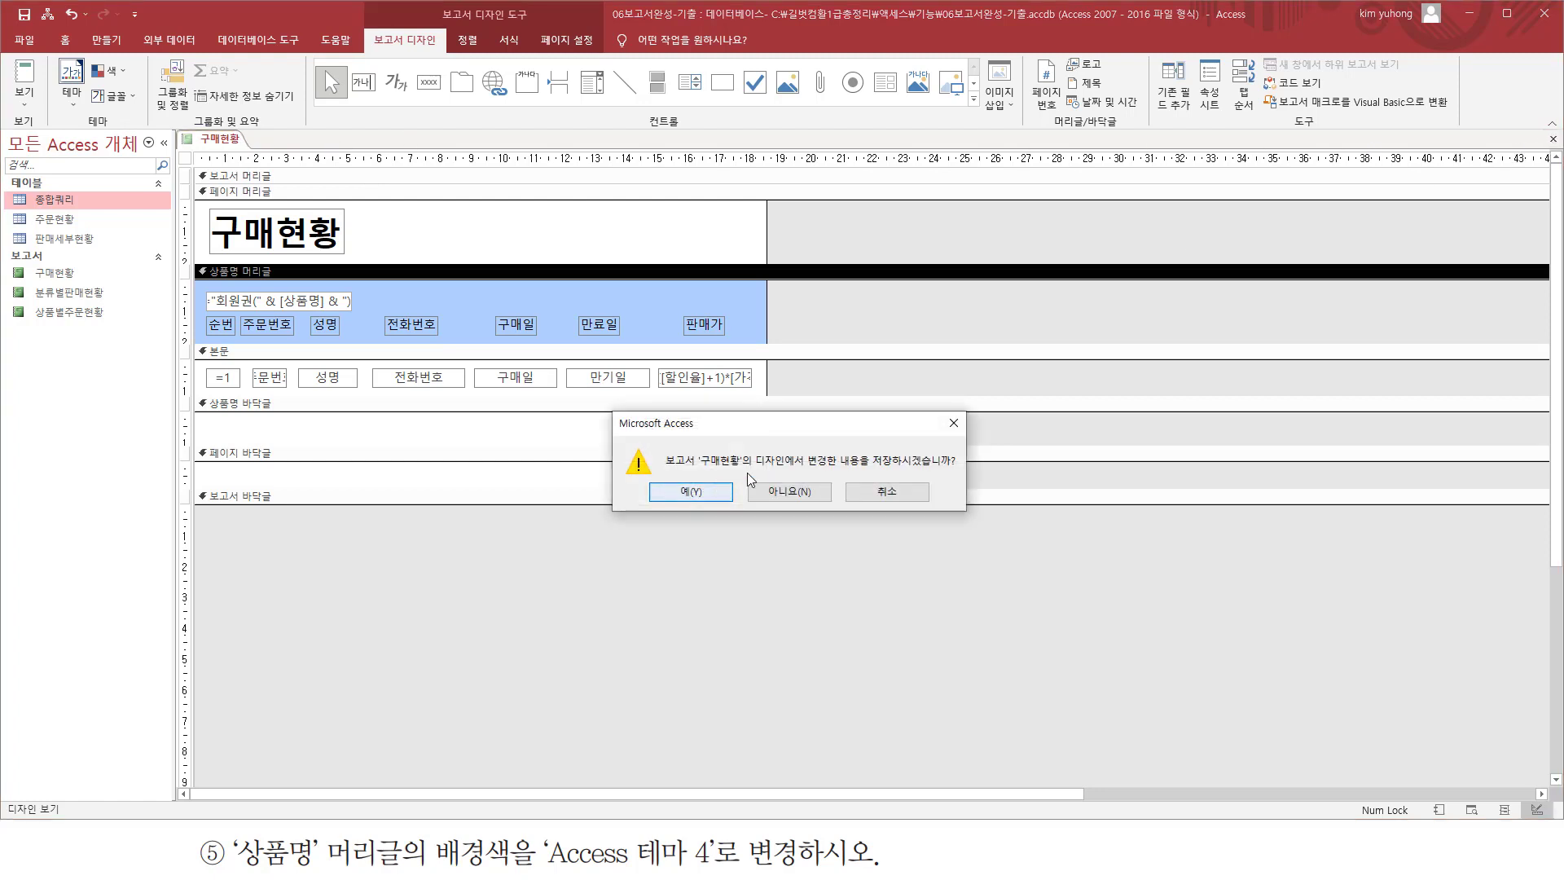
{"action": "left_click", "coordinate": [688, 493]}
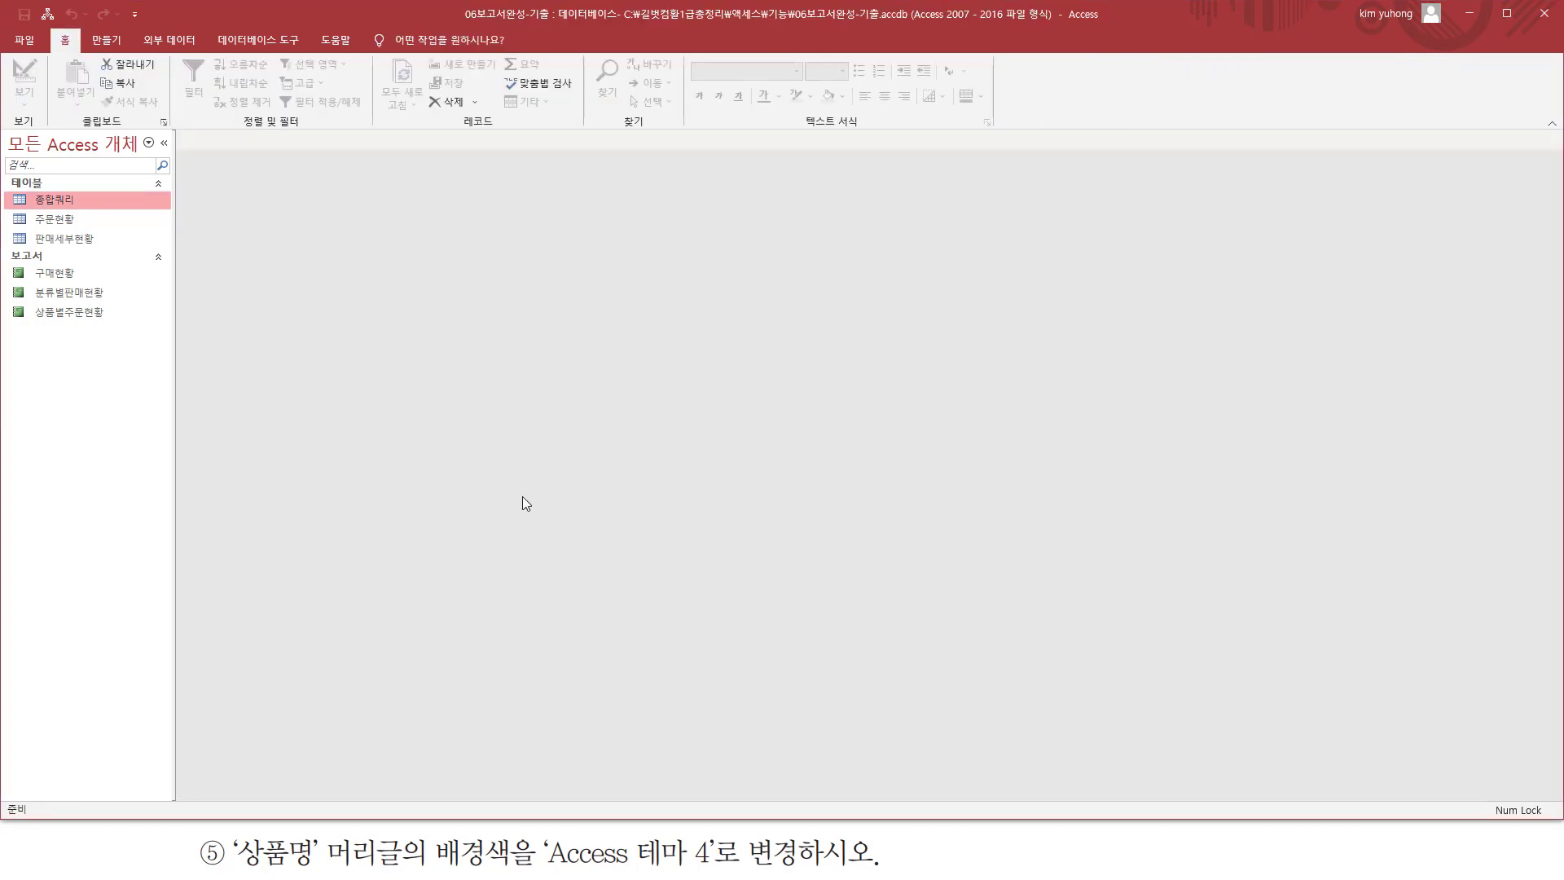